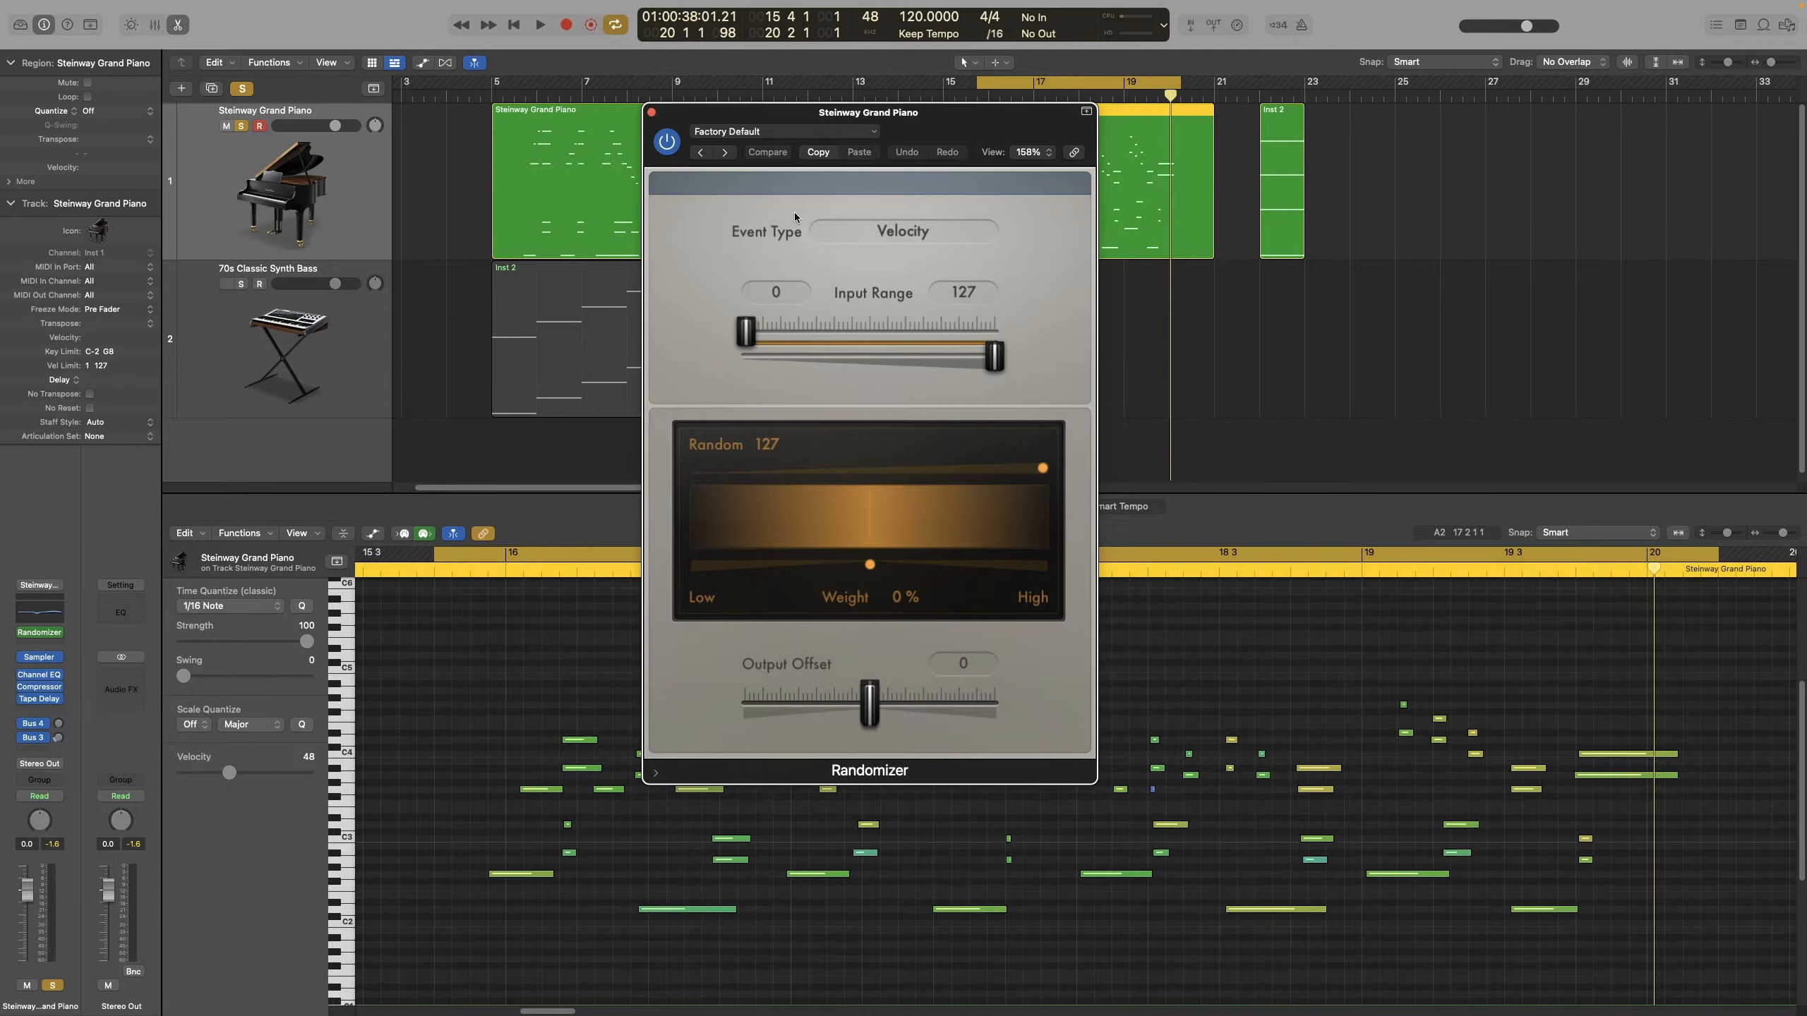
click(915, 235)
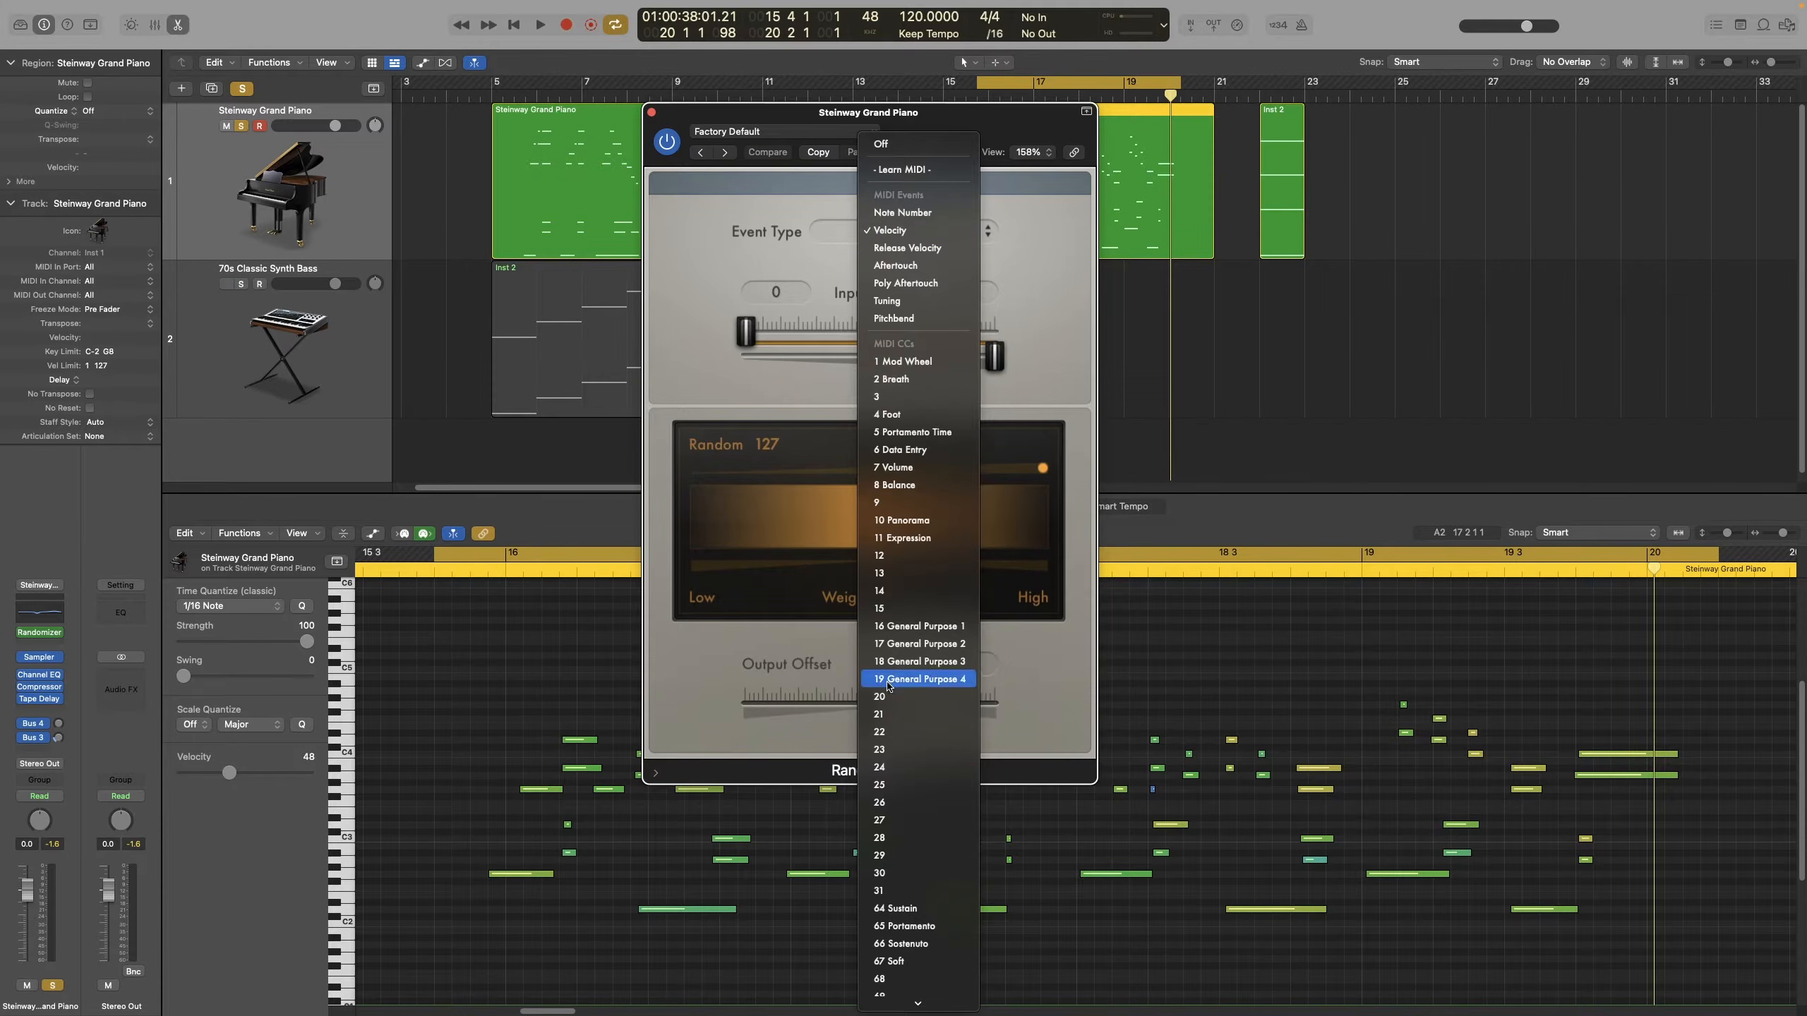
click(780, 248)
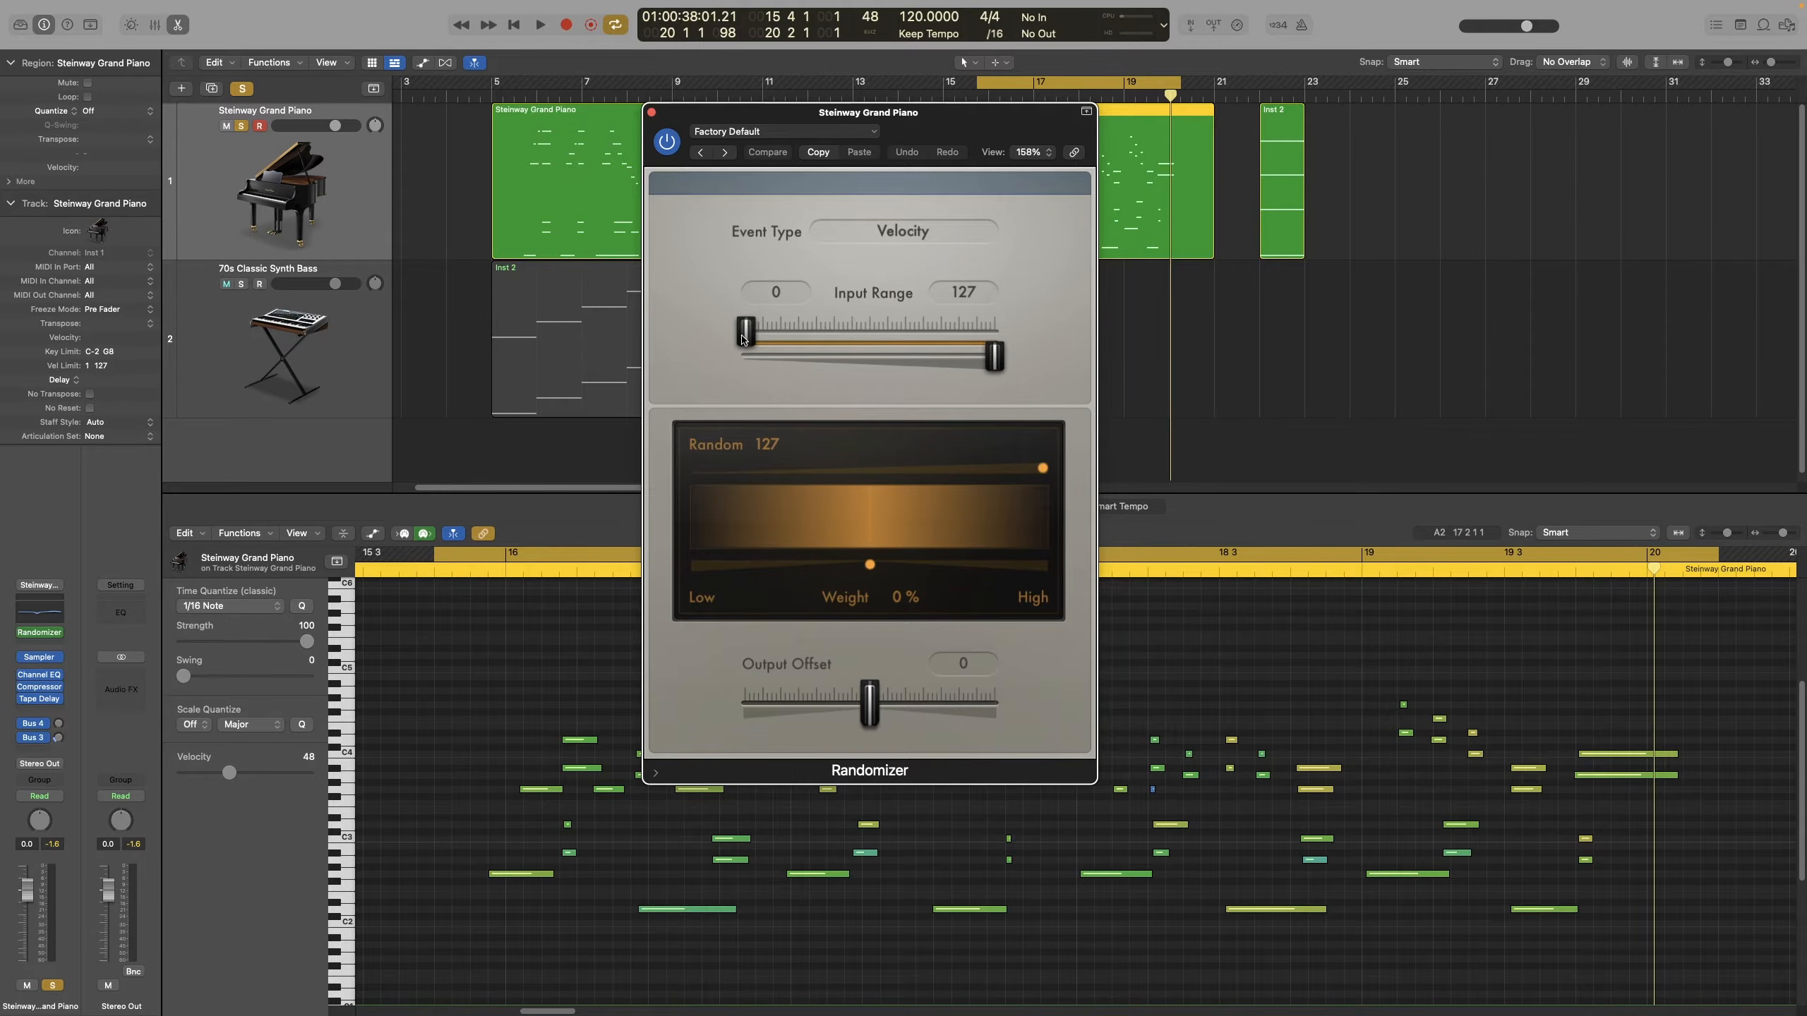
Try different lower and upper limits for the Randomizer's velocity input range and restore the full 0 to 127 range
drag(742, 339, 794, 338)
double_click(781, 291)
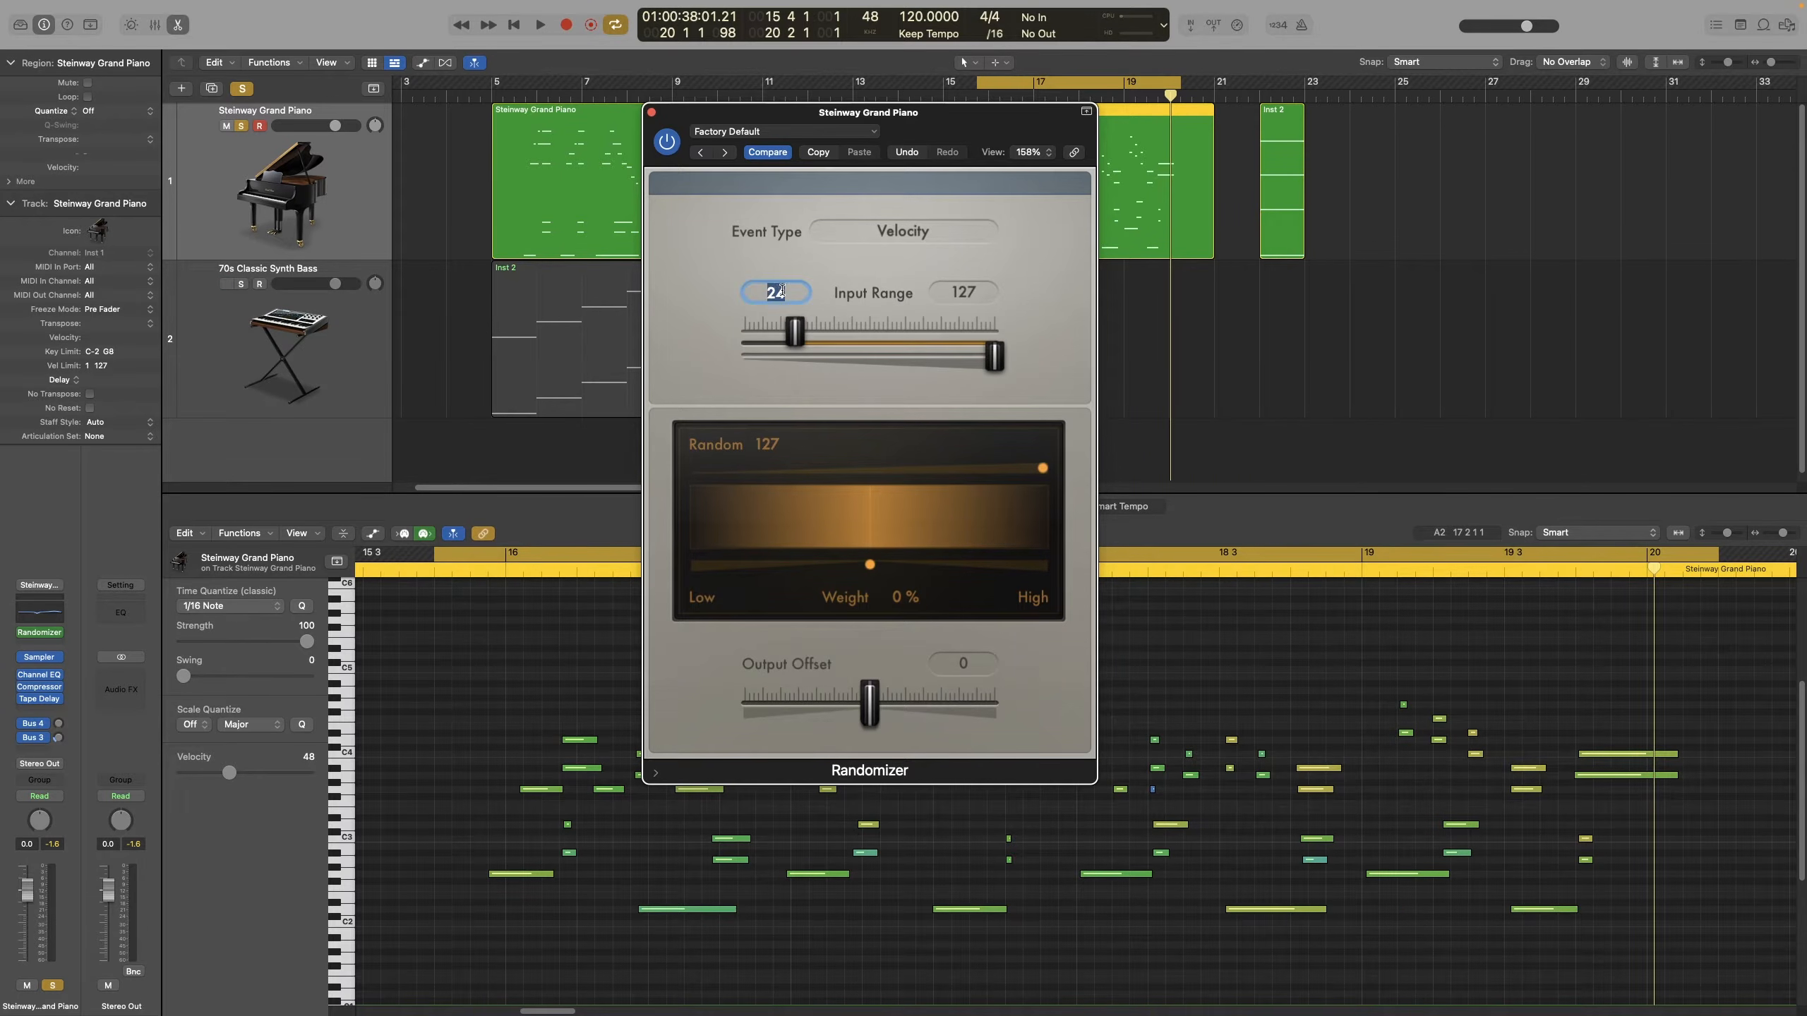
text(50)
drag(795, 332, 840, 357)
drag(980, 364, 884, 343)
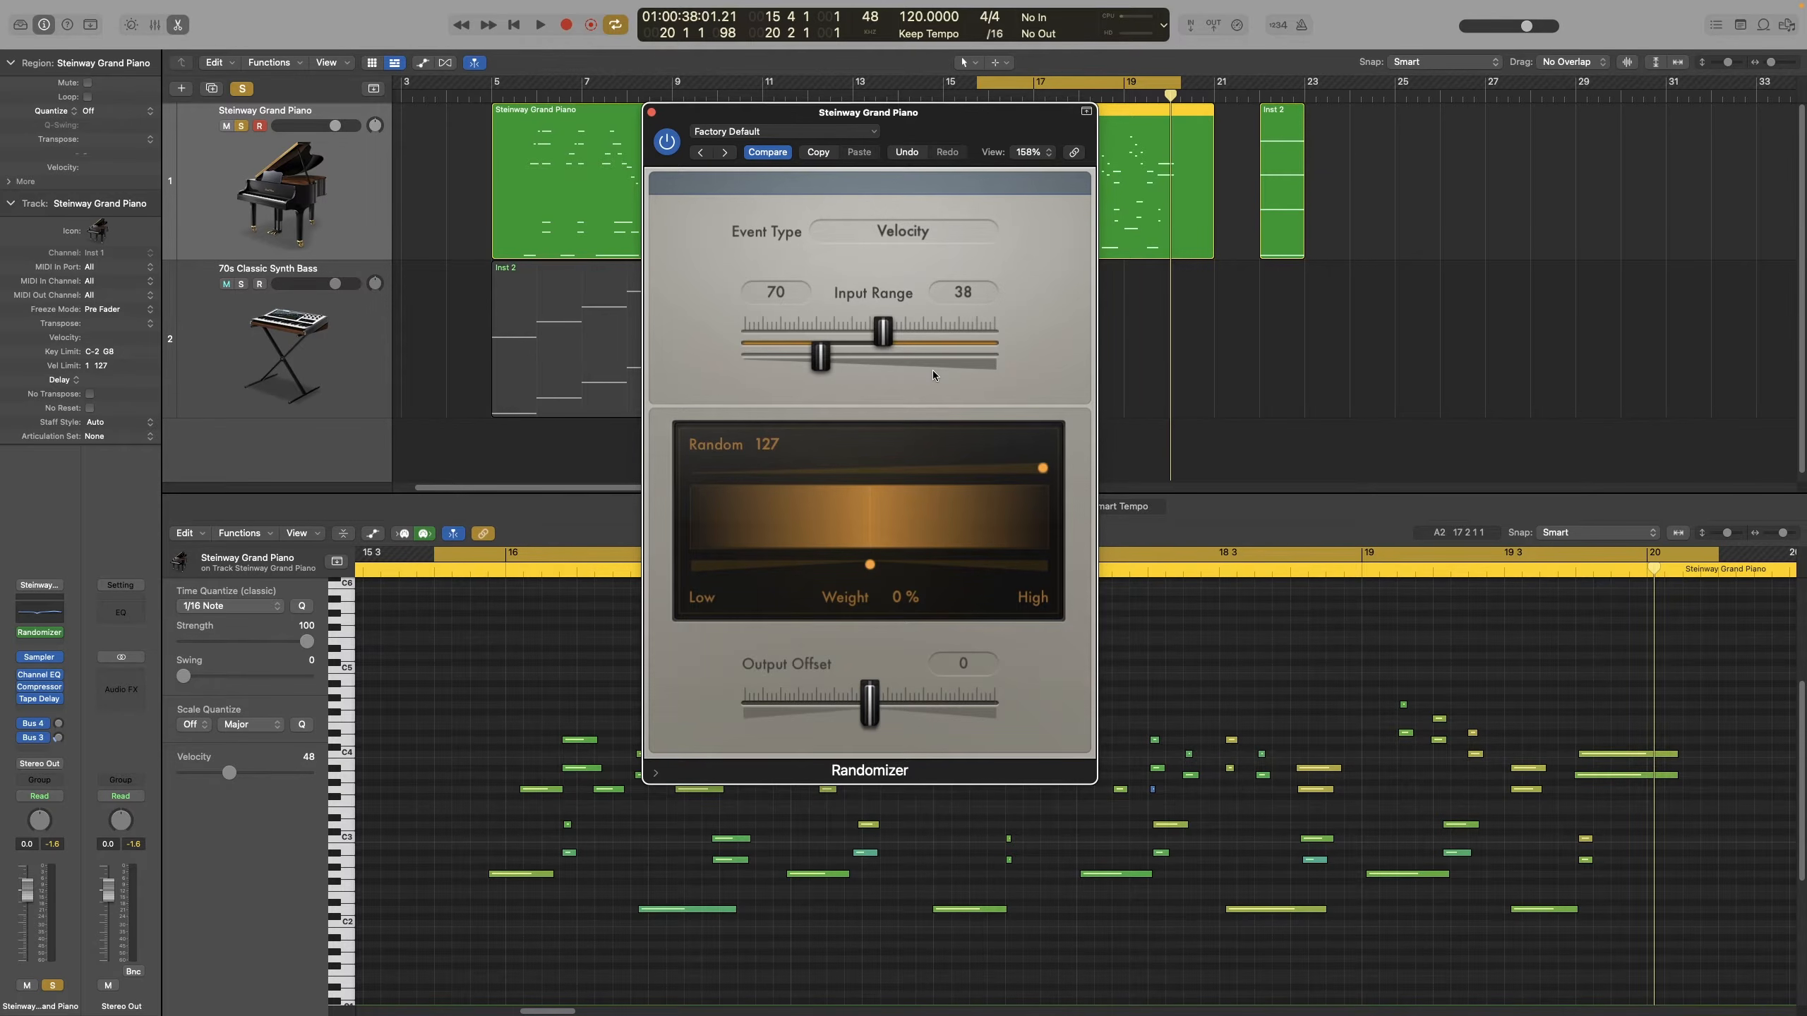
drag(885, 332, 994, 358)
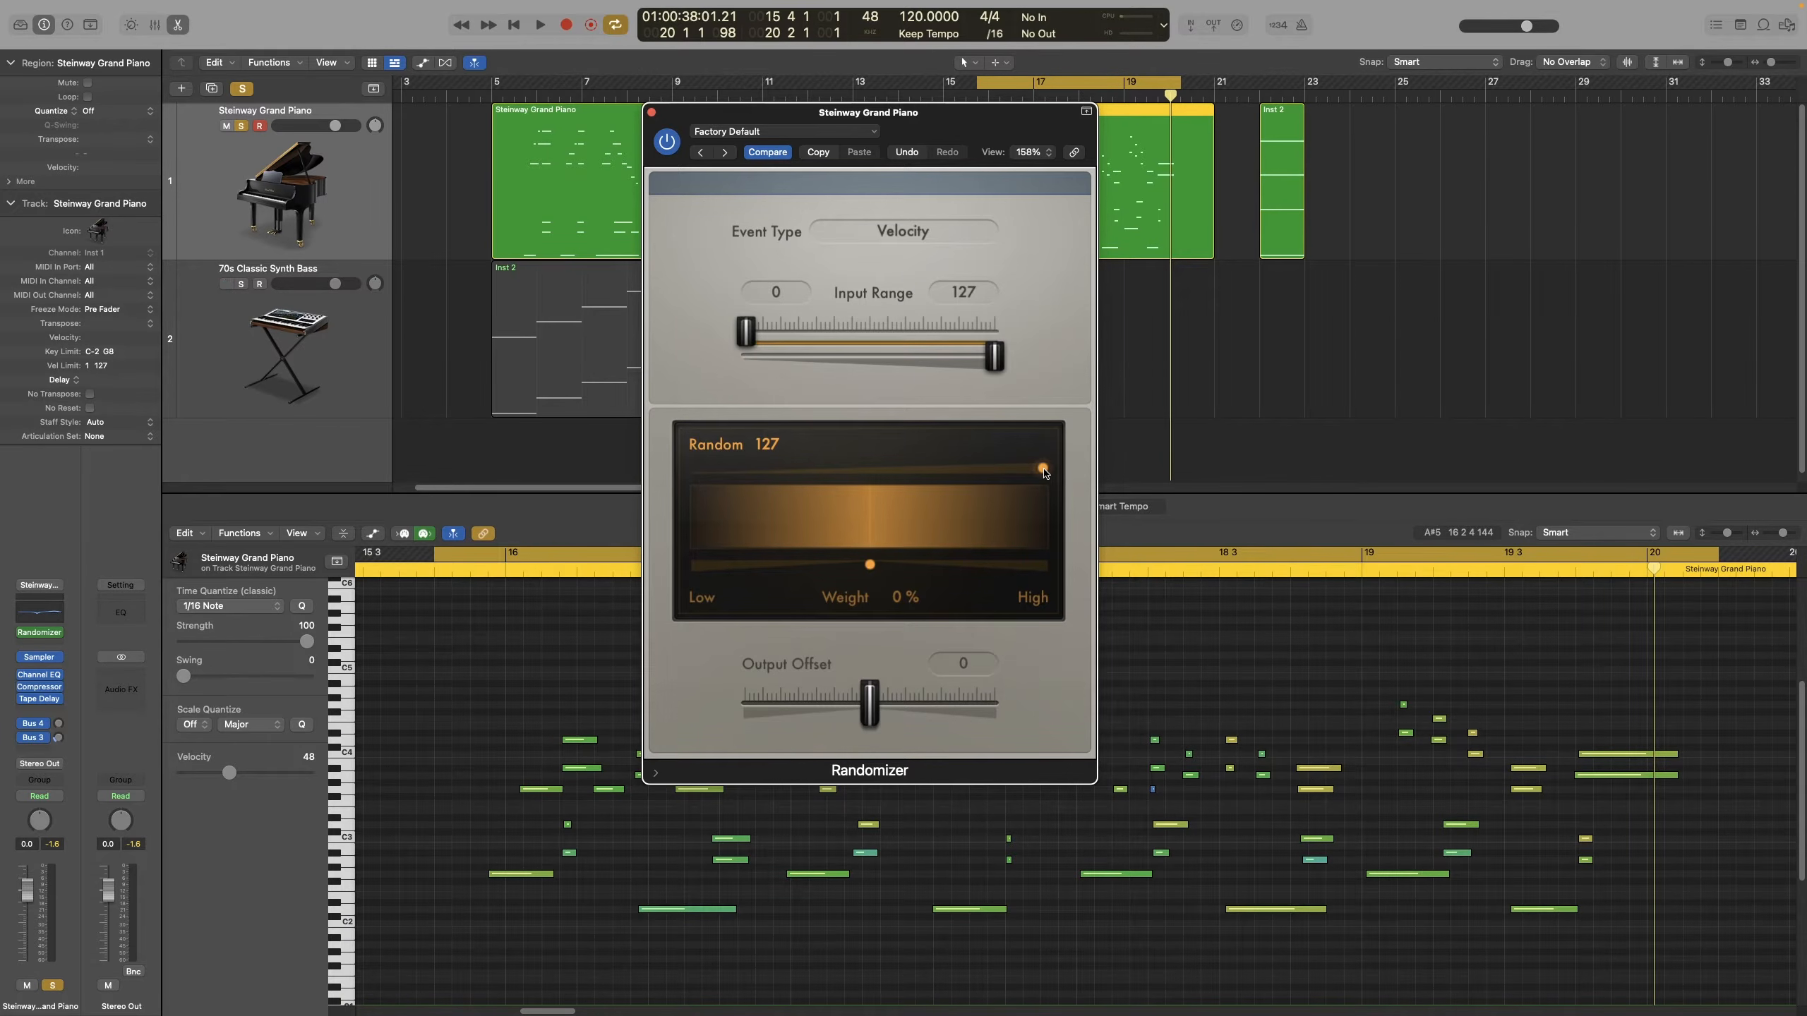
Try random amounts of 108 and 0 and a weight of 51%, restoring random to 127 and weight to 0%
drag(1045, 473, 995, 495)
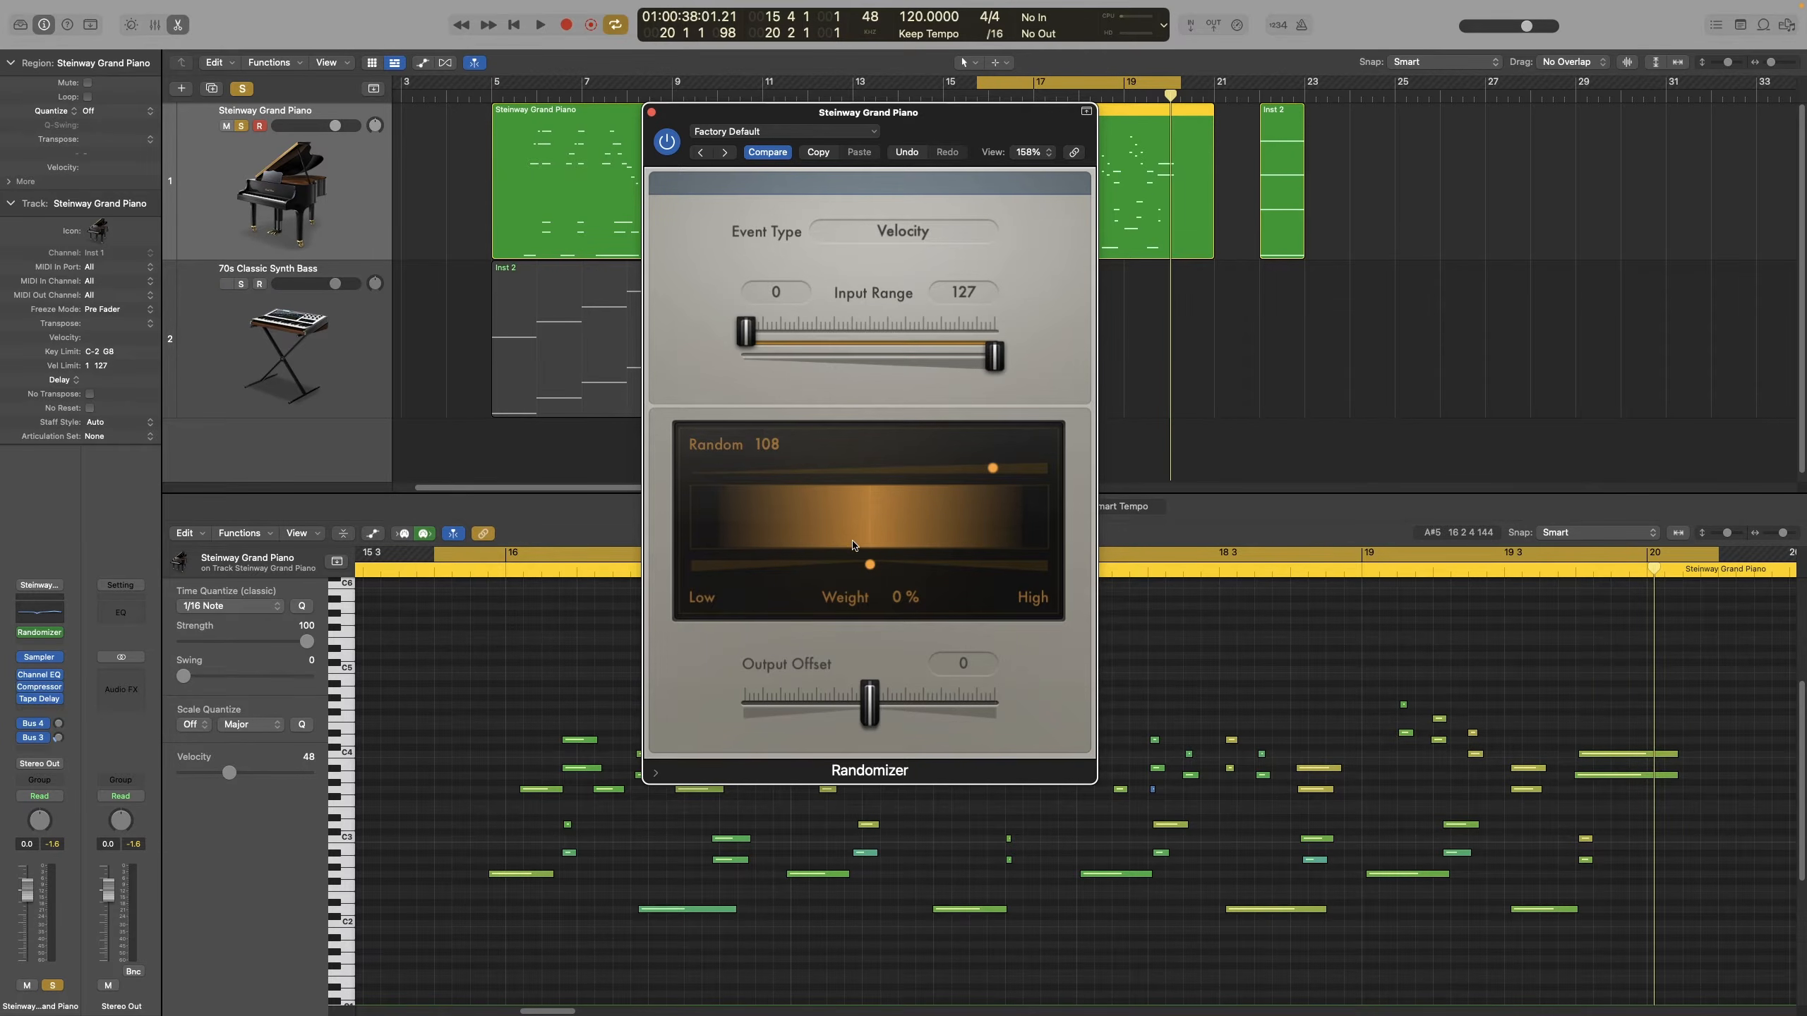
drag(993, 490, 878, 494)
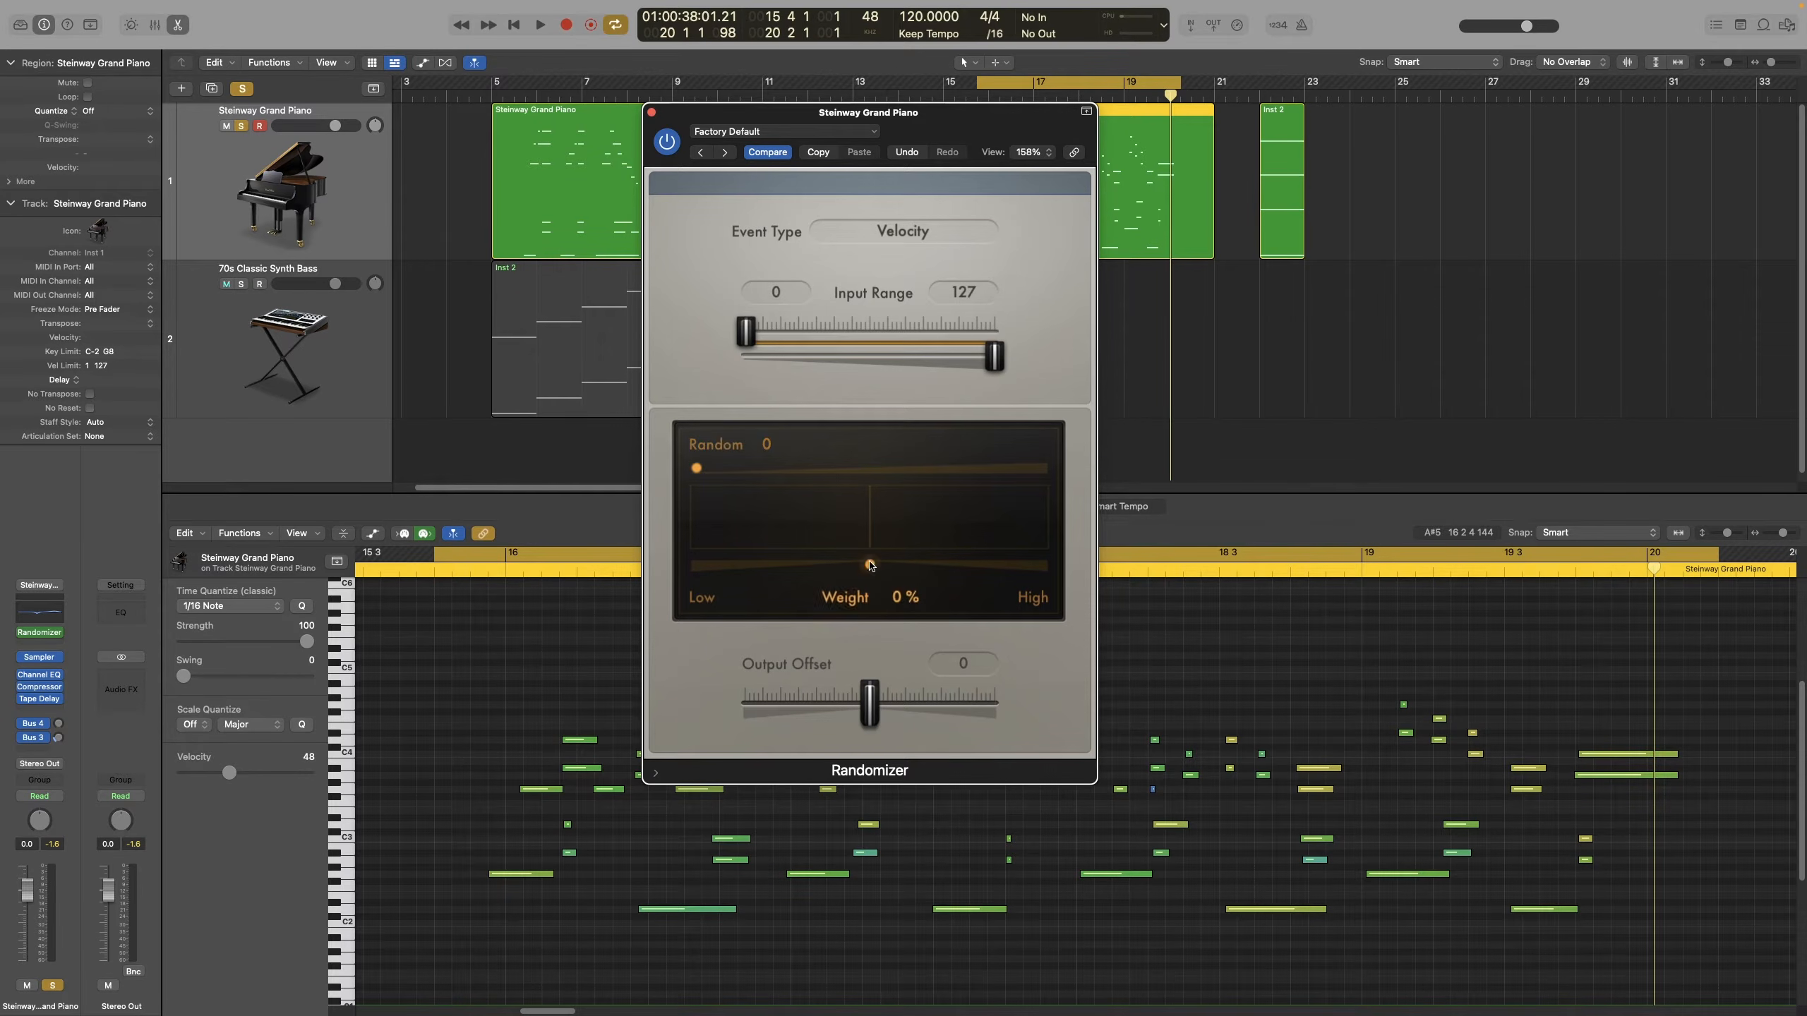
drag(697, 471, 1048, 487)
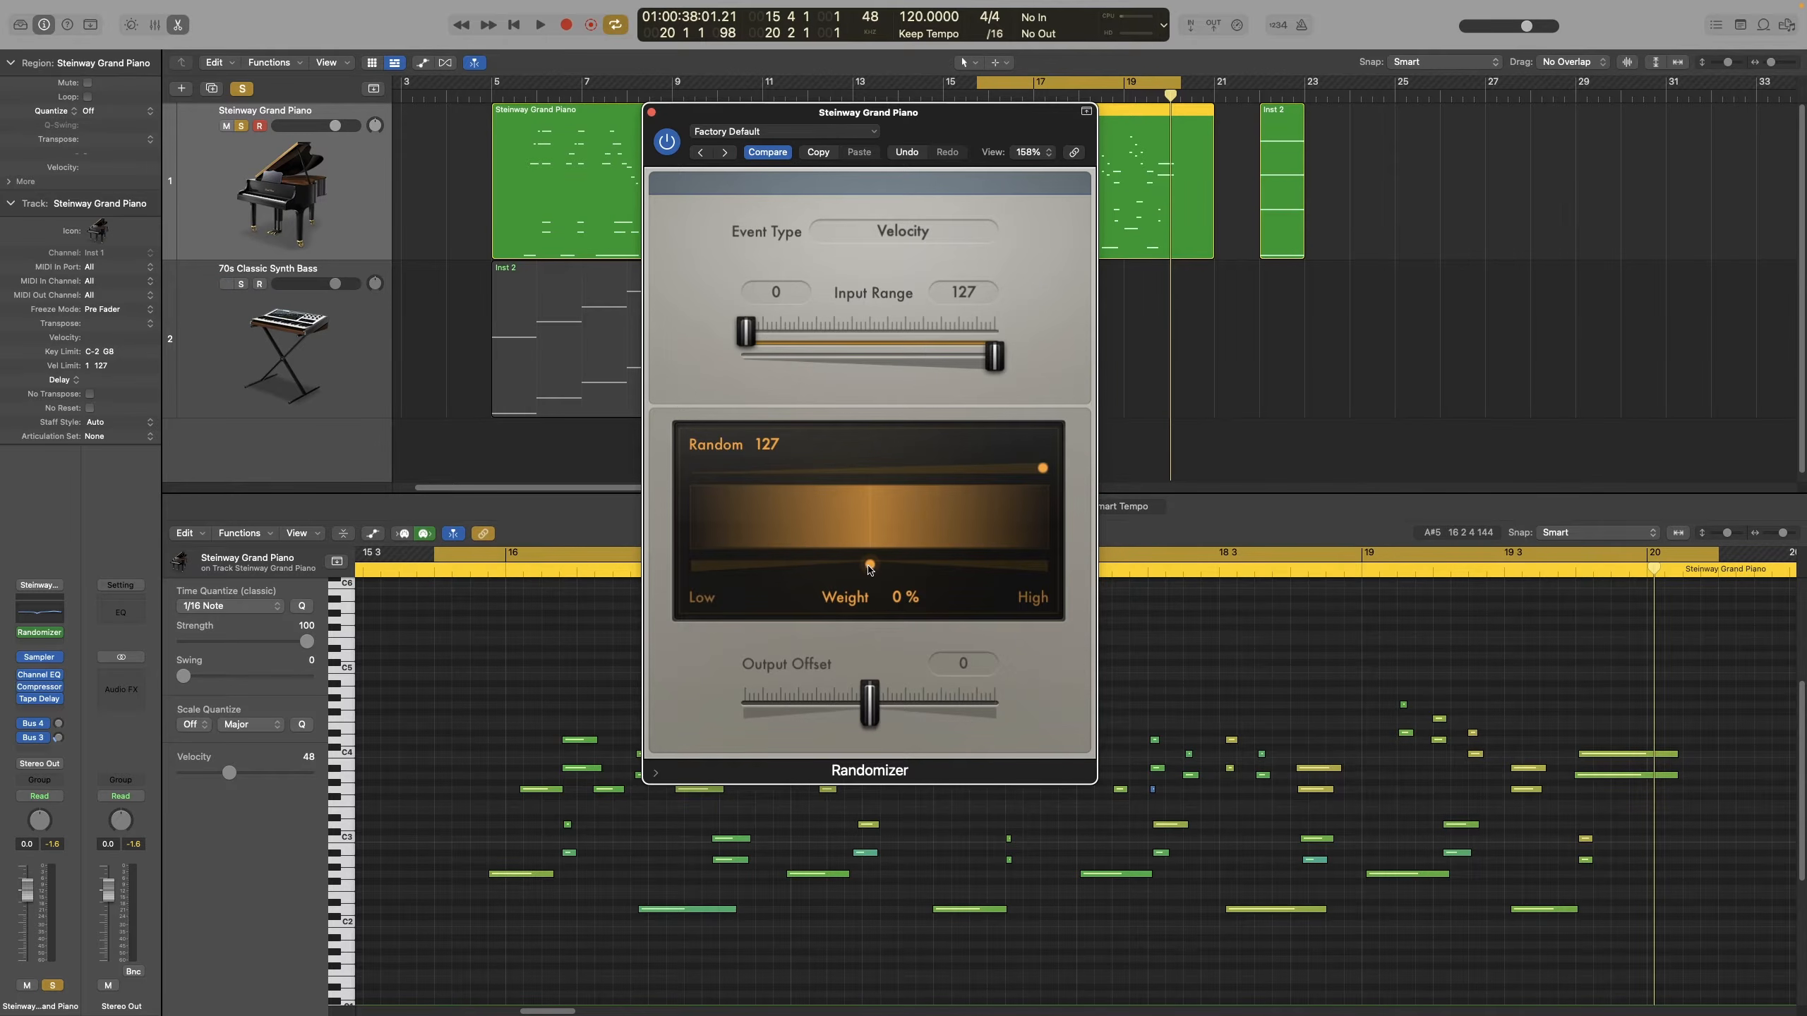
drag(870, 566, 961, 579)
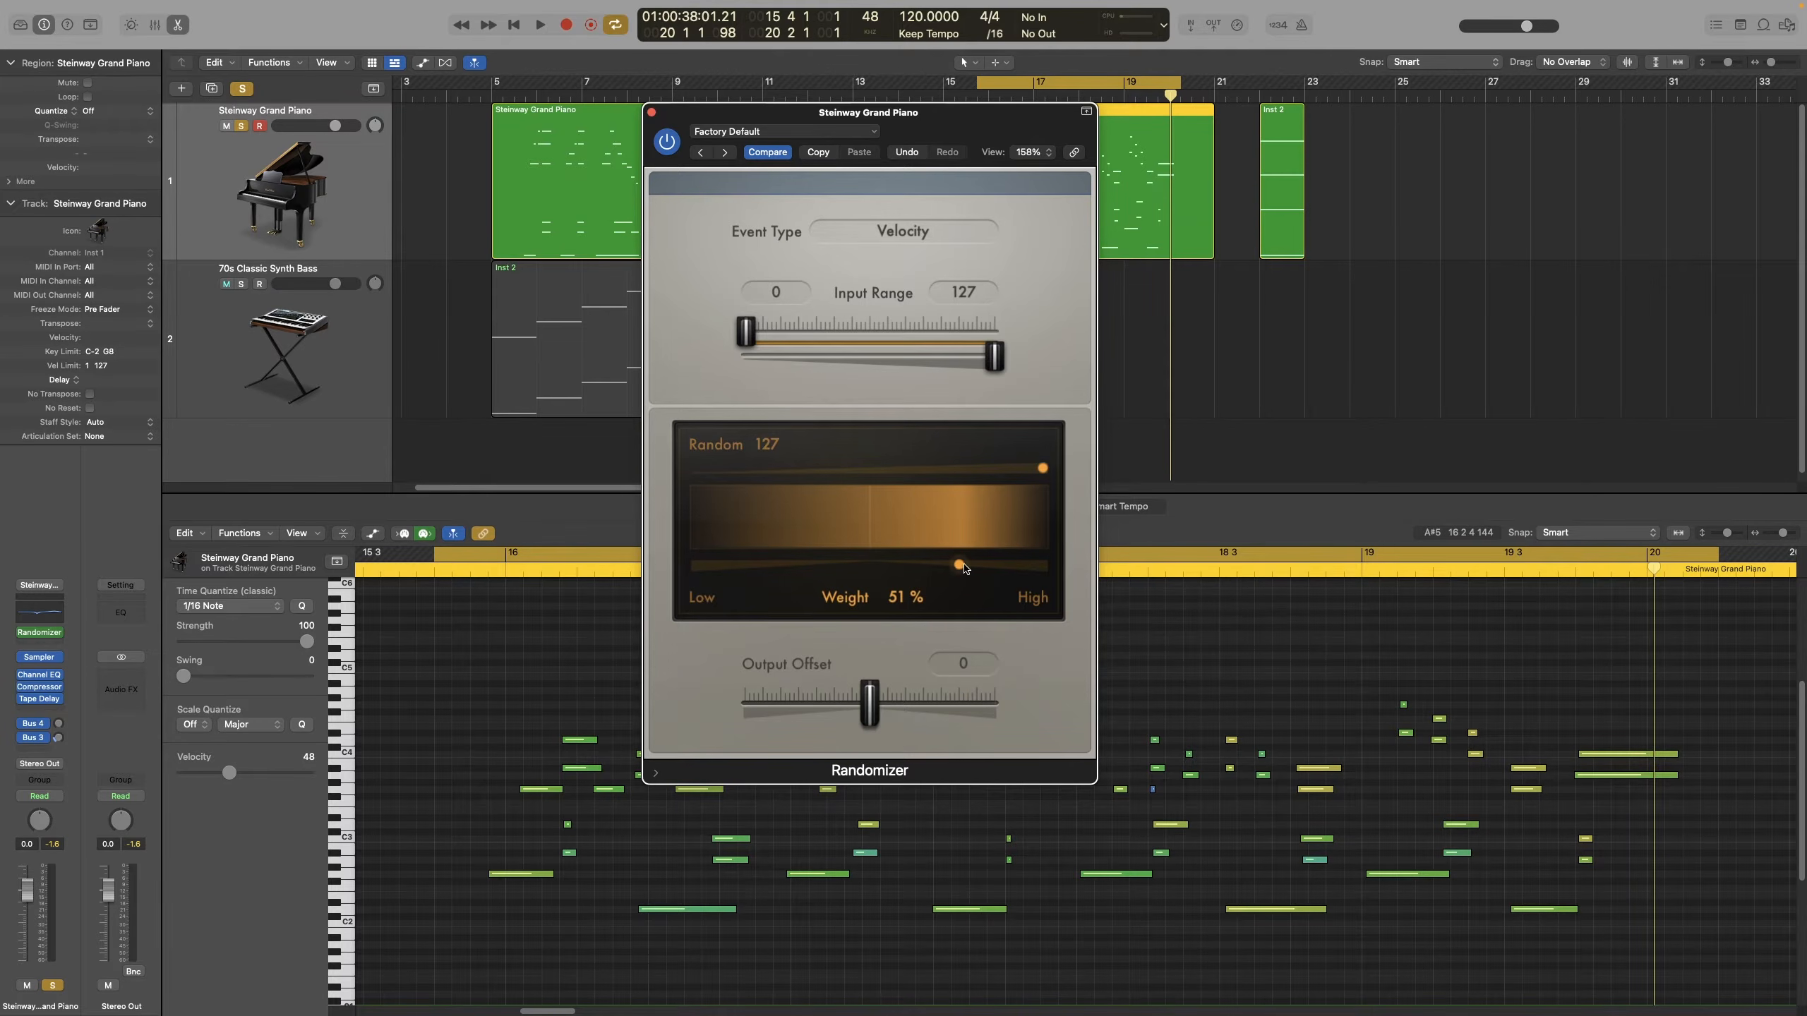
drag(959, 565, 872, 575)
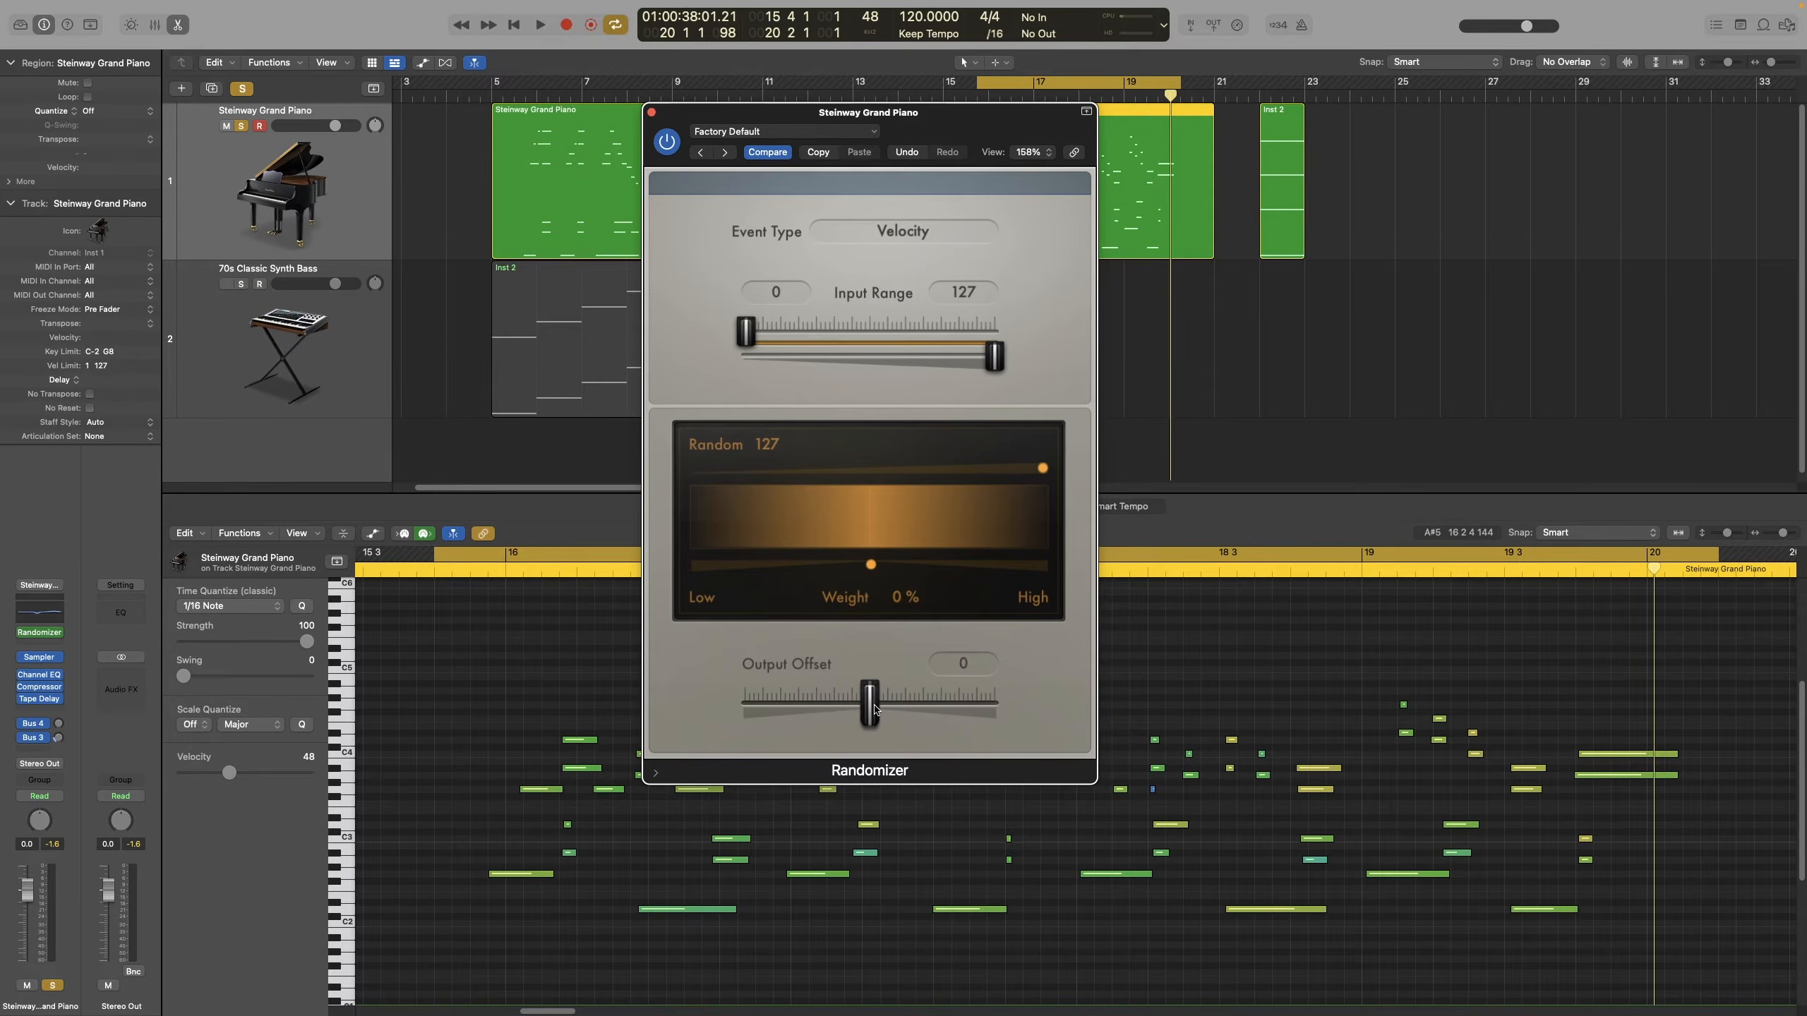
Try out the Randomizer's output offset and its seed setting, restoring the offset to 0 and the seed to Random
drag(875, 708, 976, 728)
alt+click(977, 728)
click(655, 776)
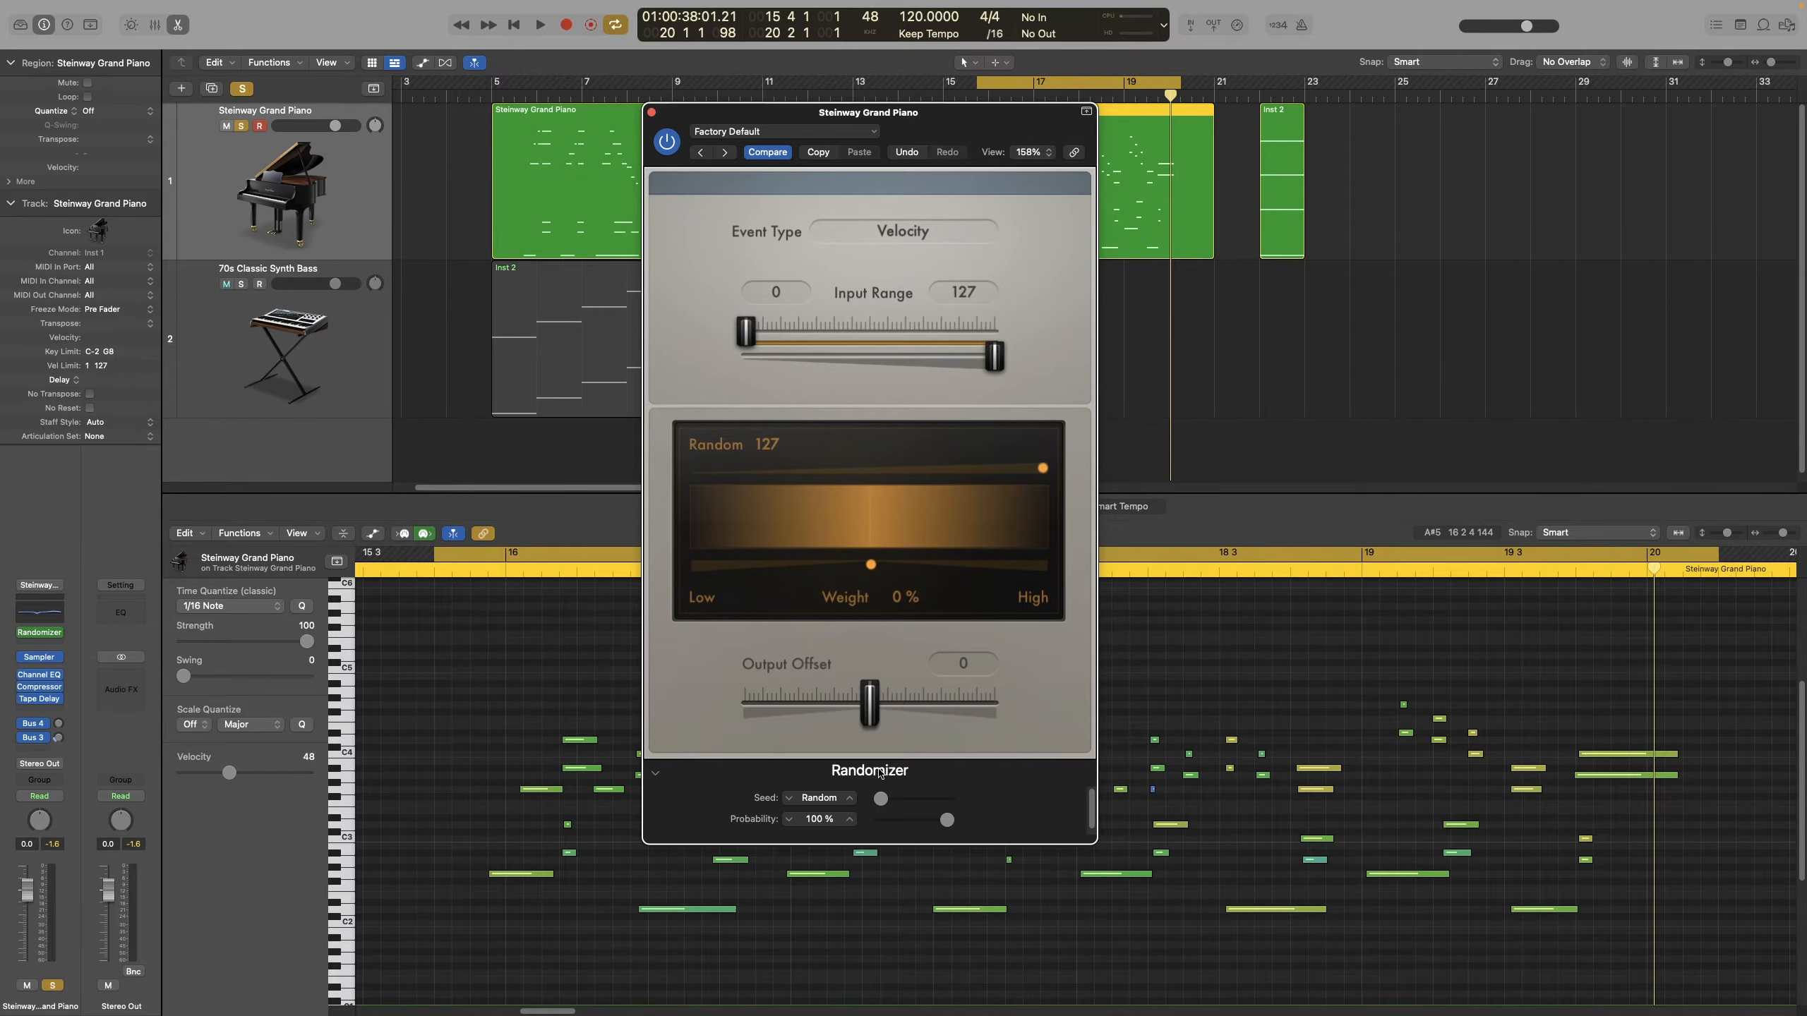
drag(882, 798, 911, 798)
drag(910, 799, 881, 799)
click(655, 774)
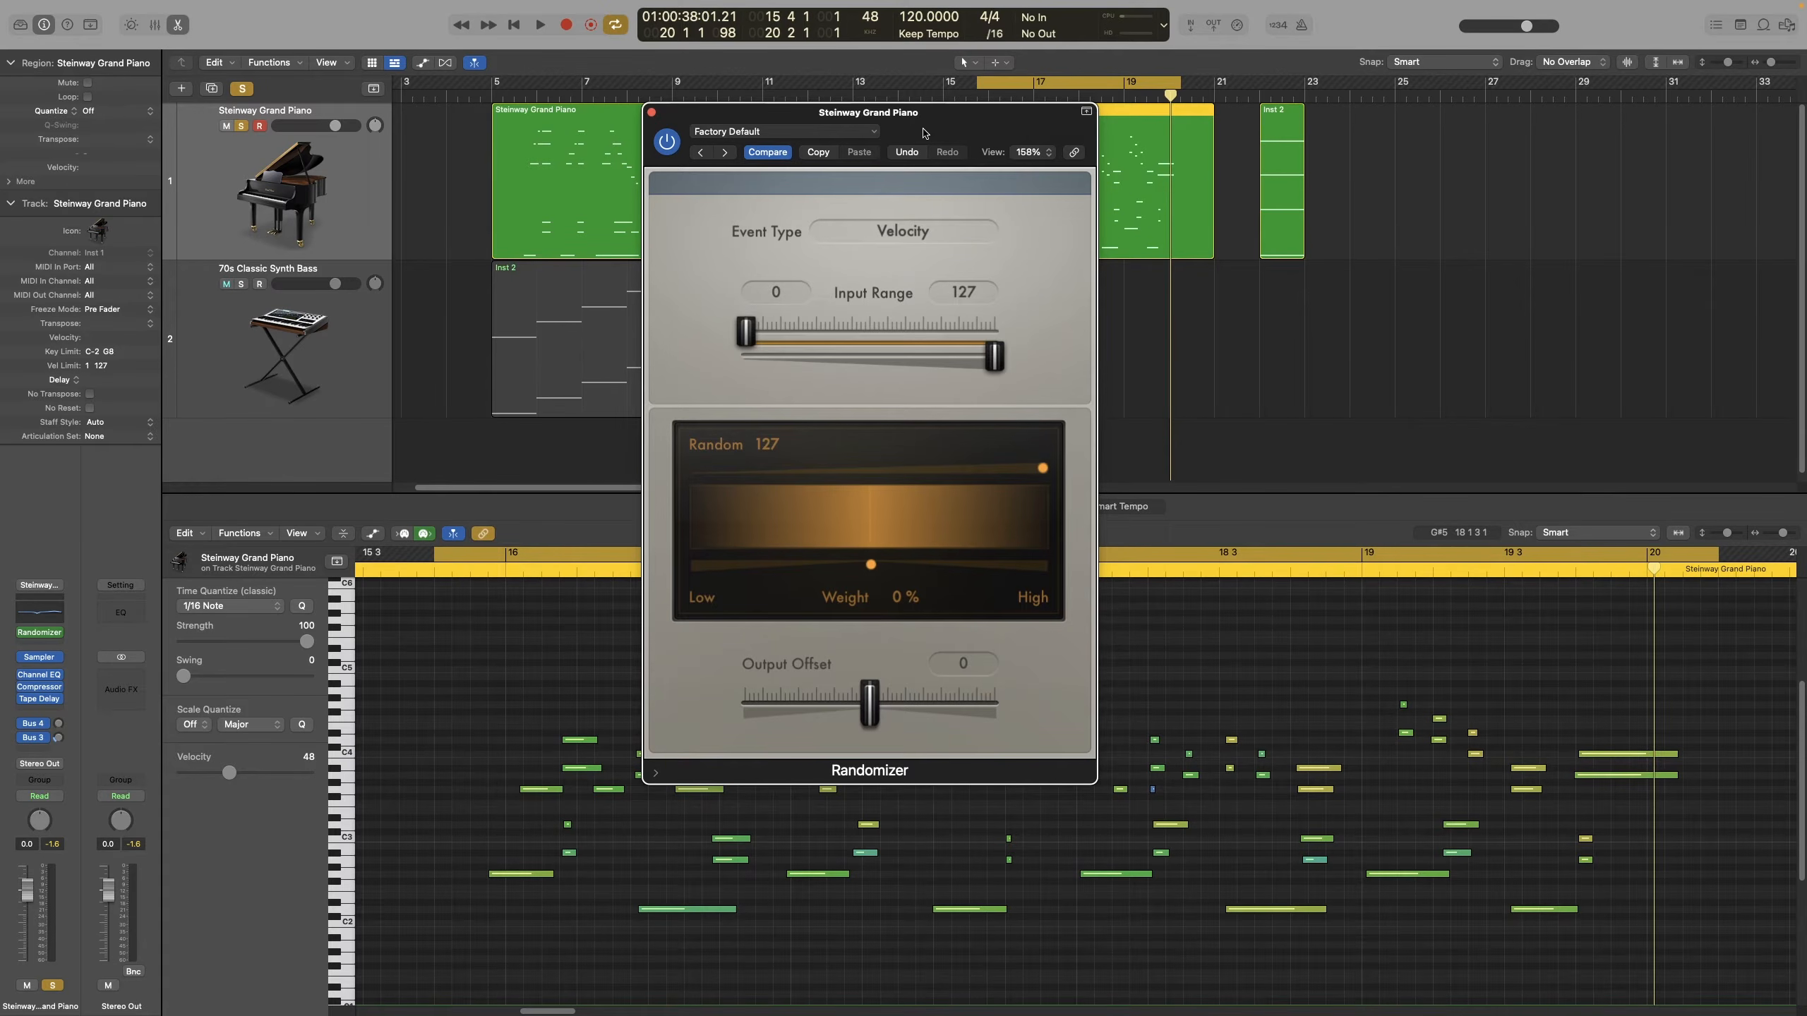
Bypass the Randomizer, shift its window away from the piano region, and play the loop unprocessed
drag(925, 134, 888, 150)
click(634, 161)
key(space)
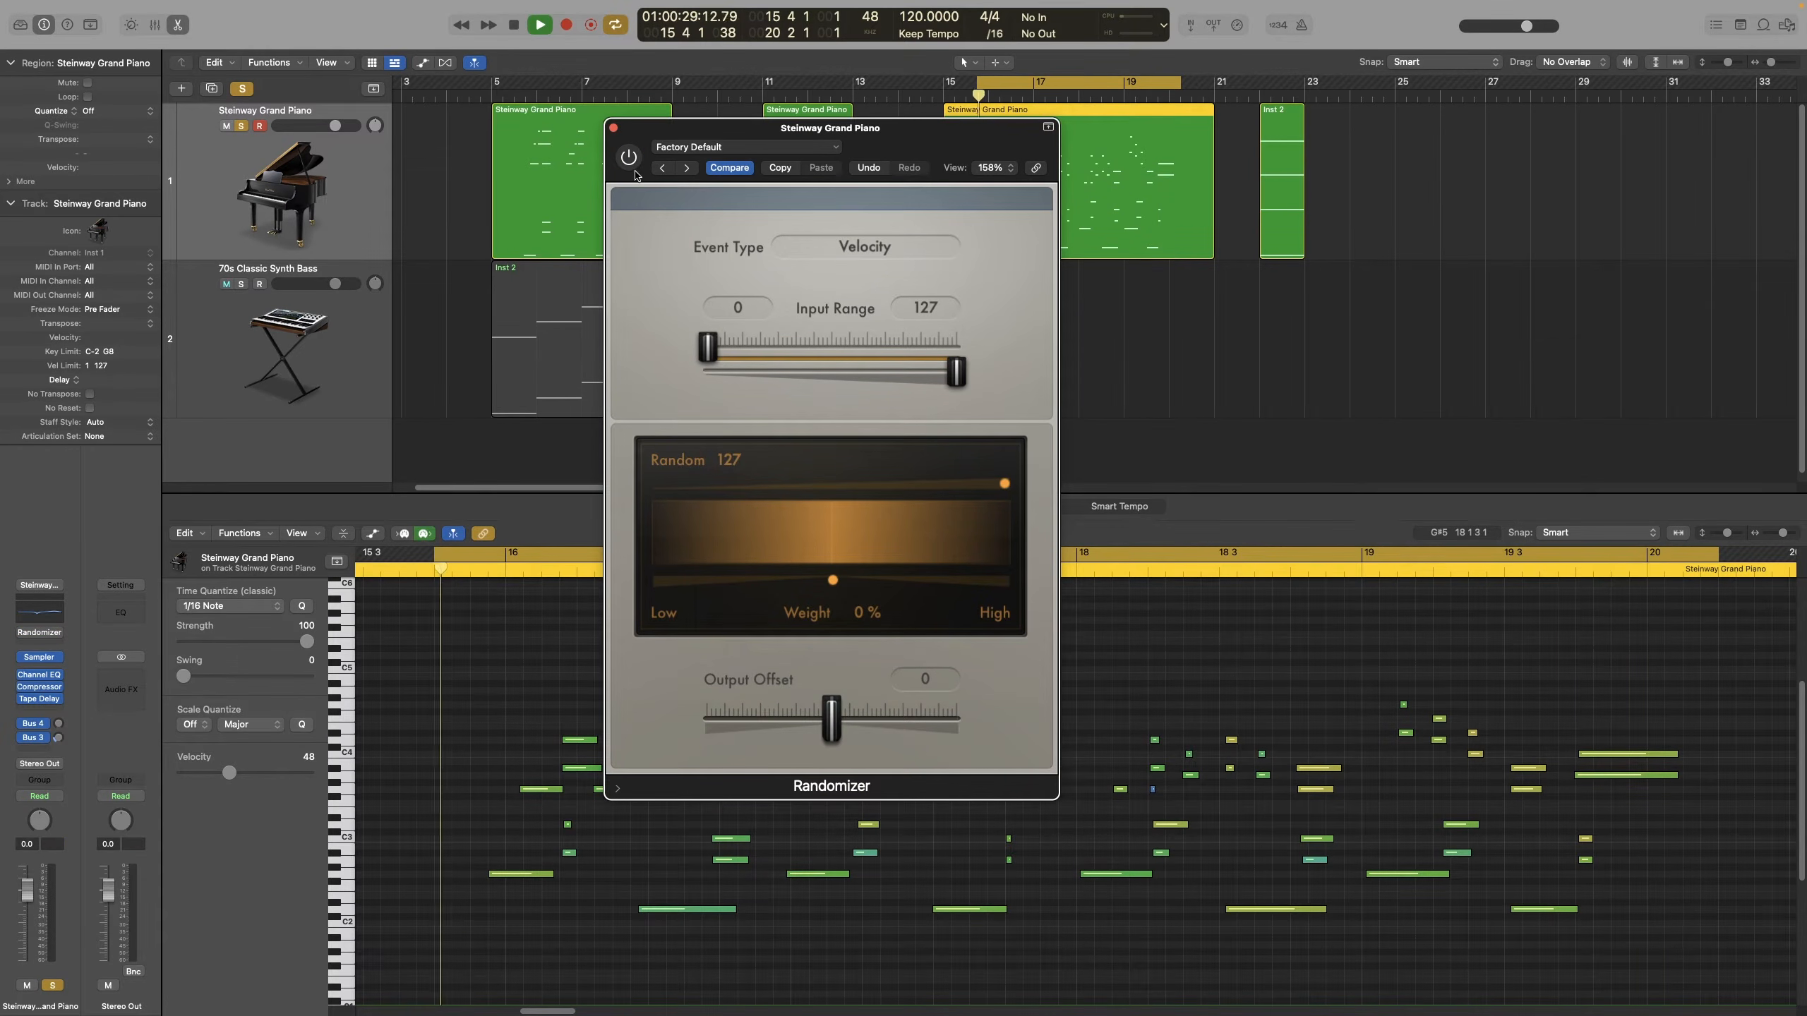
drag(901, 137, 669, 65)
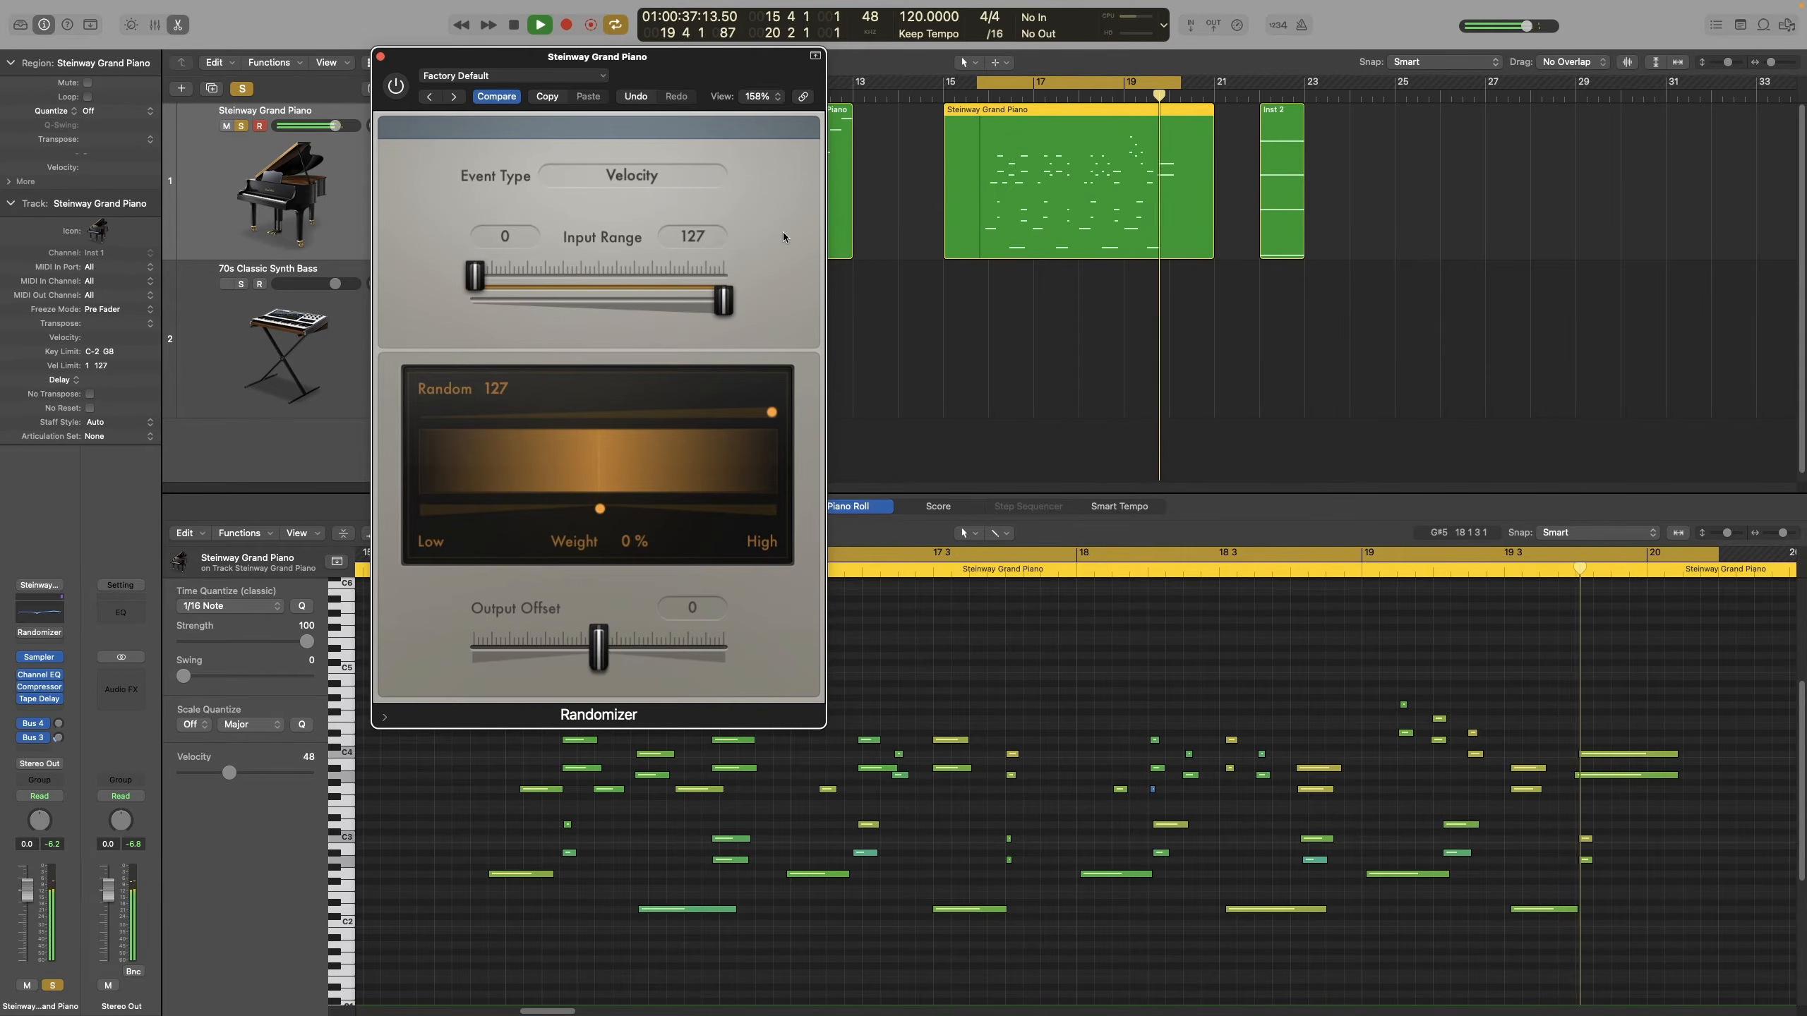
key(space)
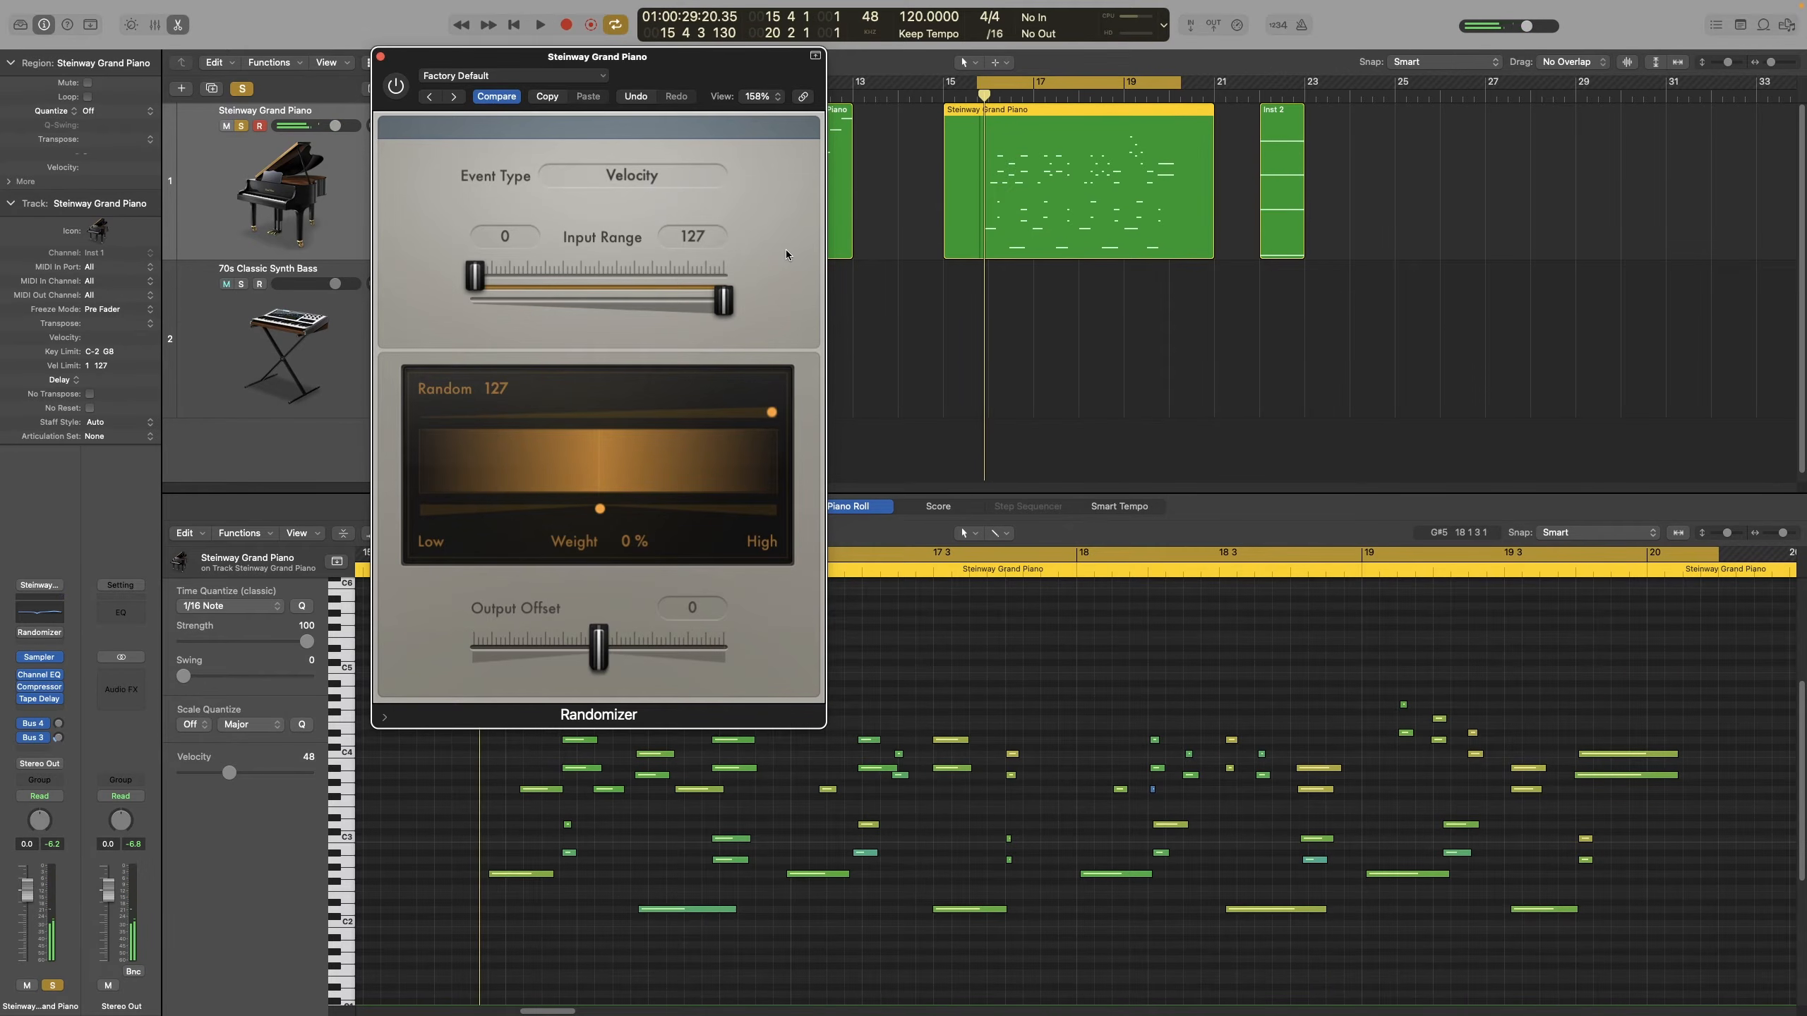
Set the Randomizer's event type to Note Number and its random amount to 0
click(657, 170)
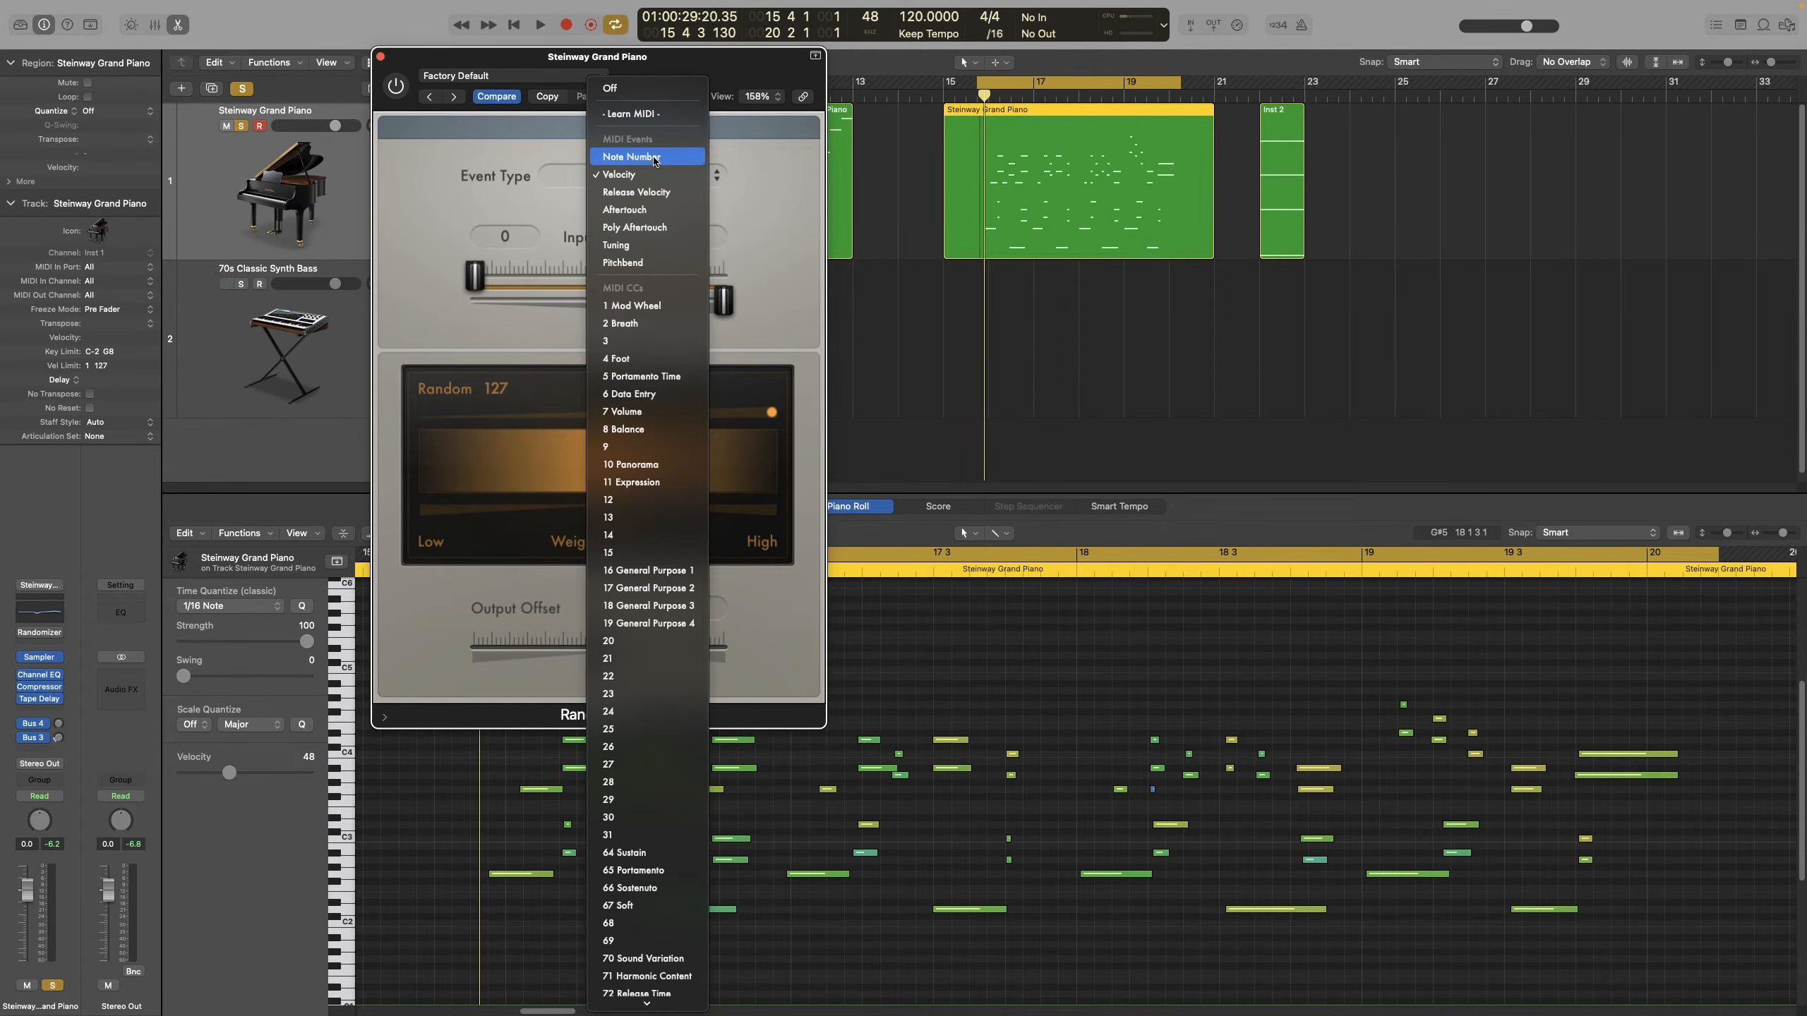
click(655, 157)
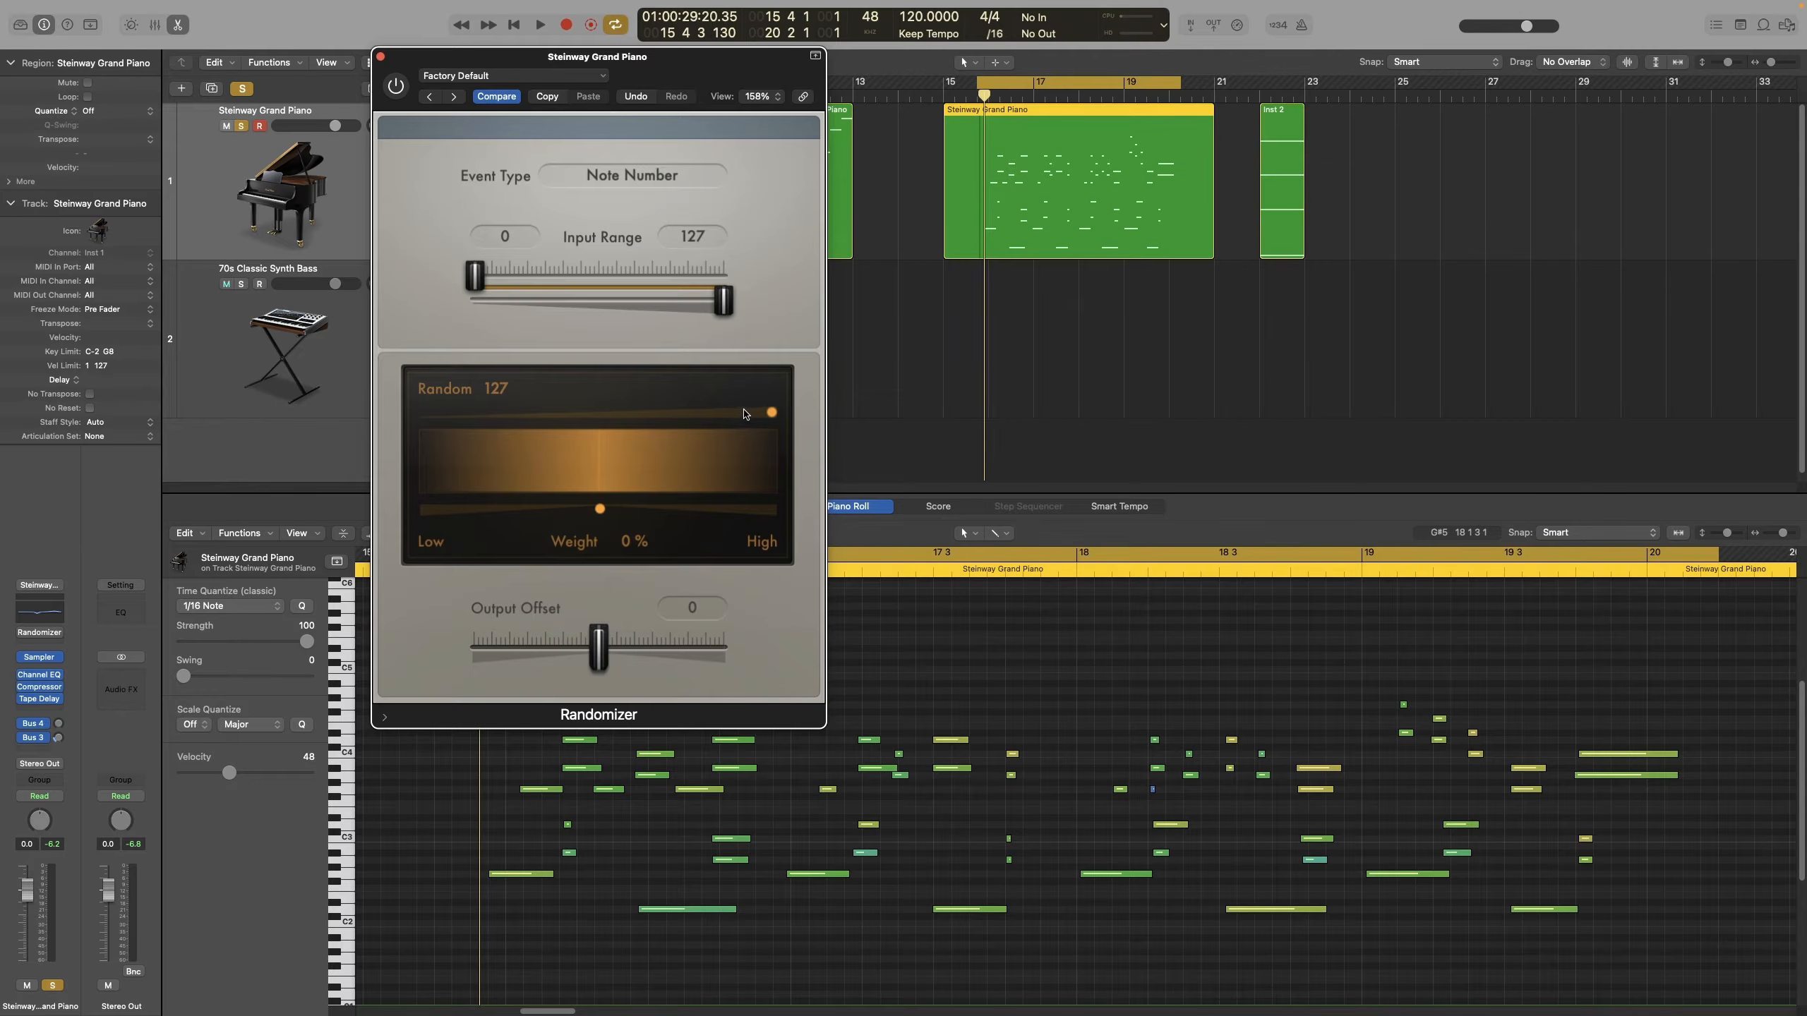
drag(772, 412, 394, 420)
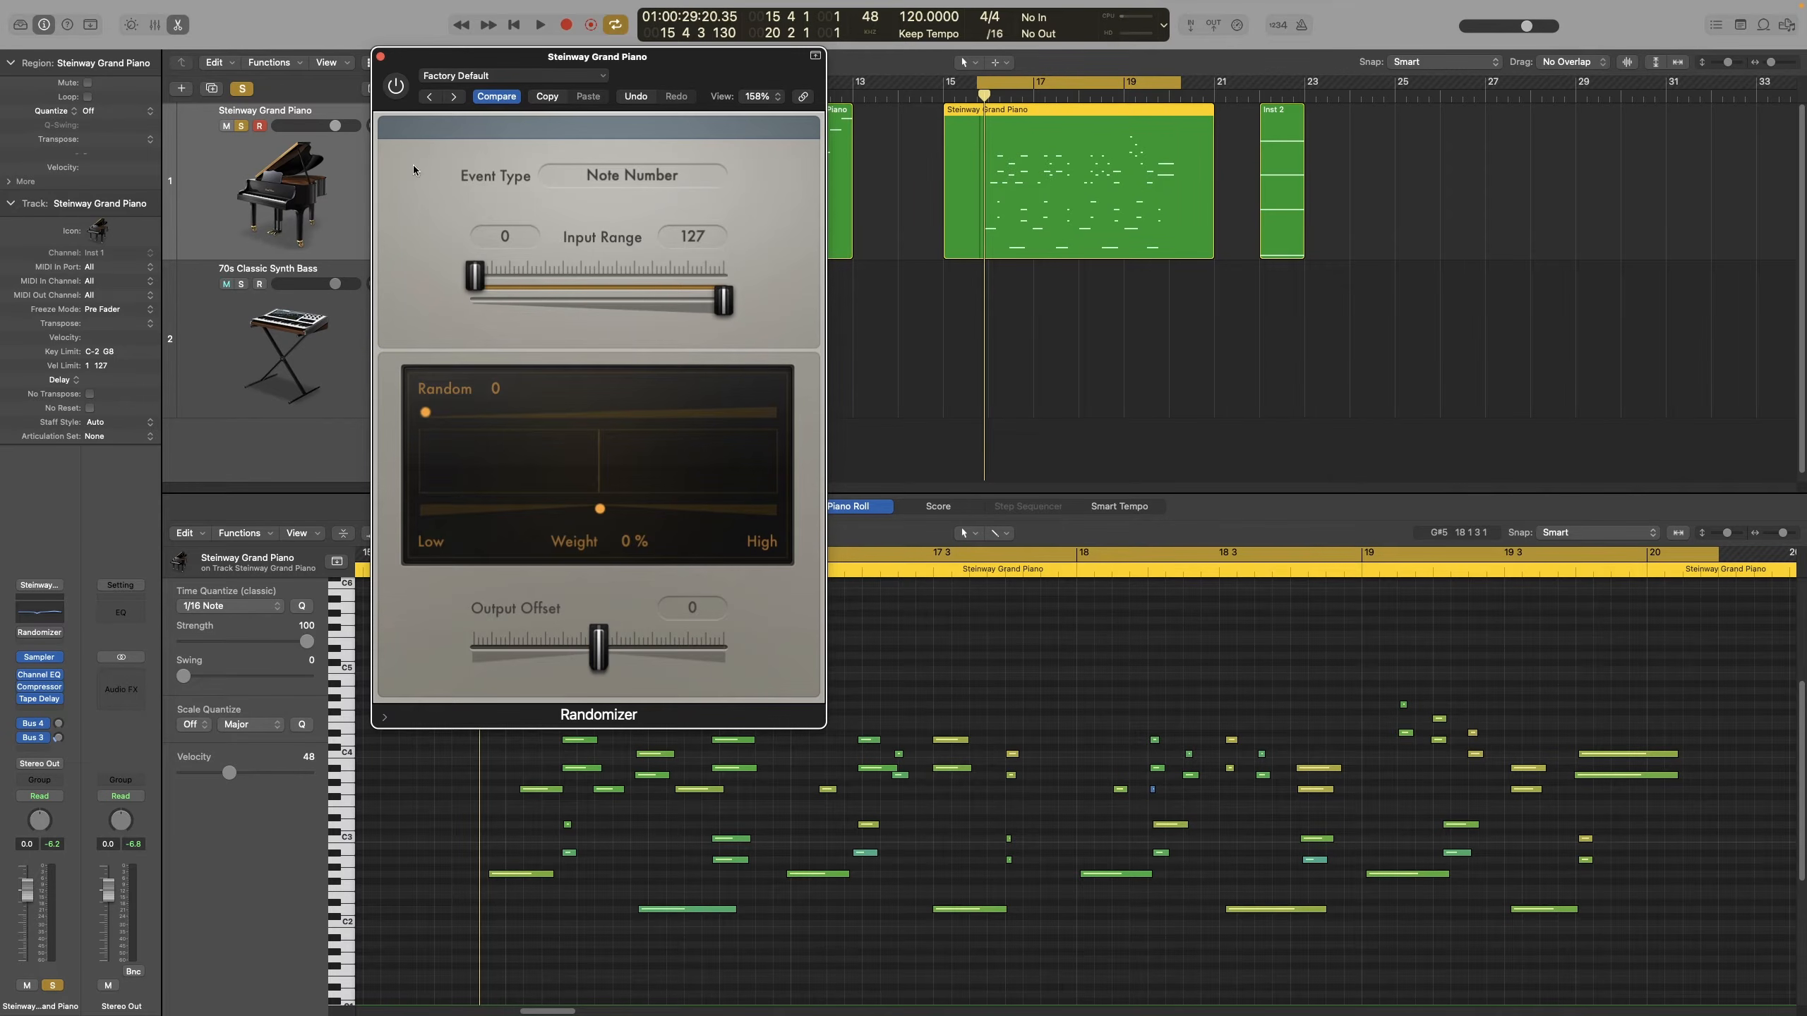
Re-enable the Randomizer and play the loop while raising the random amount to 18
click(396, 86)
key(space)
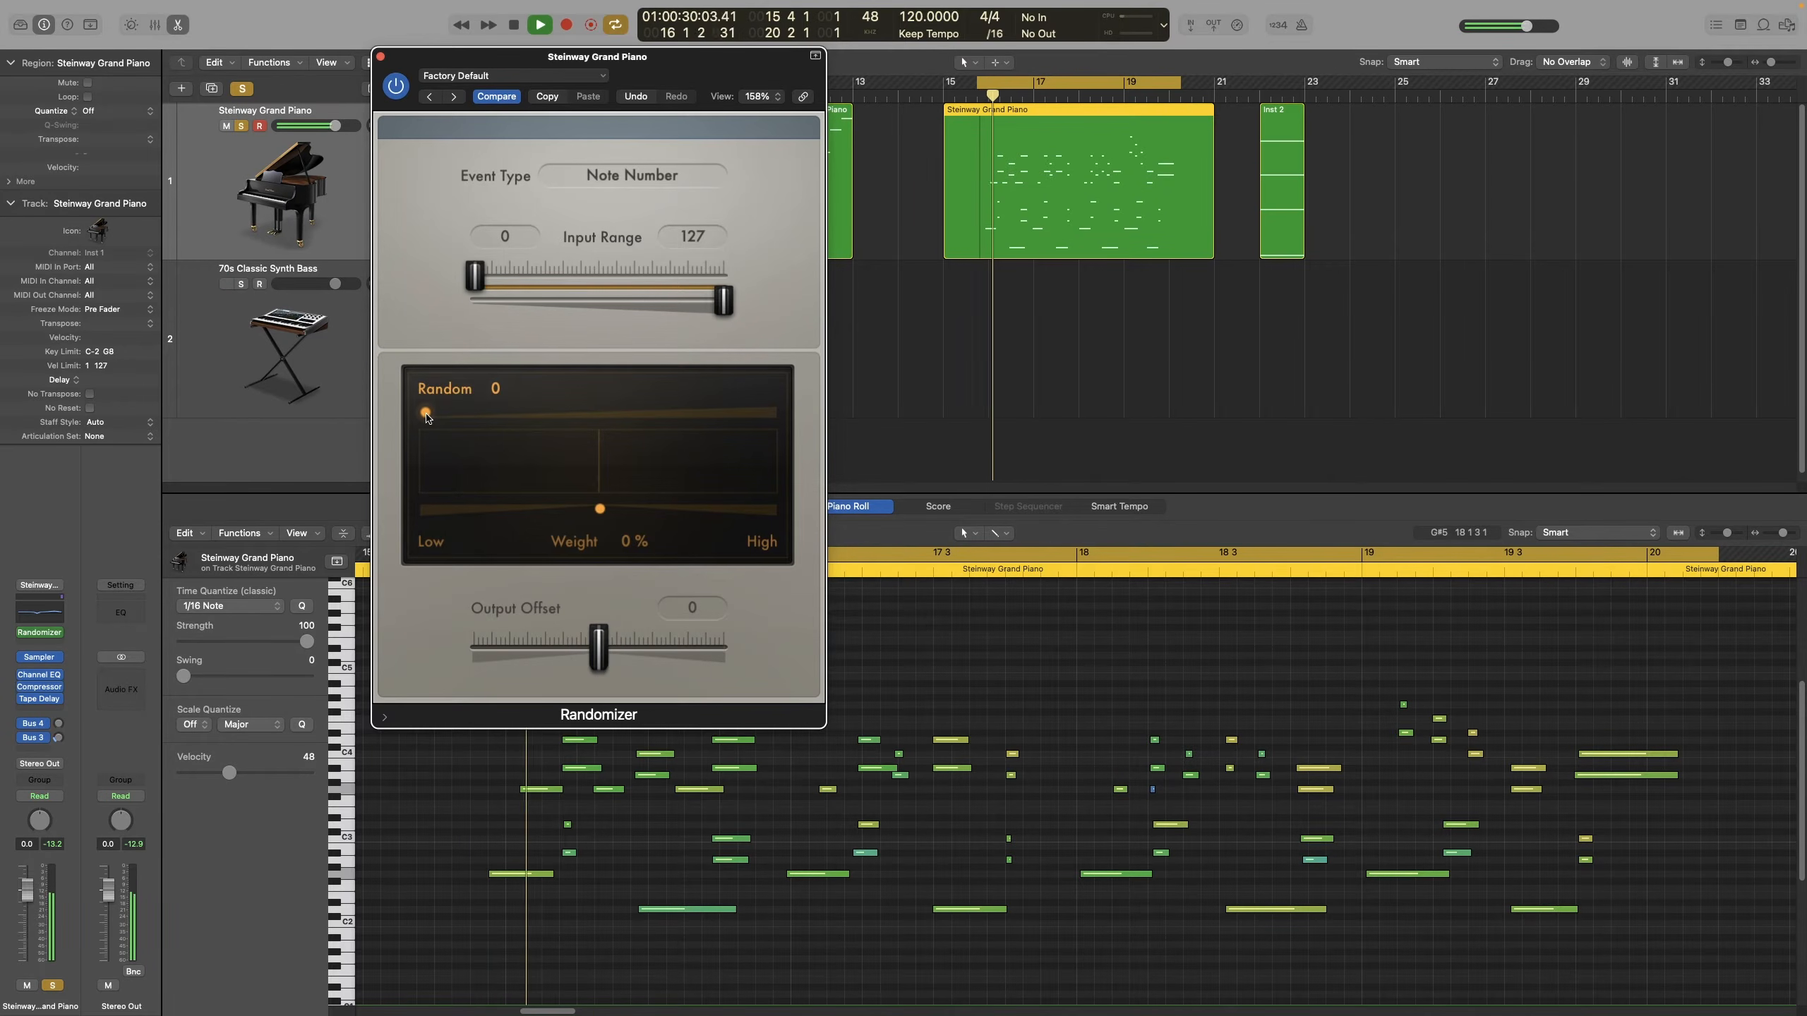
drag(427, 416, 475, 422)
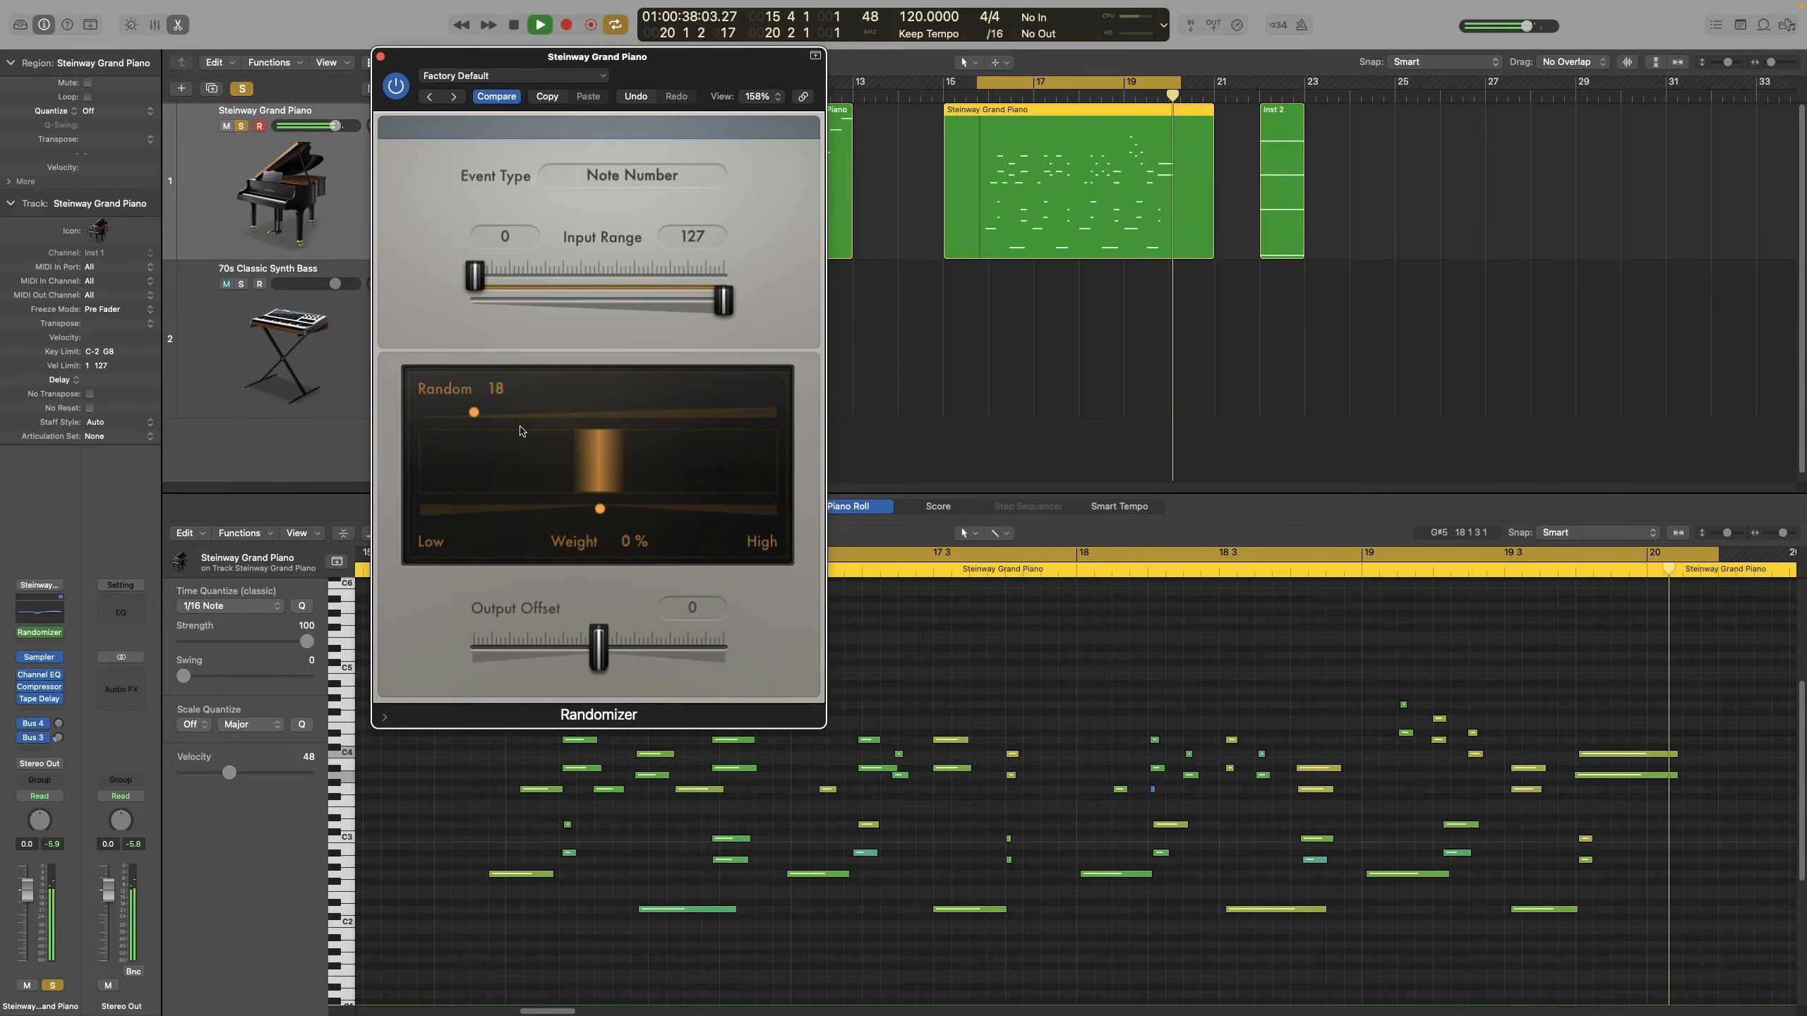
key(space)
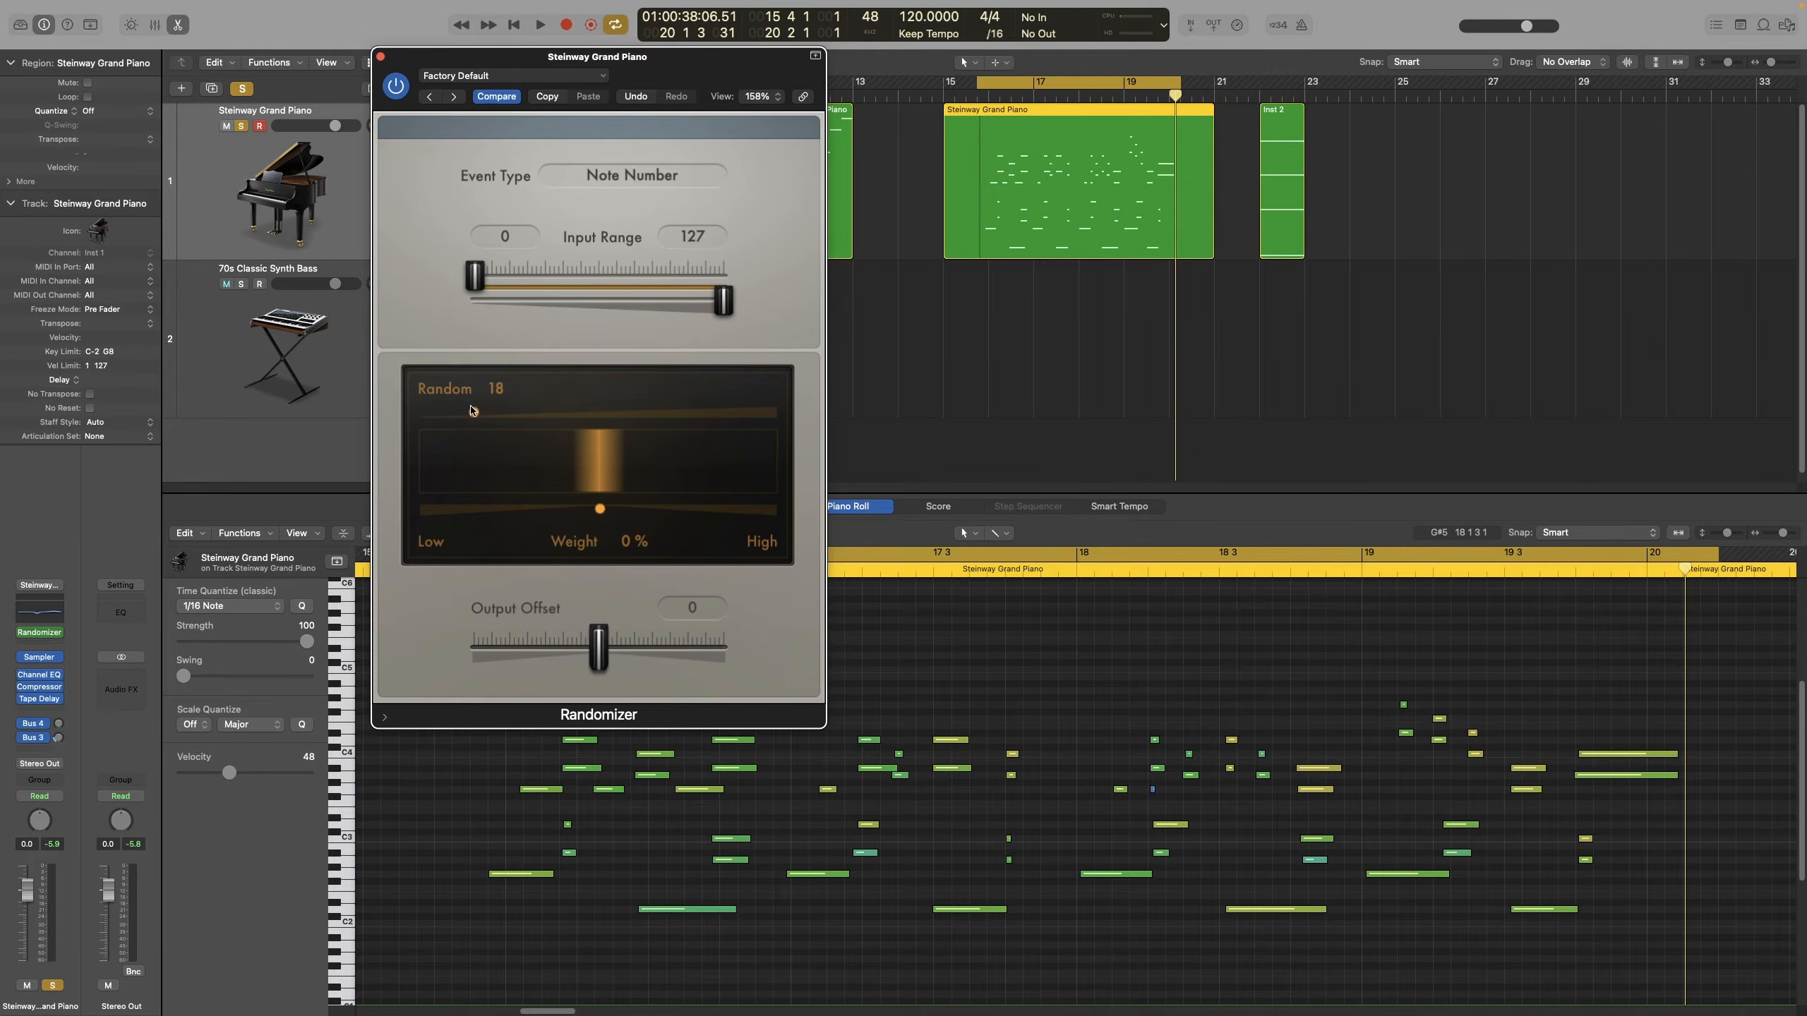
Reduce the Randomizer's random amount to 4 and play the loop
drag(472, 410, 437, 421)
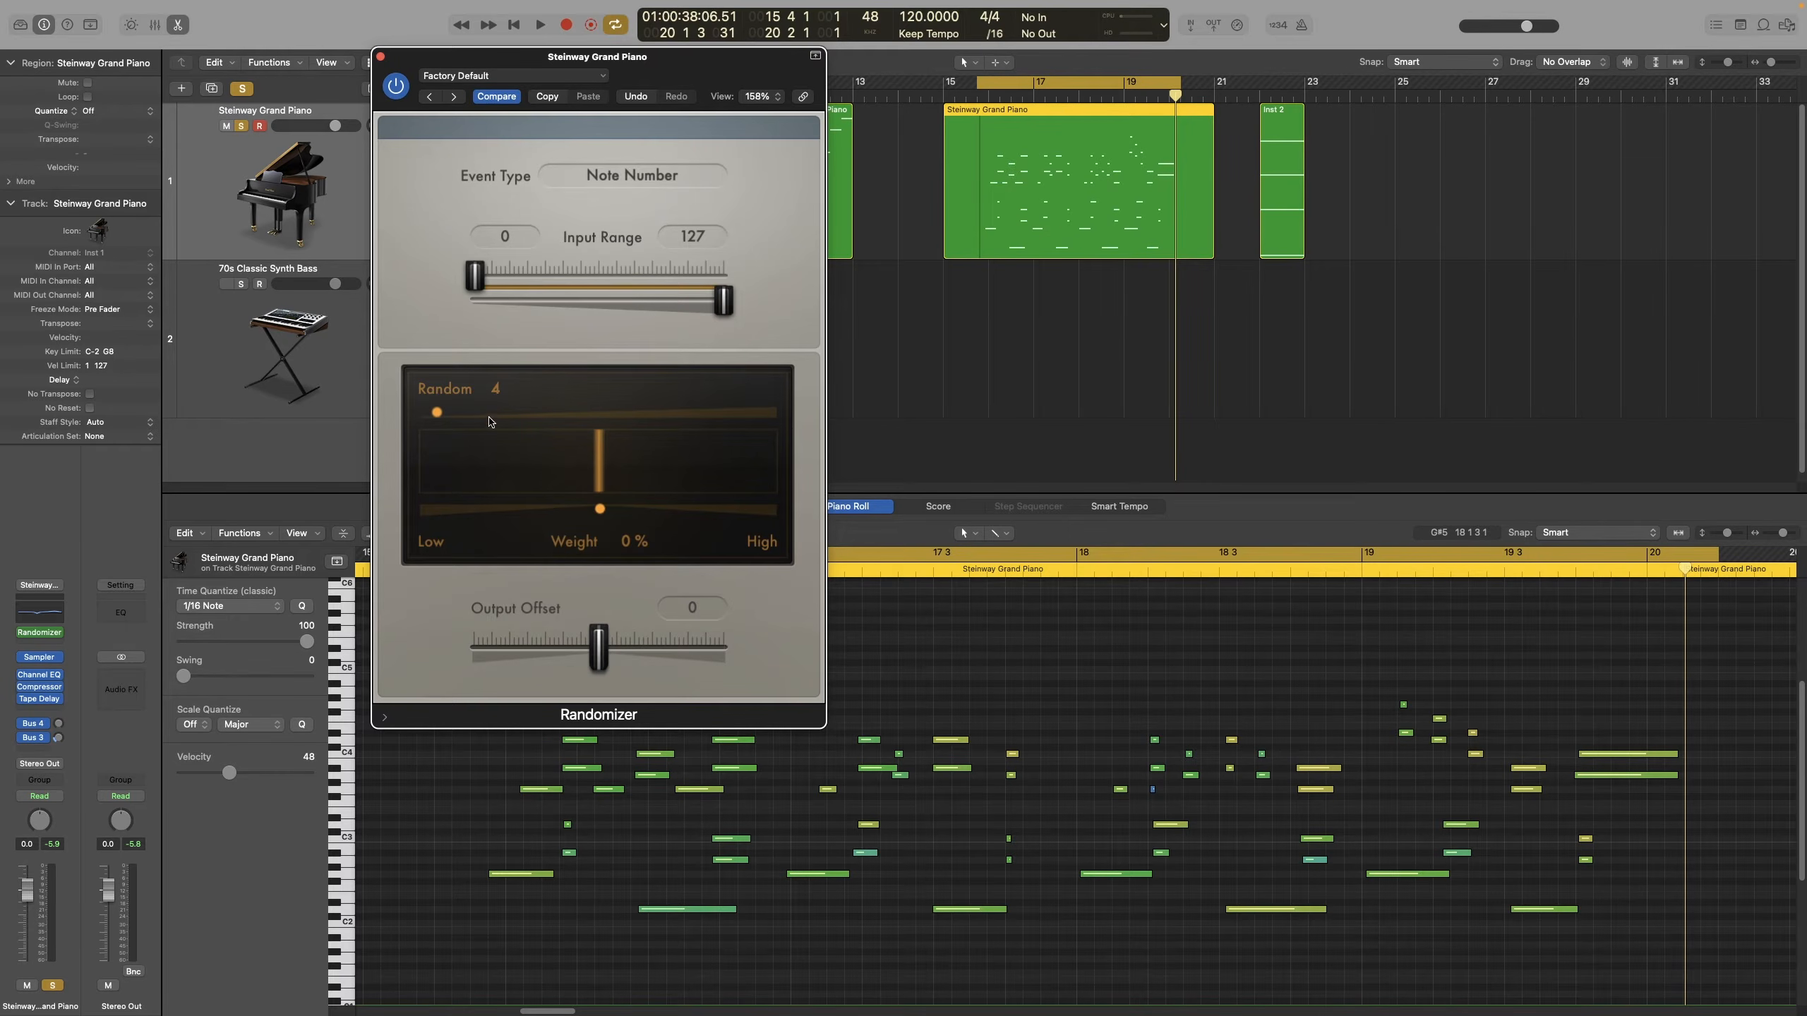
click(973, 634)
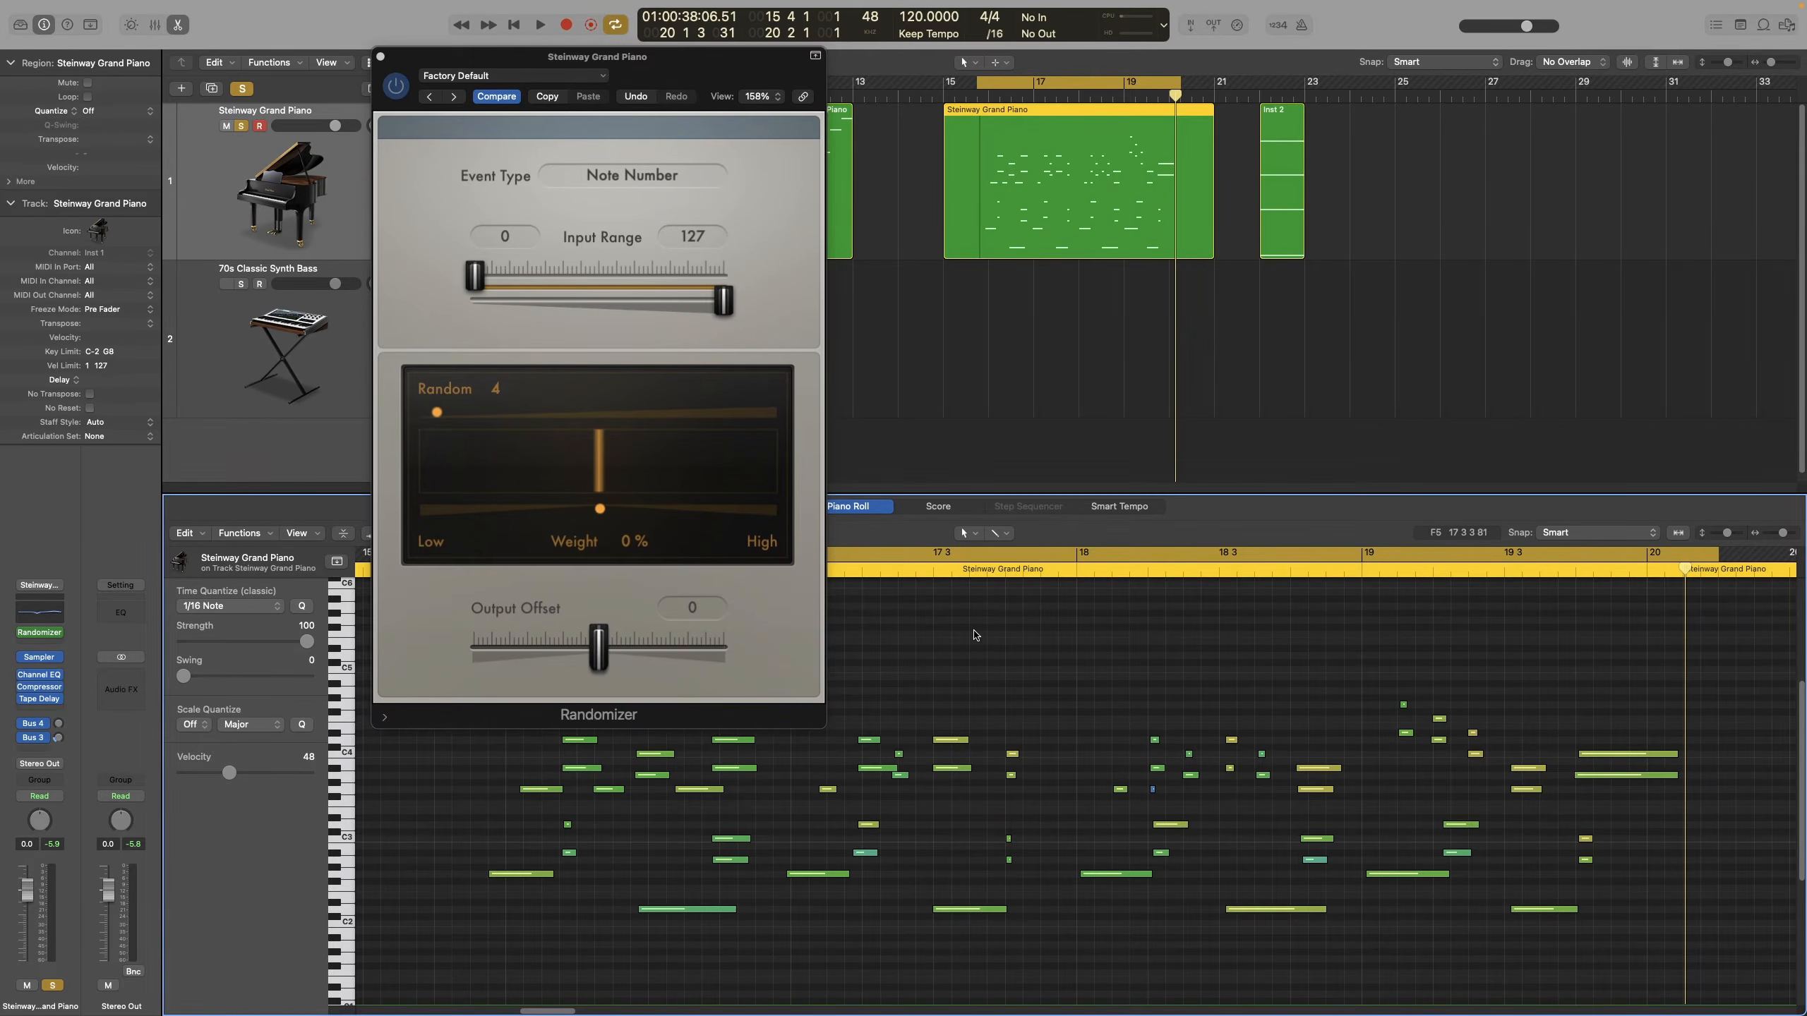
key(space)
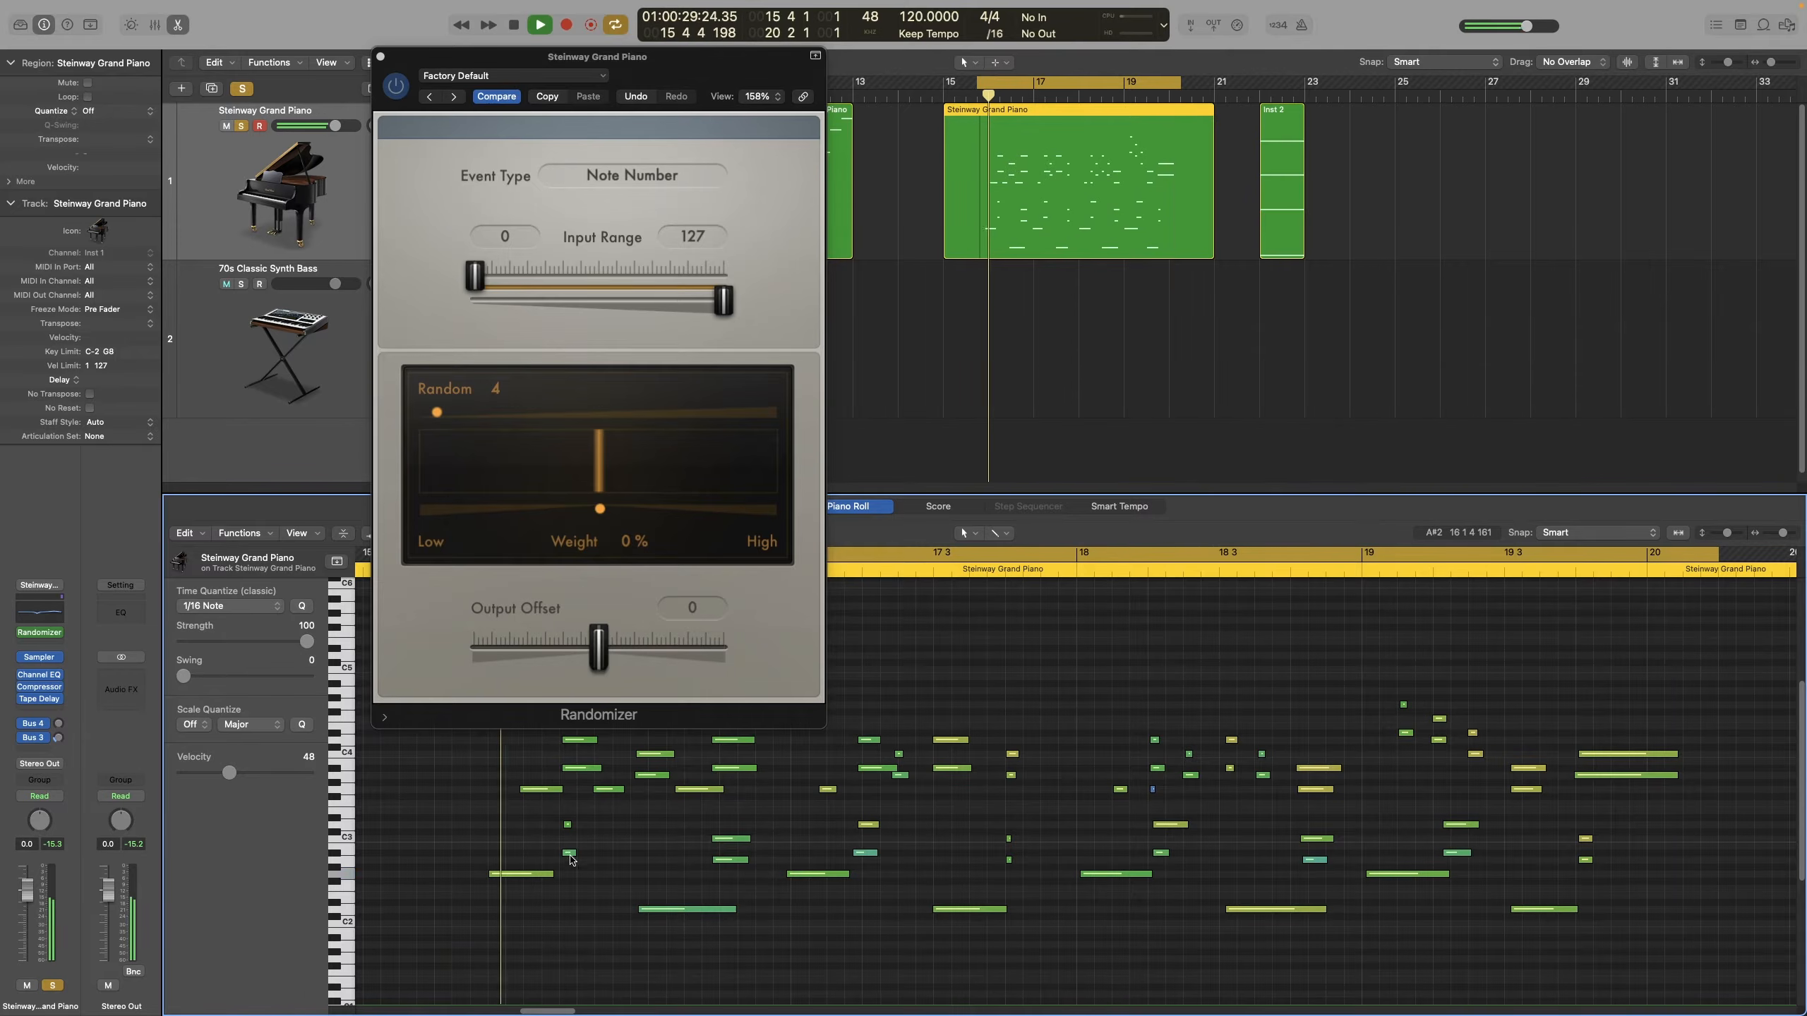
Select the low notes in the piano roll and raise the lower limit of the Randomizer's input range to 63
drag(443, 820, 1603, 947)
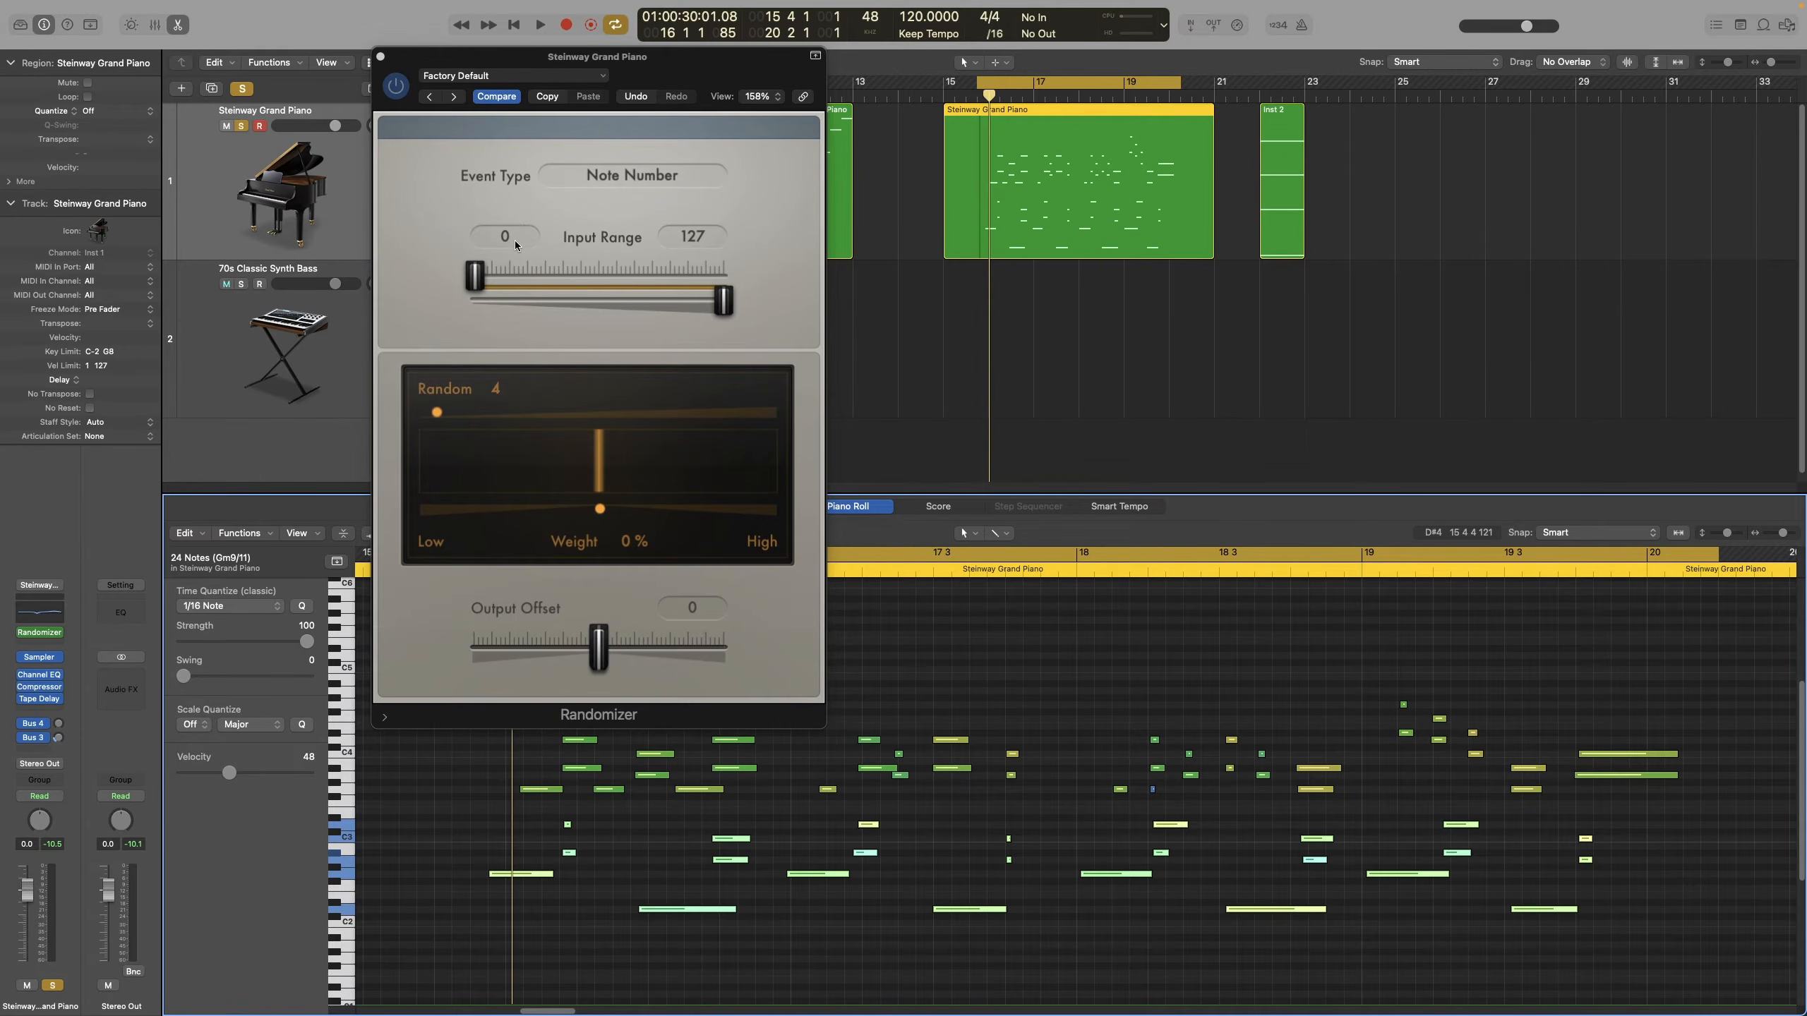
drag(476, 279, 601, 289)
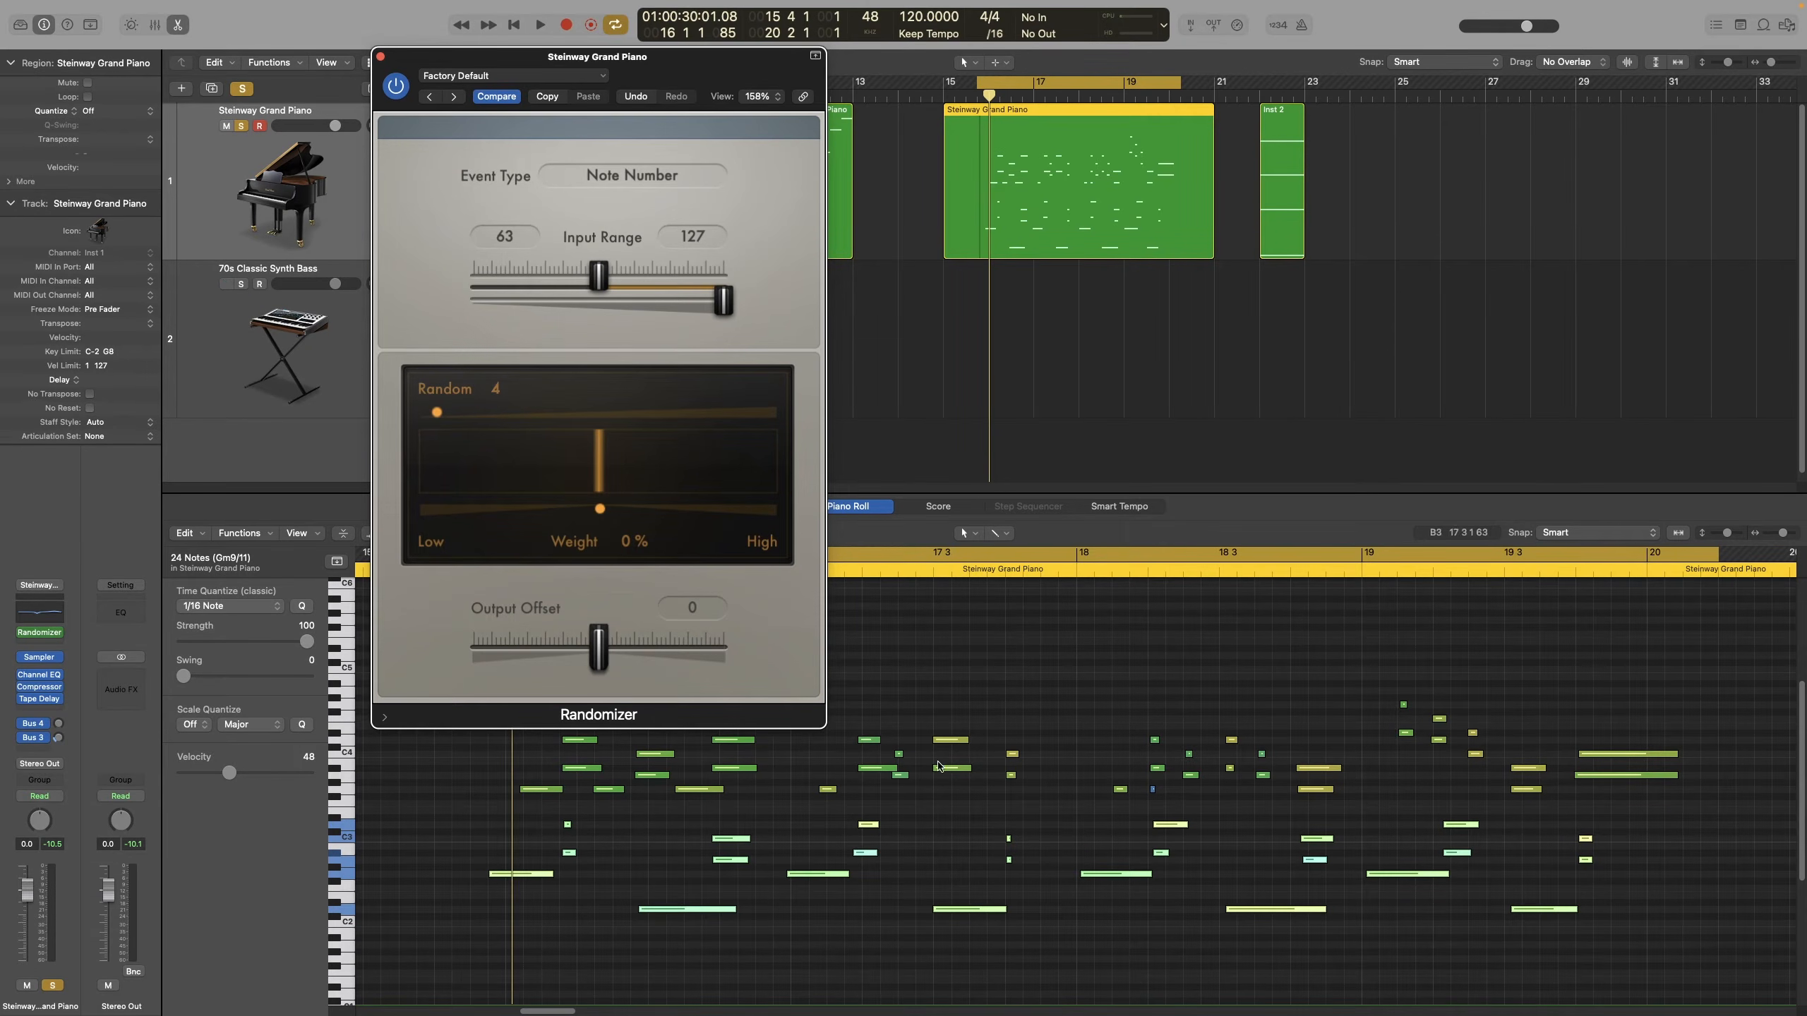
drag(469, 822, 1109, 955)
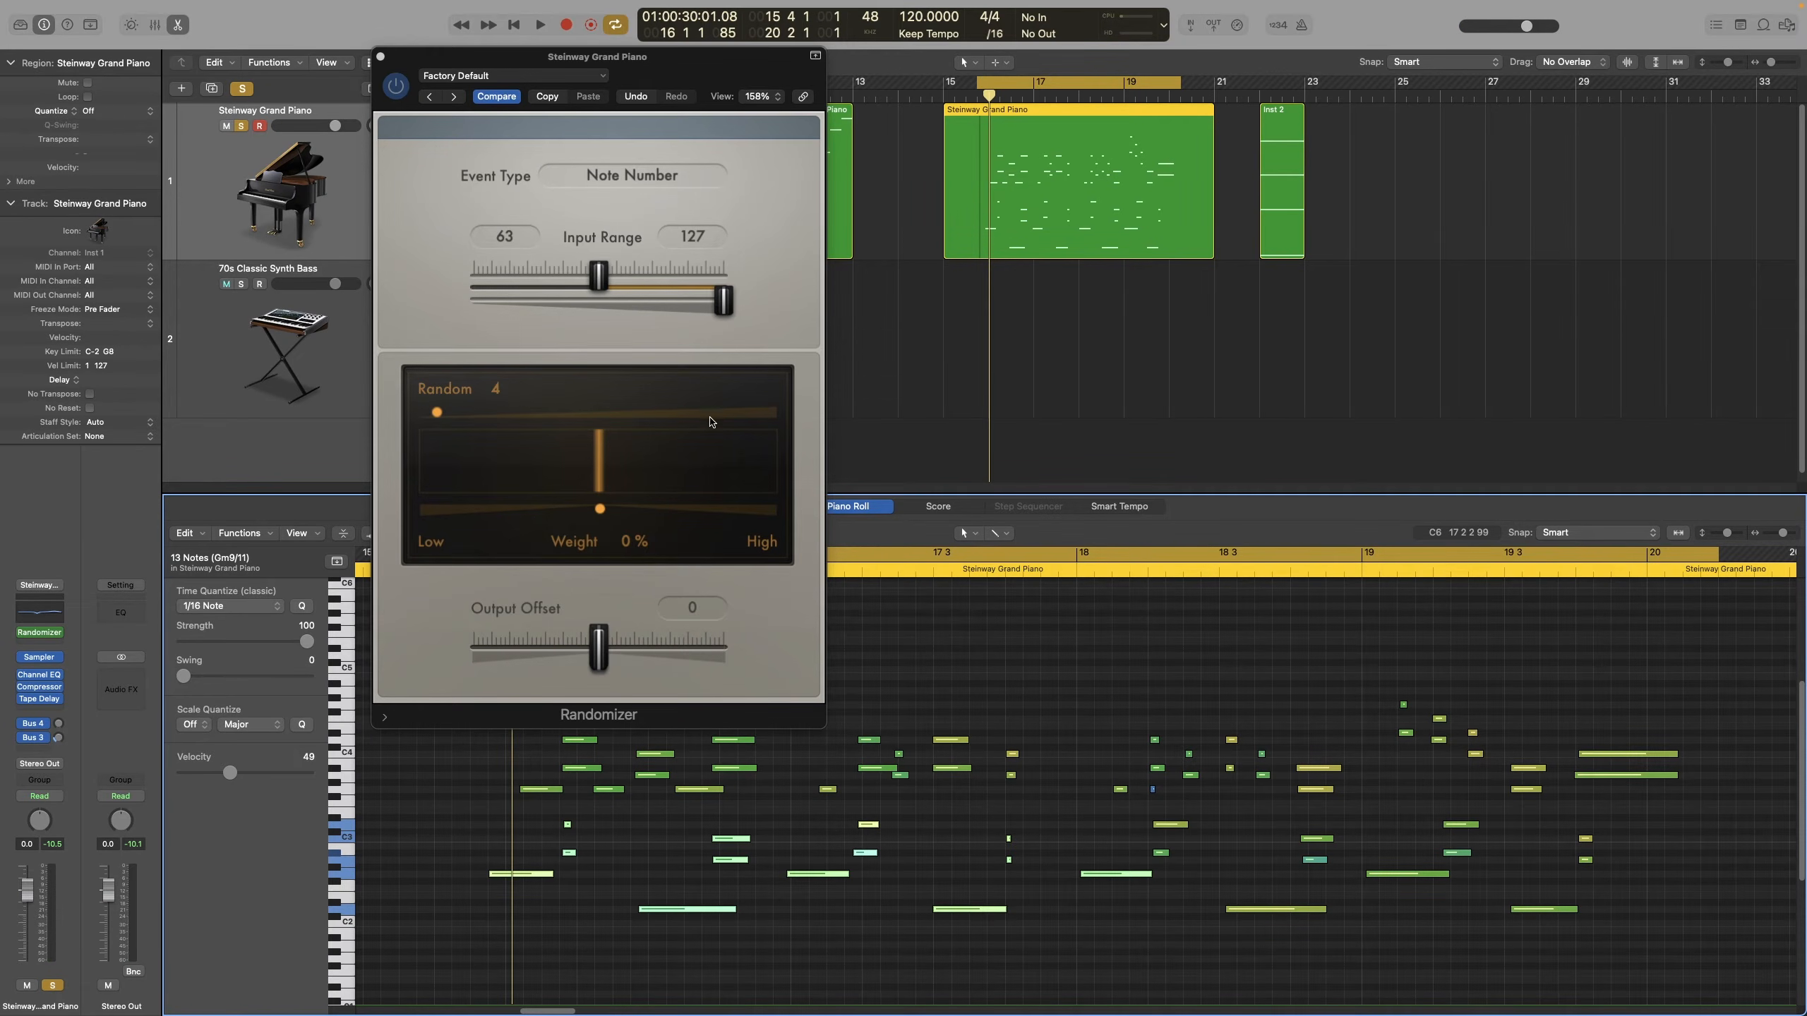
Play the piano loop to hear the note randomization with the restricted input range, and stop playback
click(764, 277)
key(space)
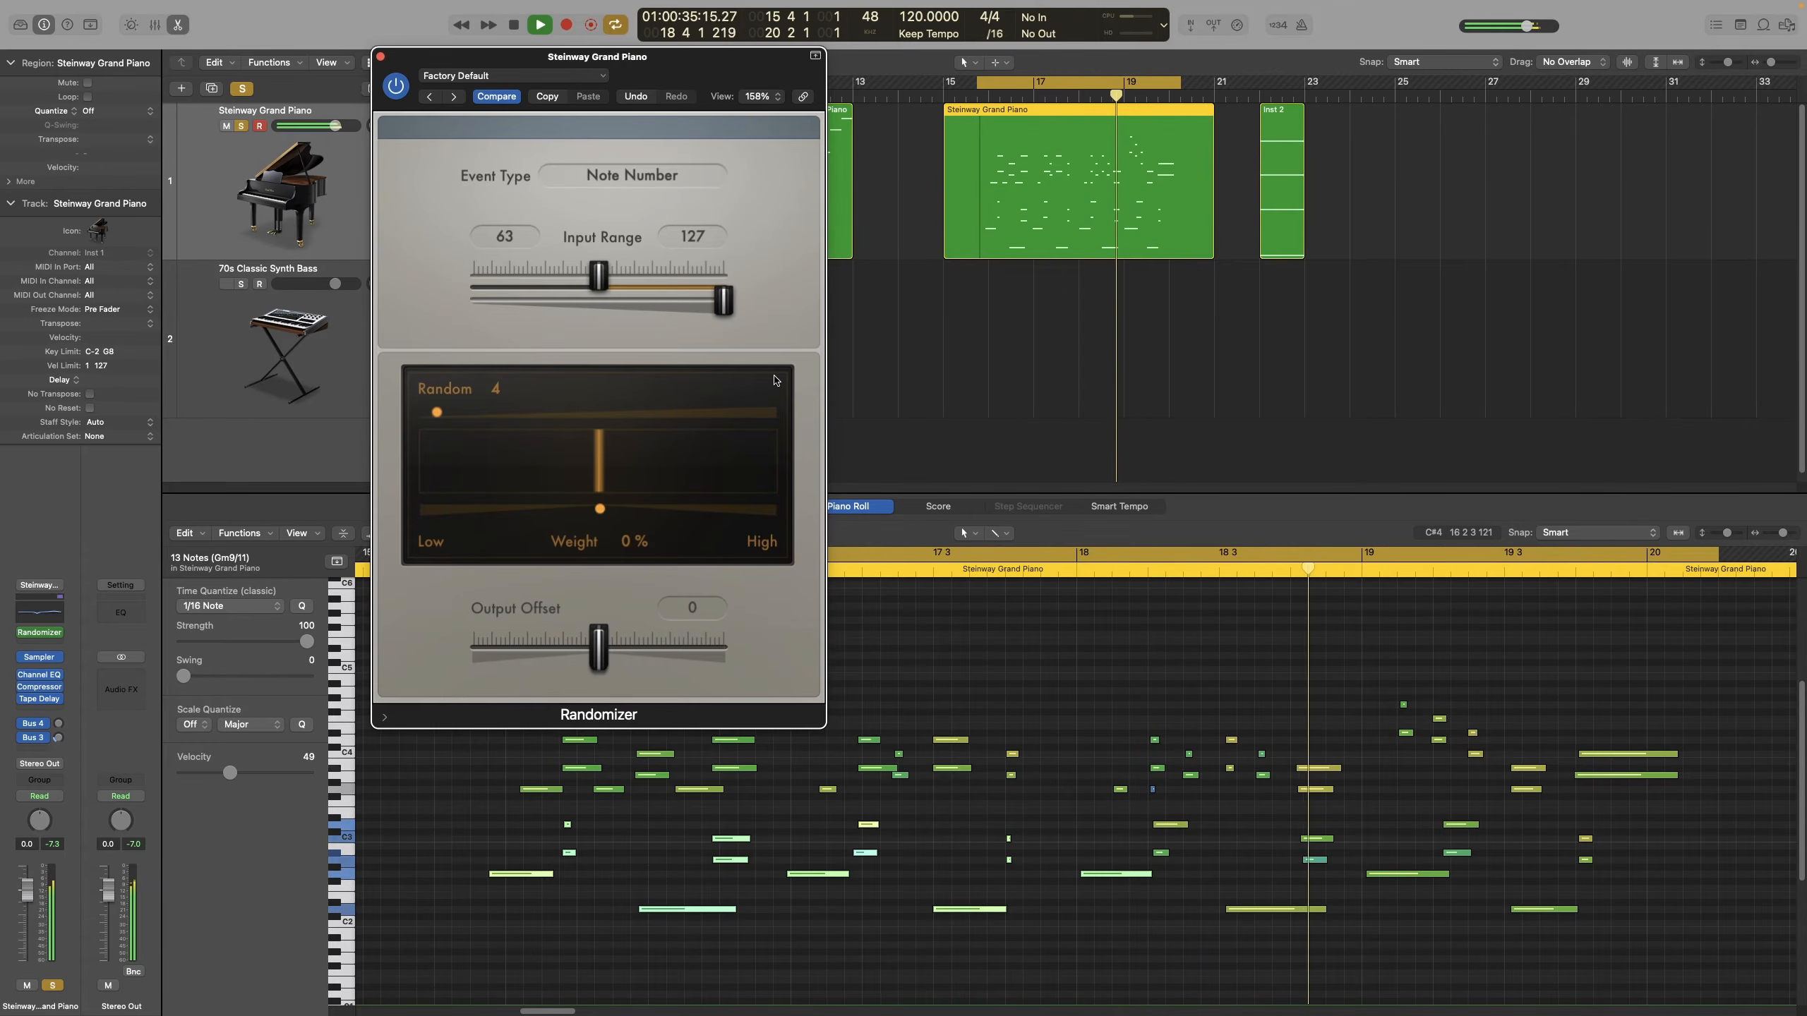
key(space)
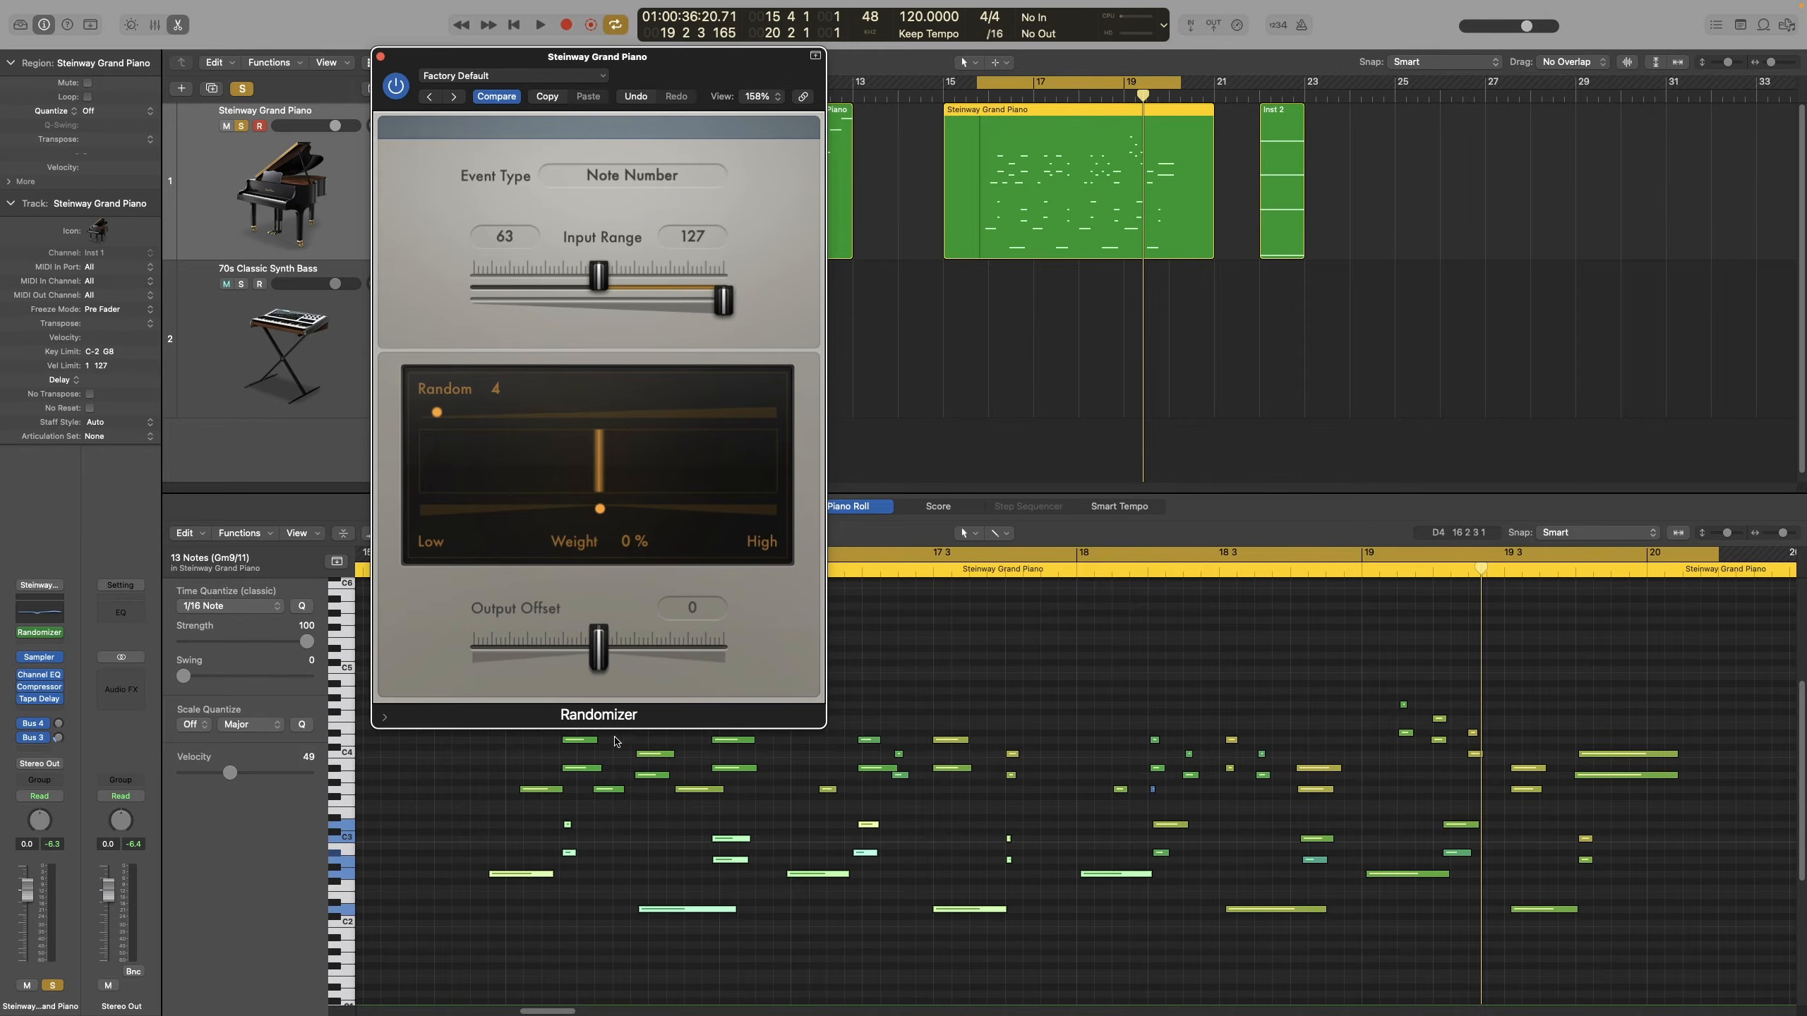
Insert a Transposer MIDI plug-in after the Randomizer on the piano track and place its window beside the Randomizer's
click(48, 635)
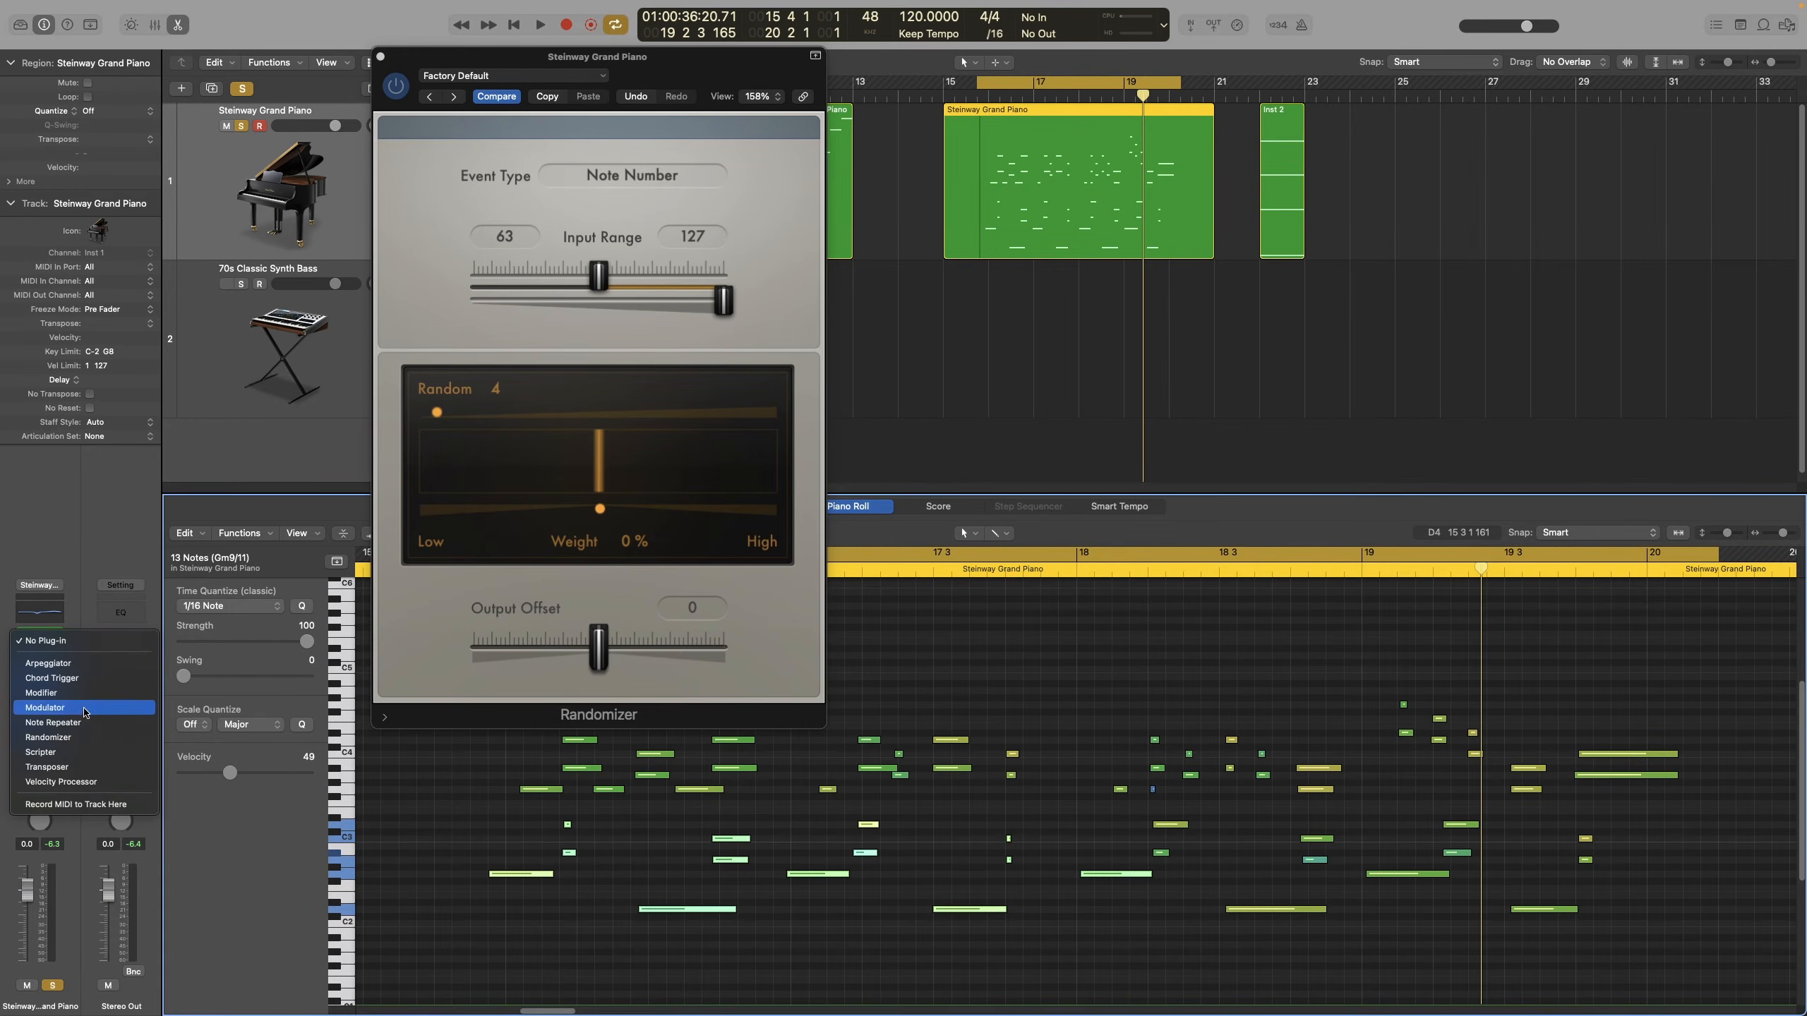
click(89, 770)
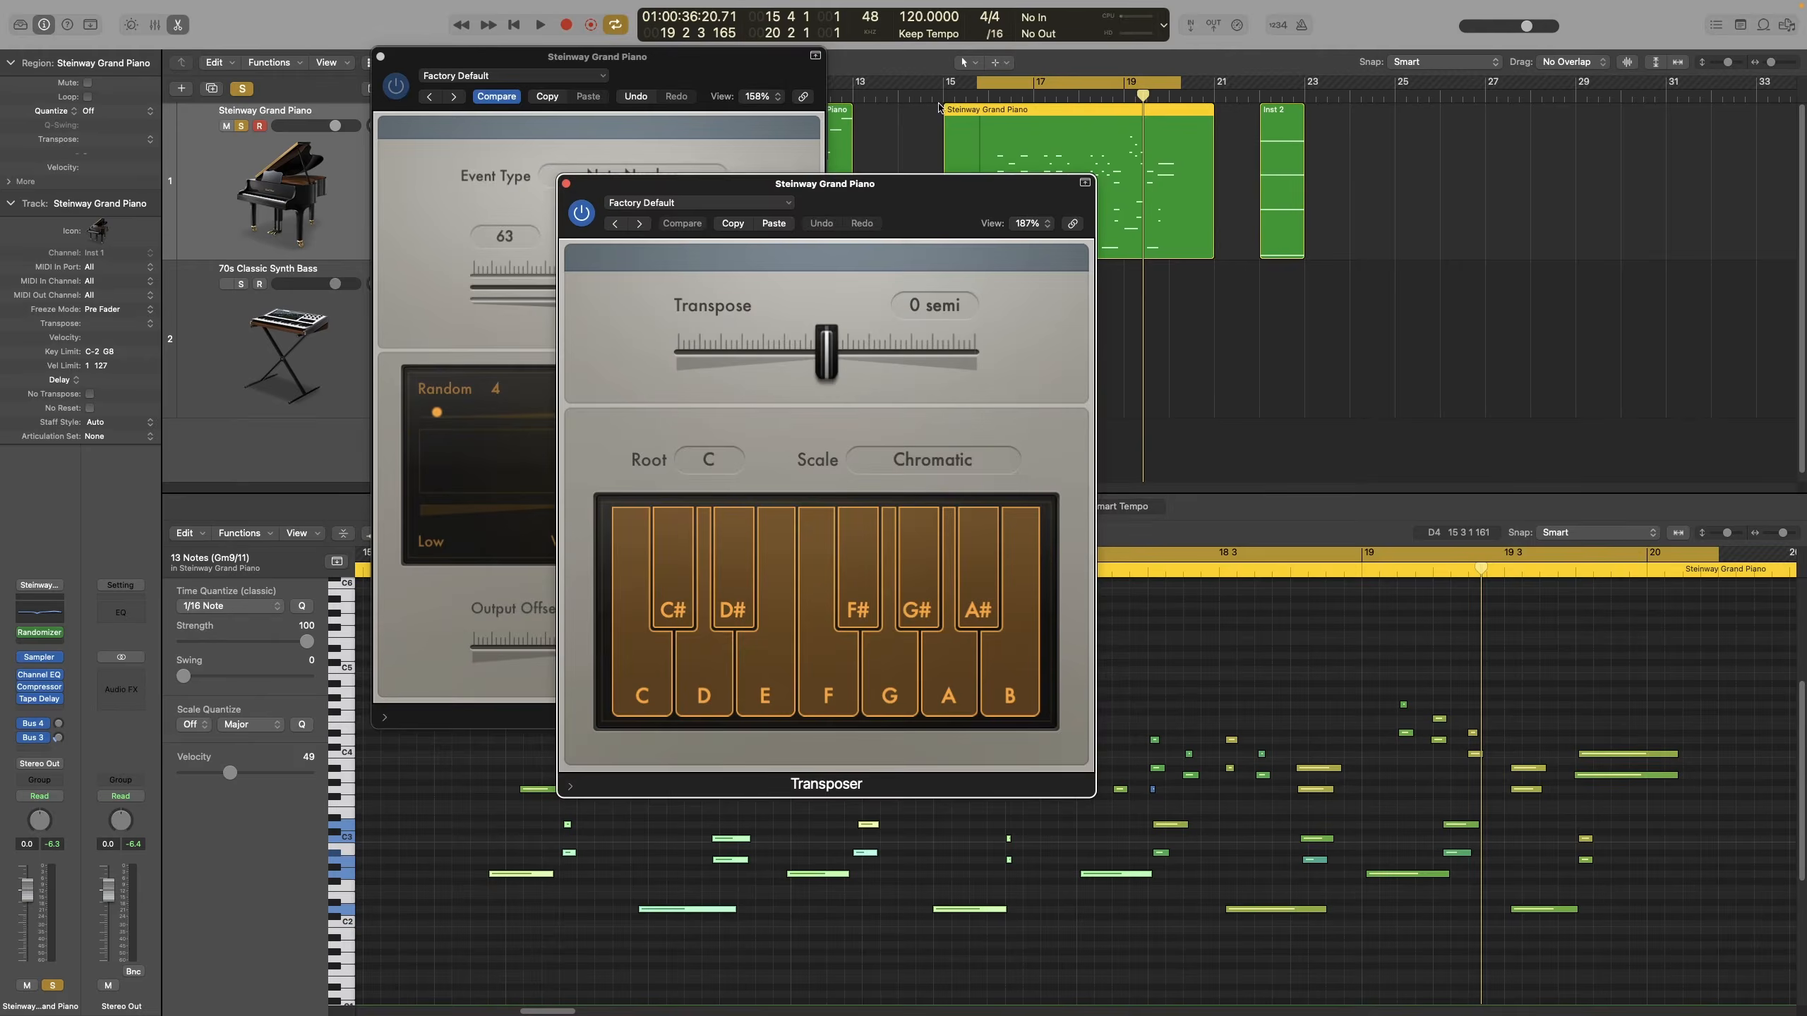
drag(857, 194, 1293, 117)
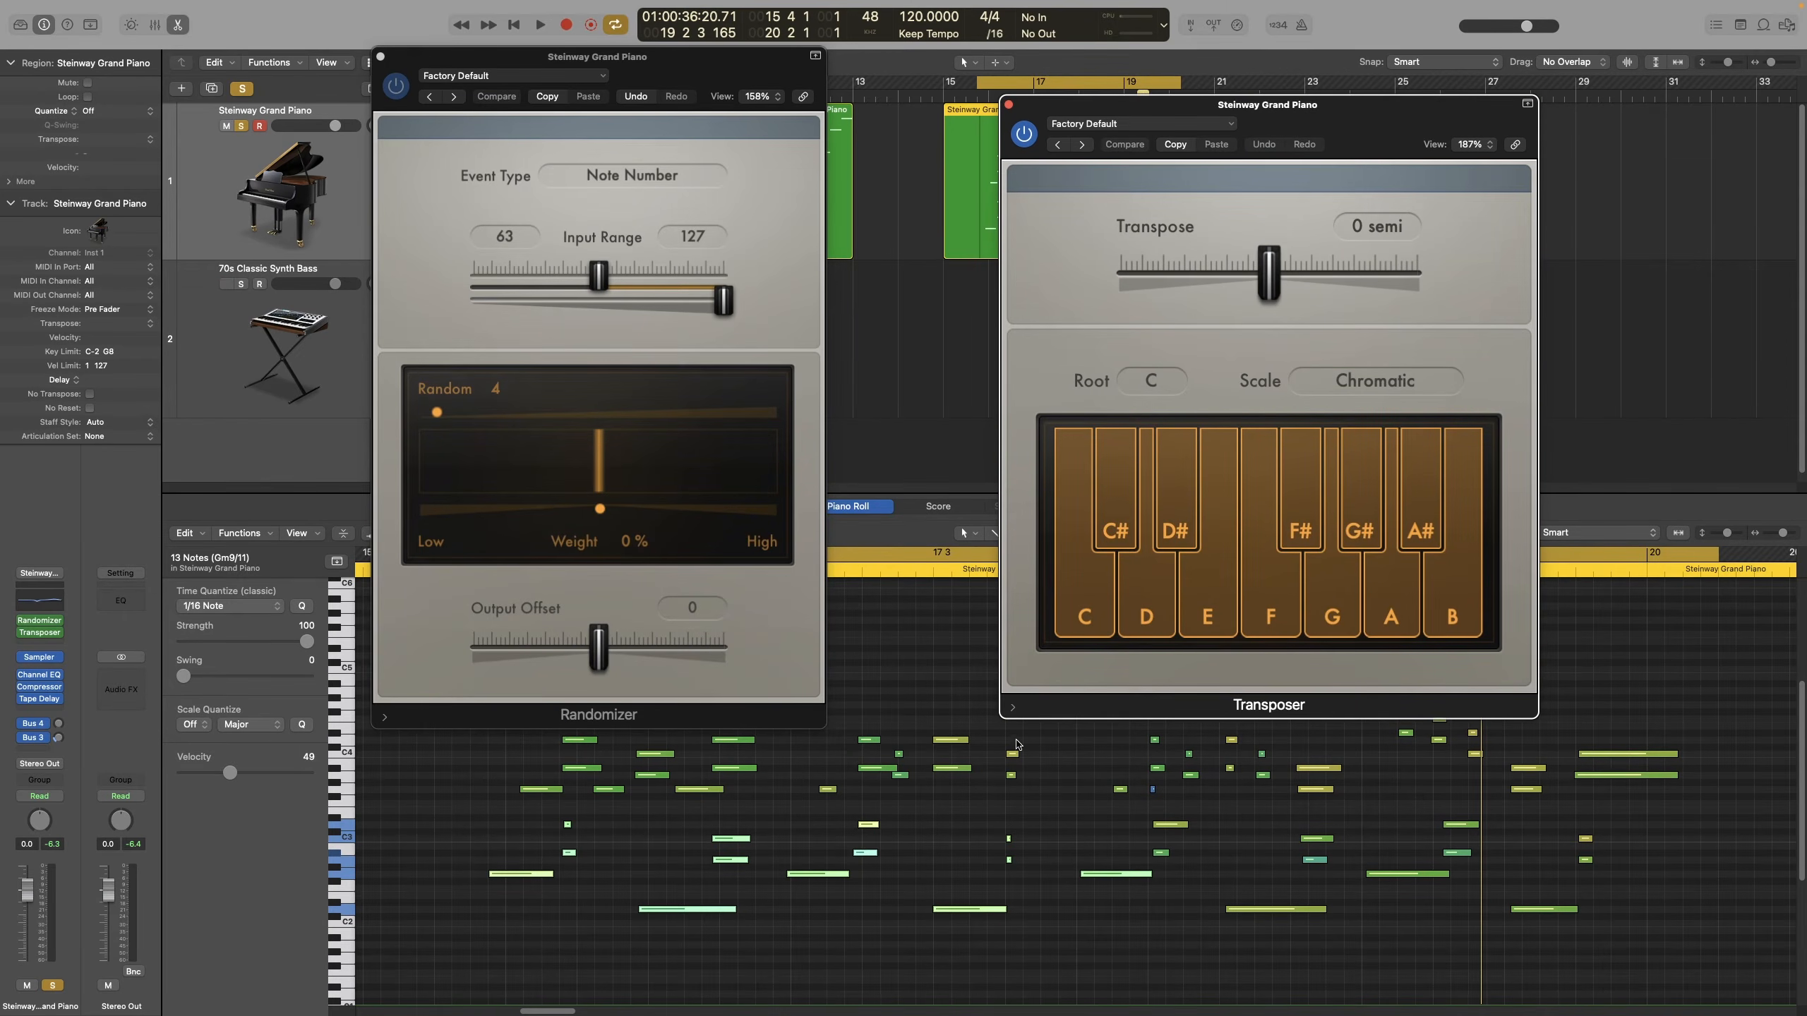
Set the Transposer's root note to G and look through its available scales
click(1152, 380)
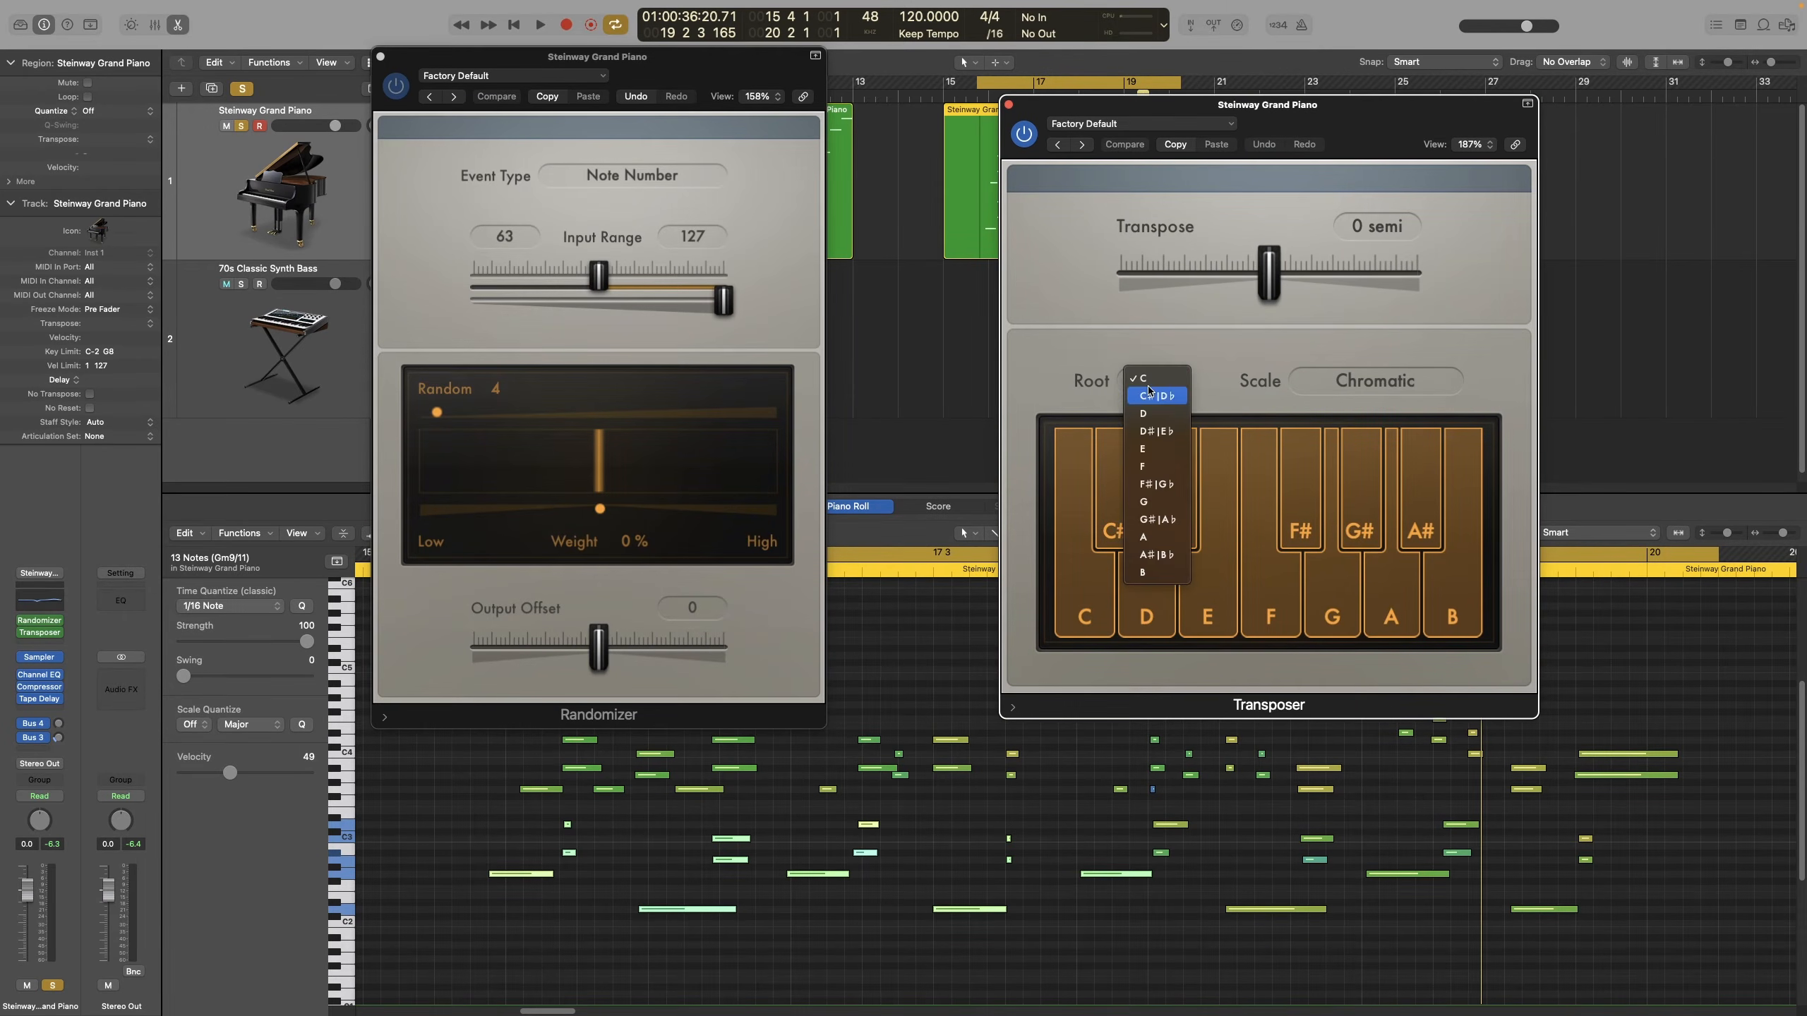
click(1155, 503)
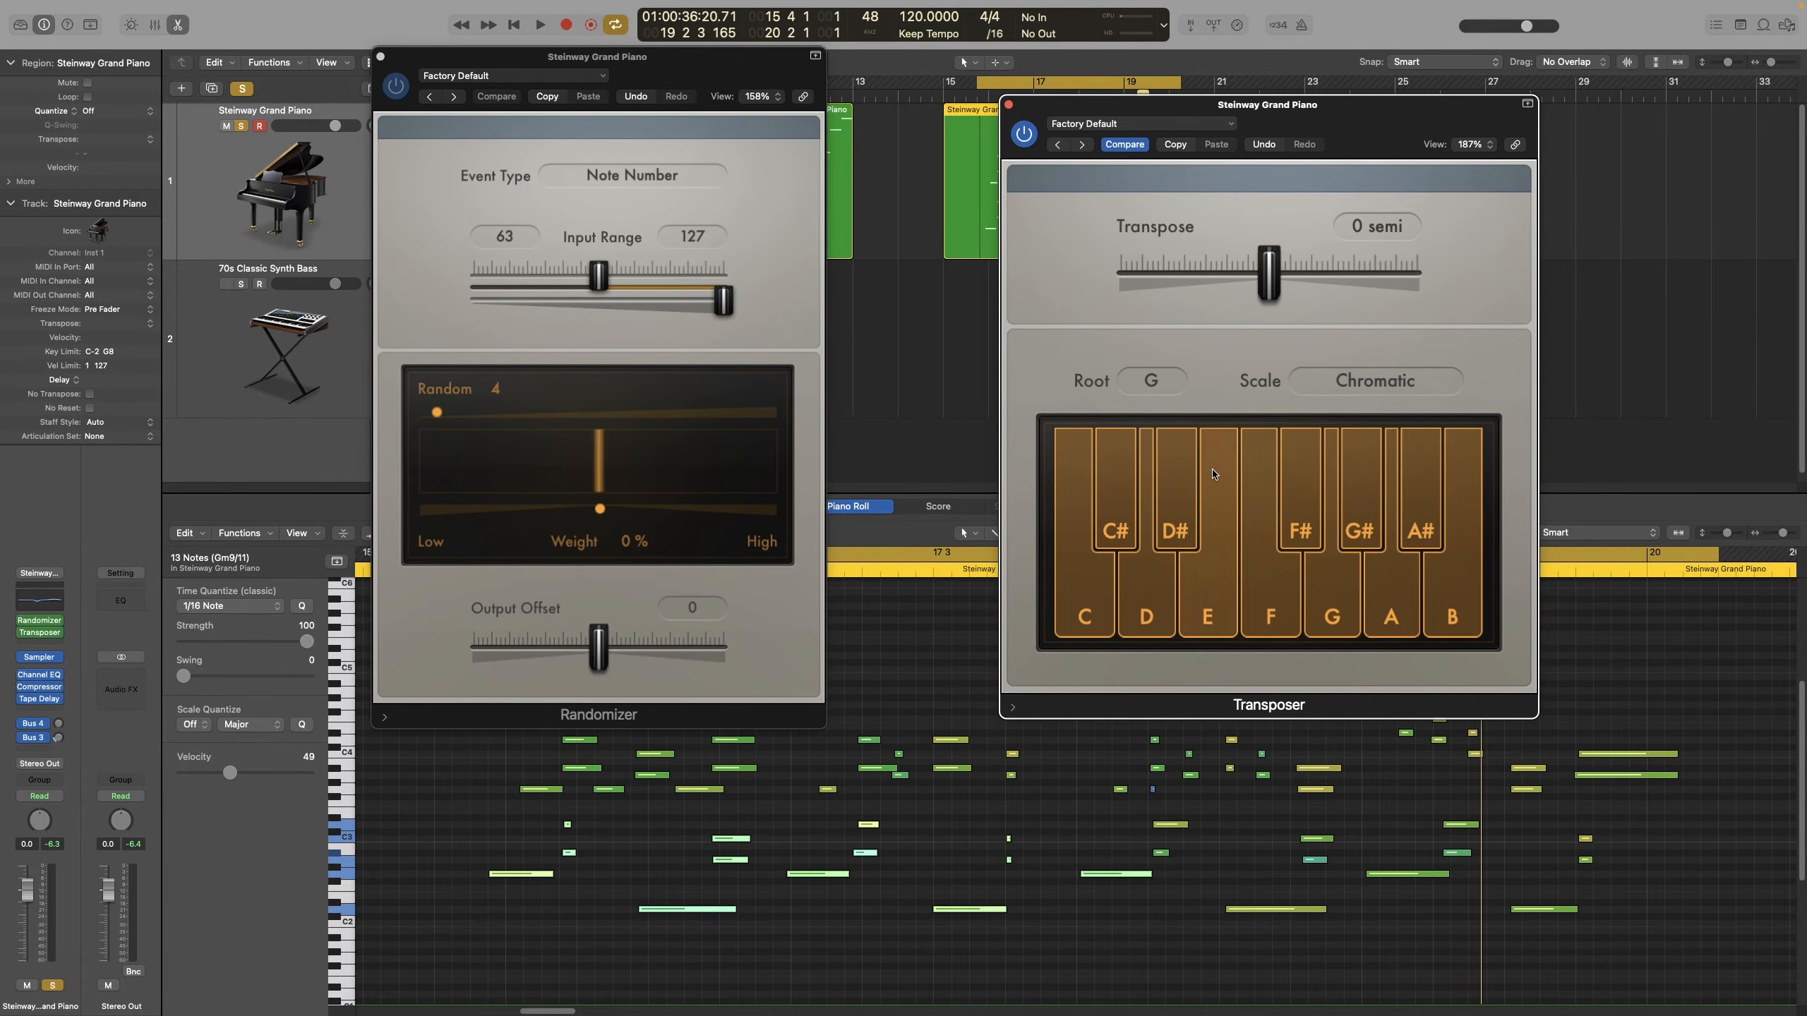
click(1399, 386)
click(1469, 325)
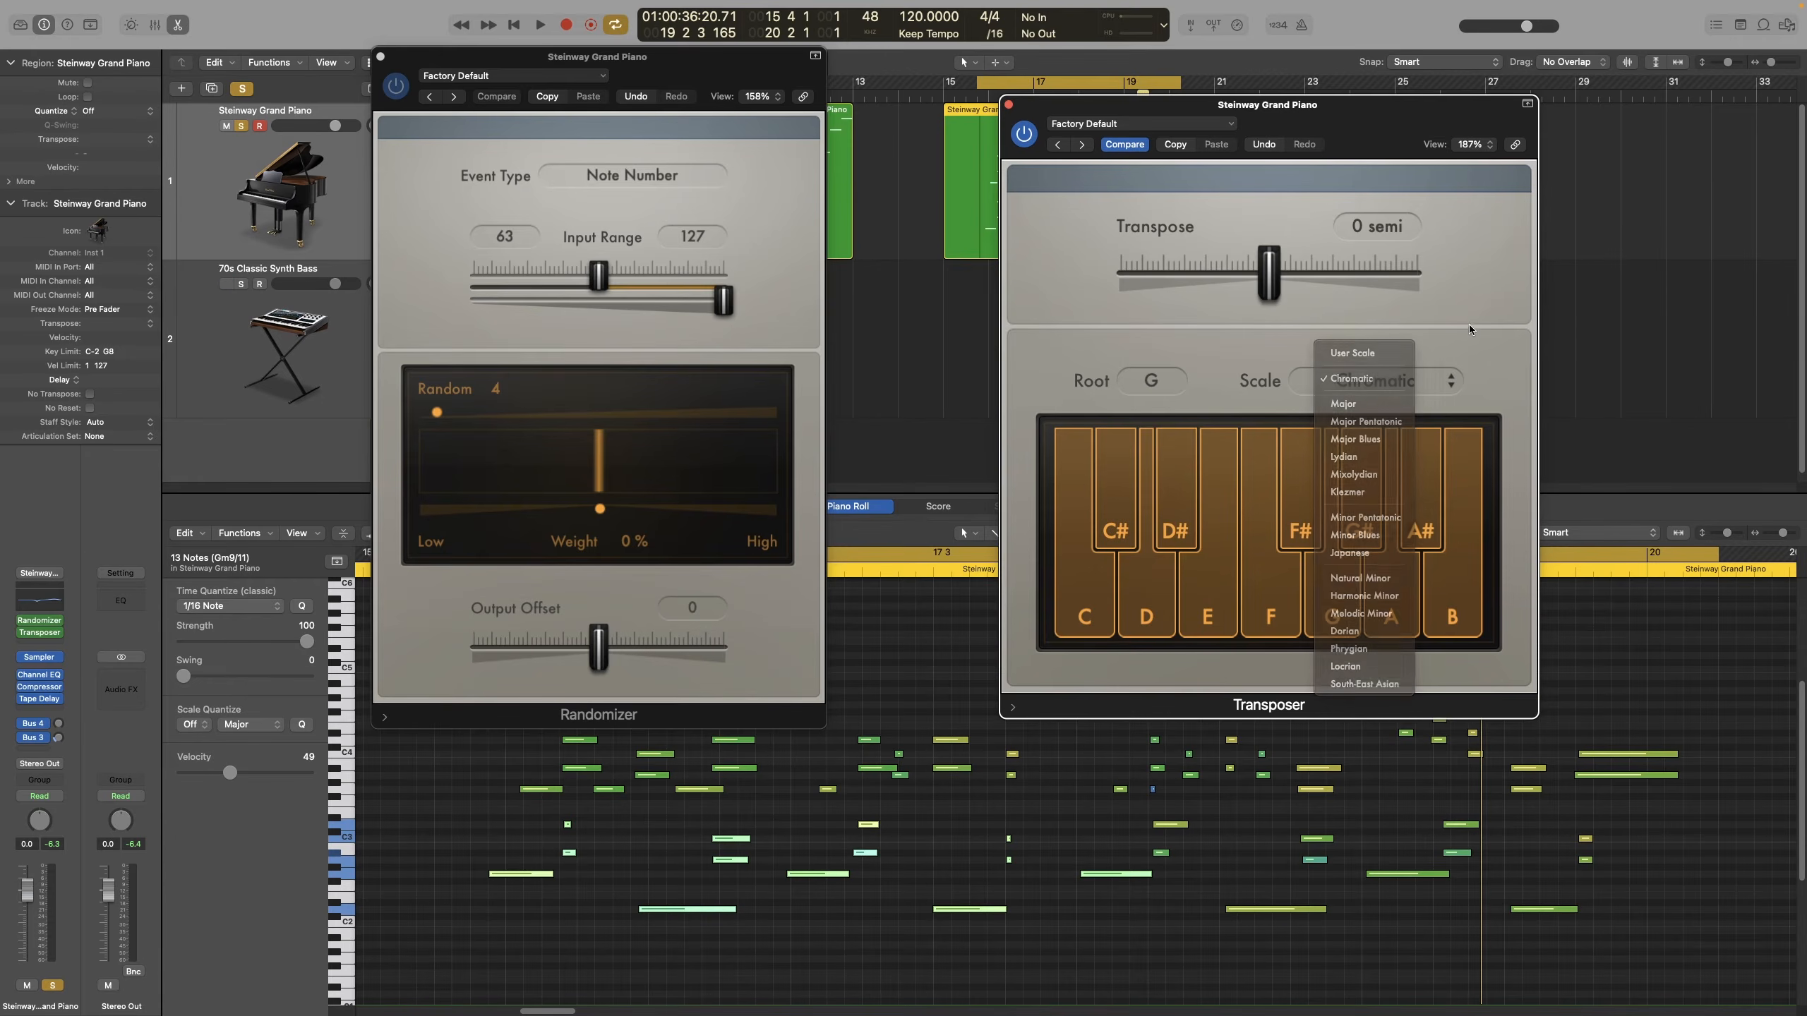
Set the Transposer's scale to South-East Asian and play the piano loop to hear the constrained notes, stopping playback at the end
click(1410, 386)
click(1410, 387)
click(1412, 383)
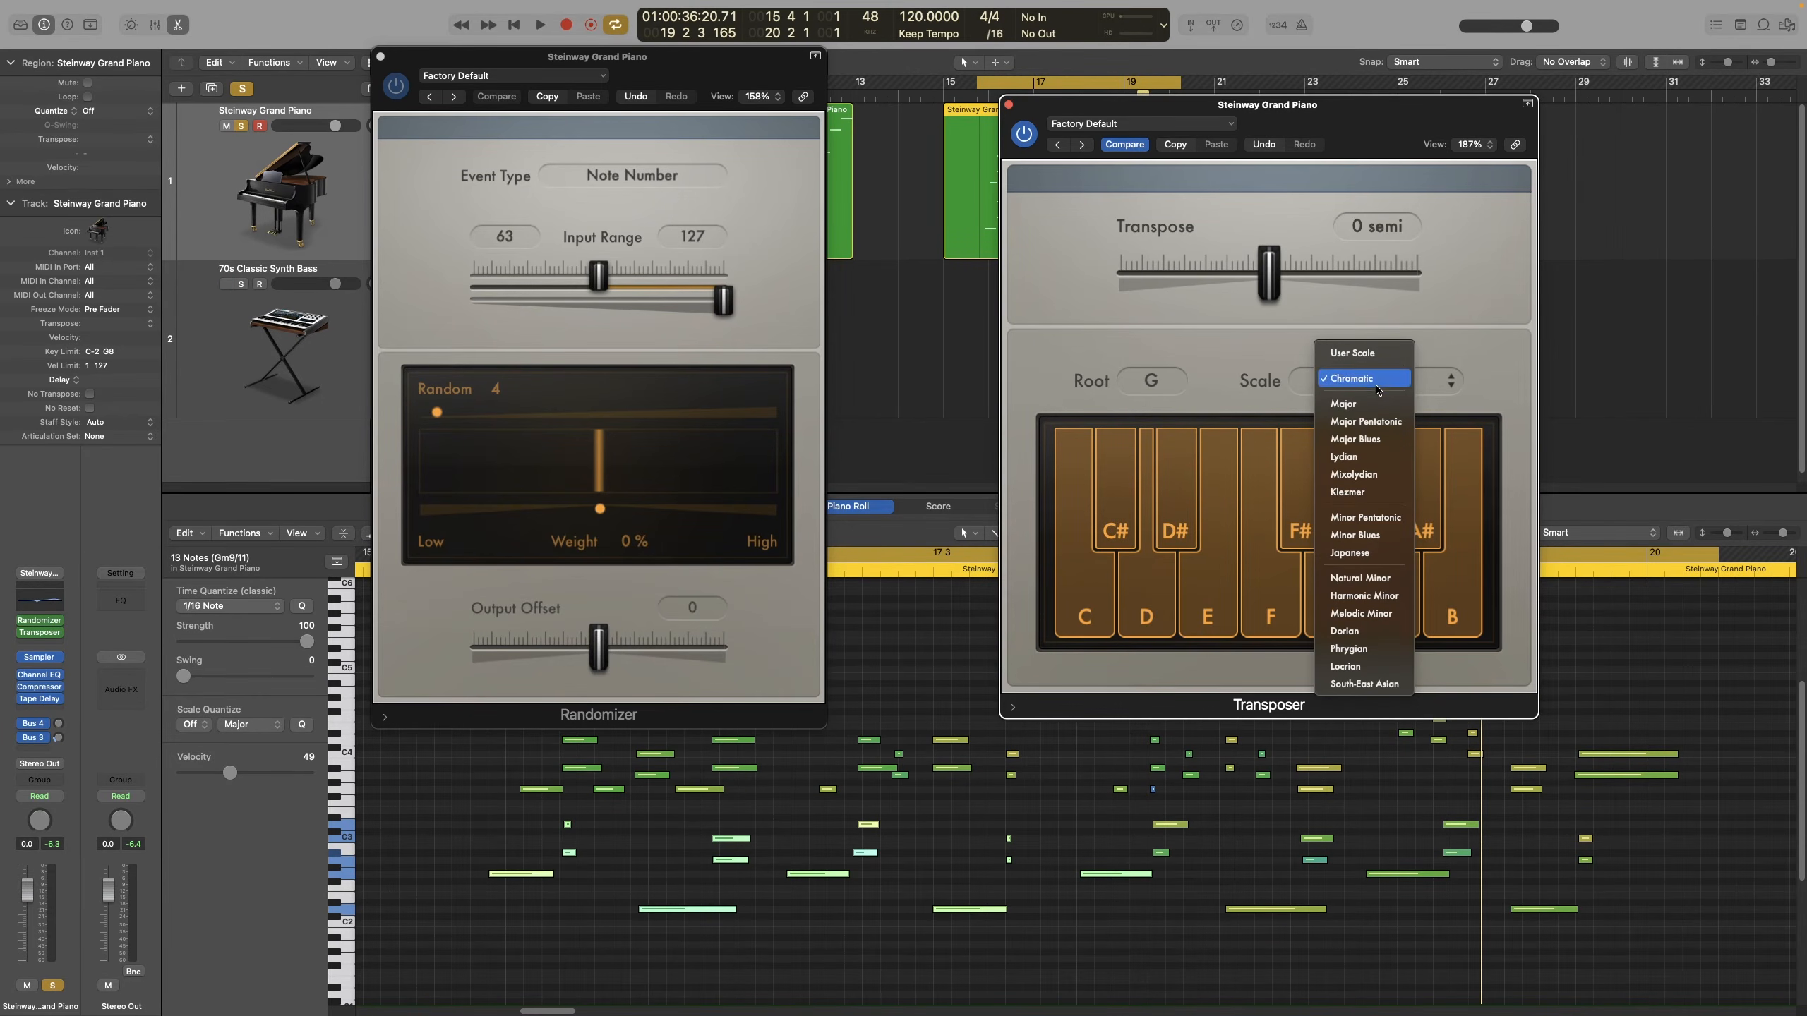
click(1365, 684)
key(space)
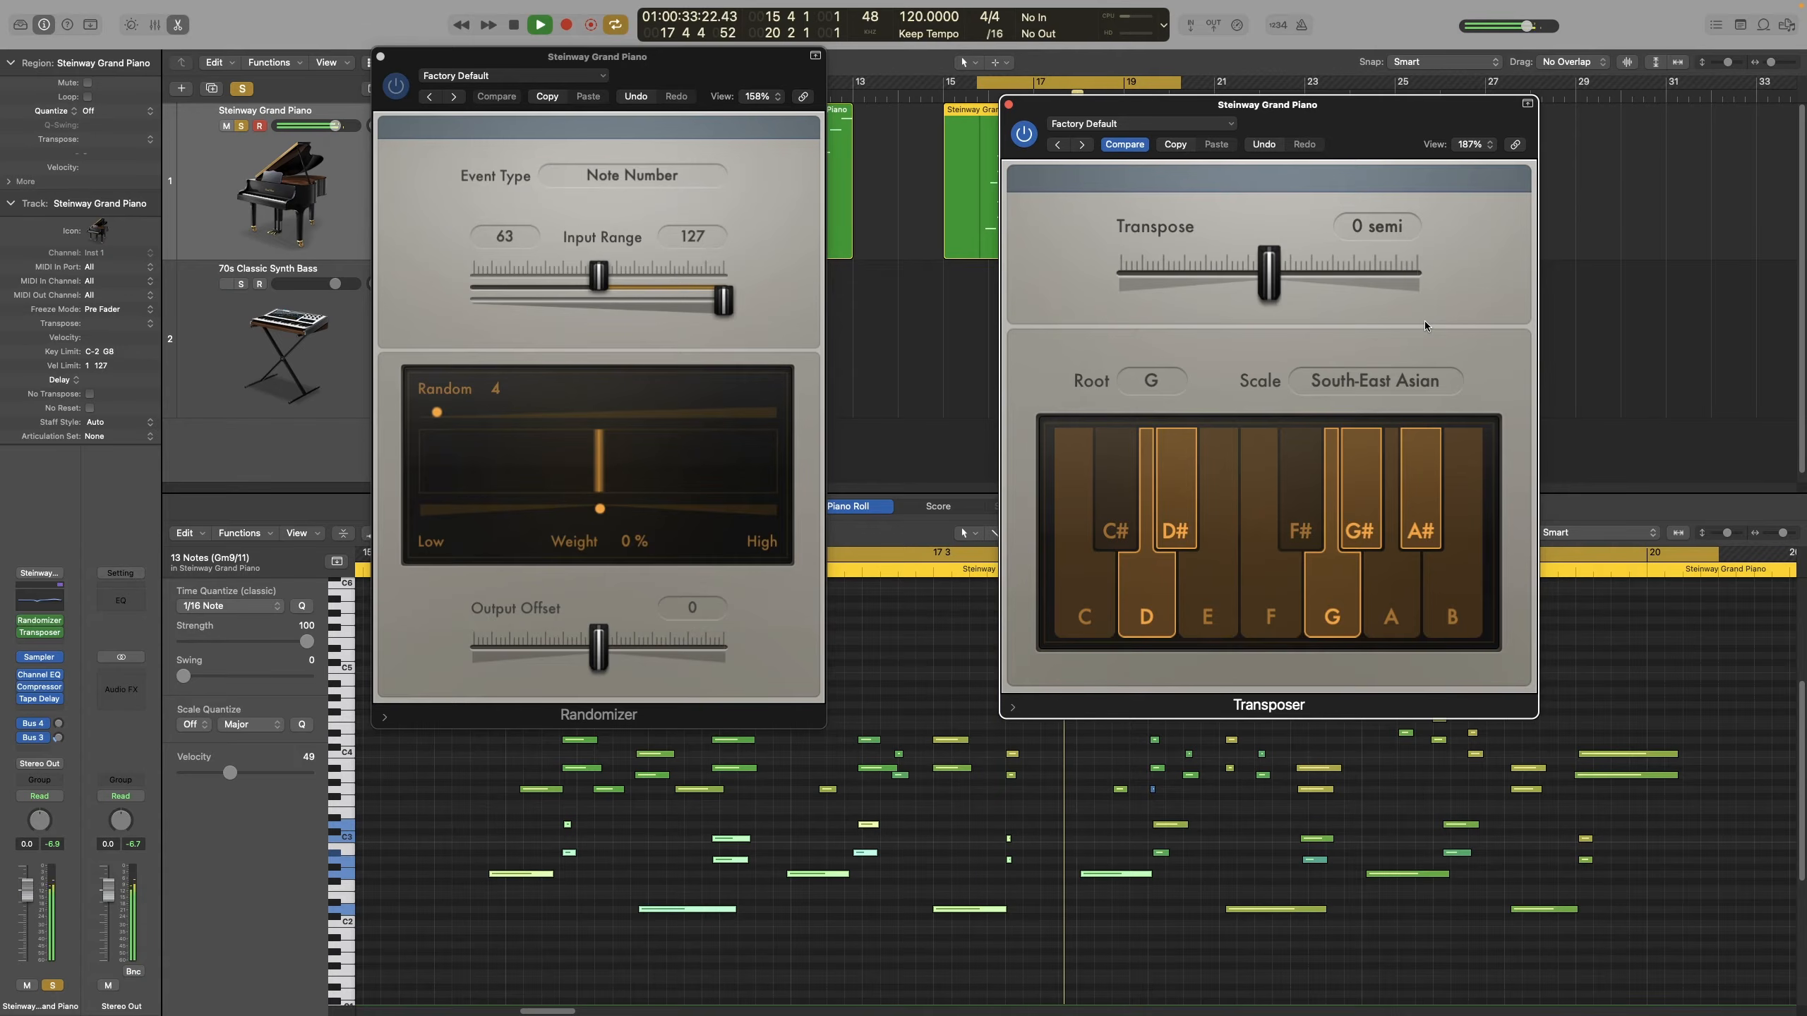
key(space)
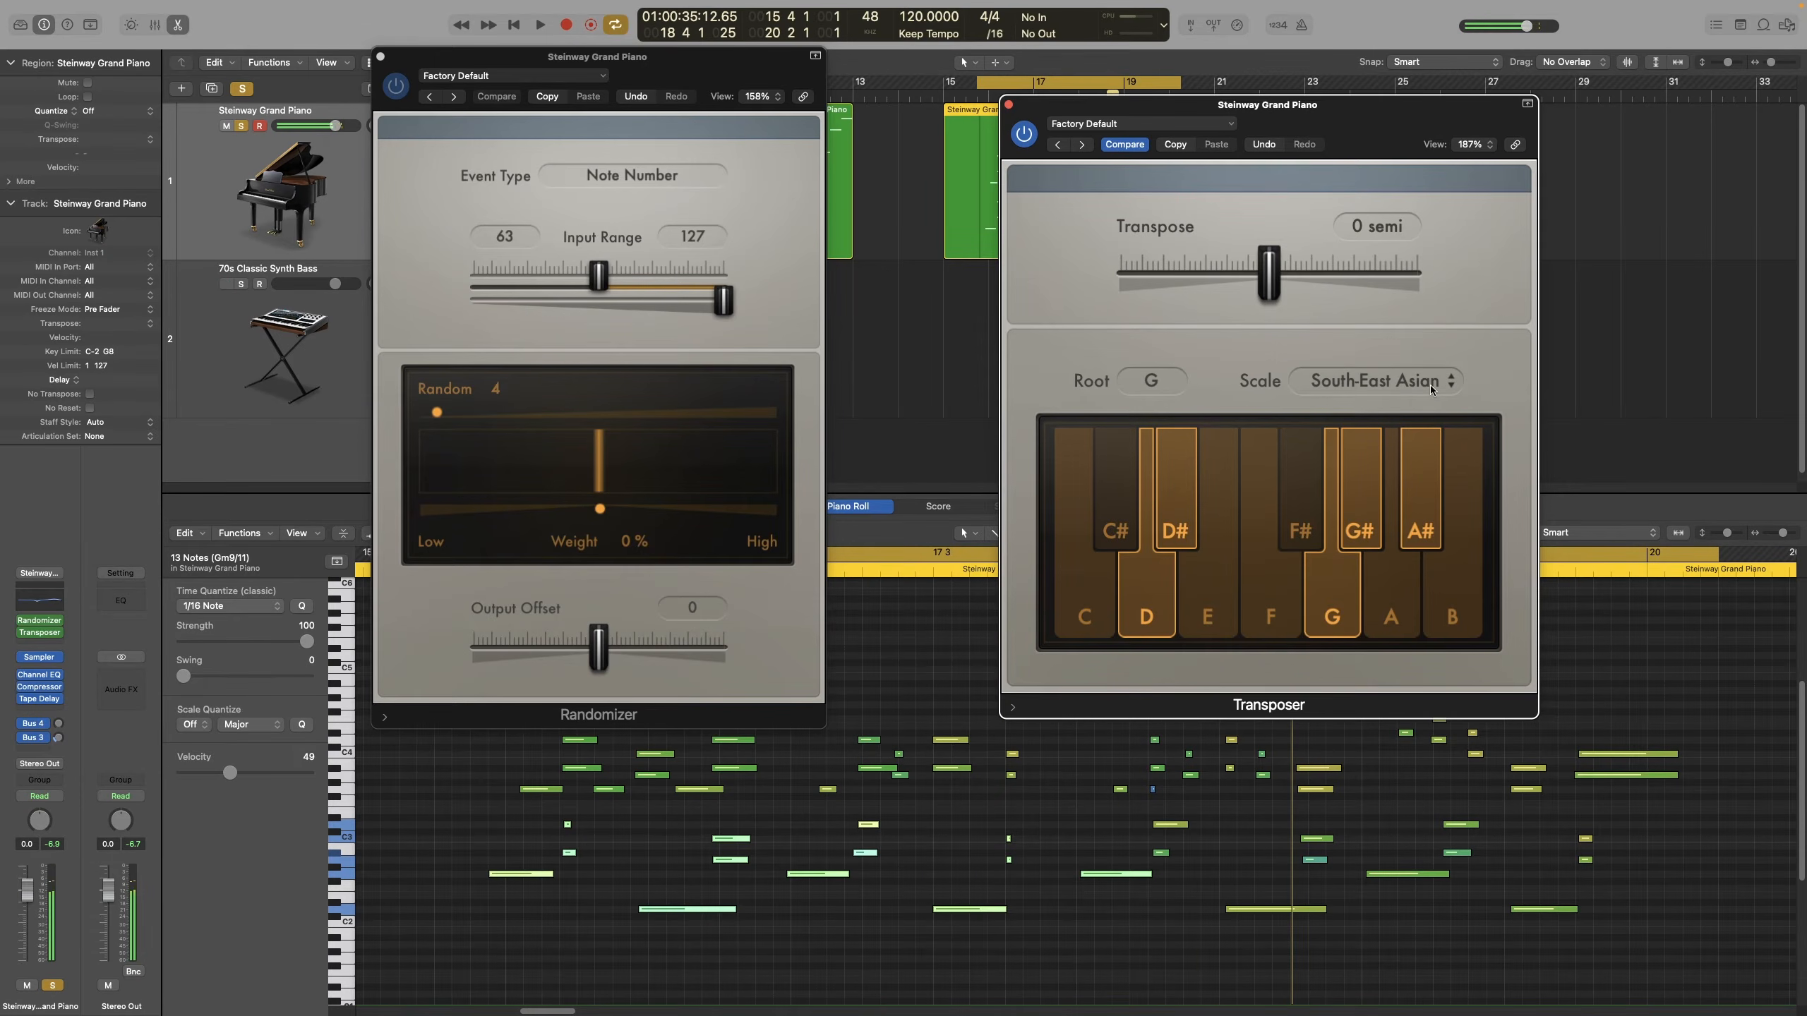
Change the Transposer's scale to Lydian and play the piano loop to compare the sound, stopping playback at the end
click(1430, 383)
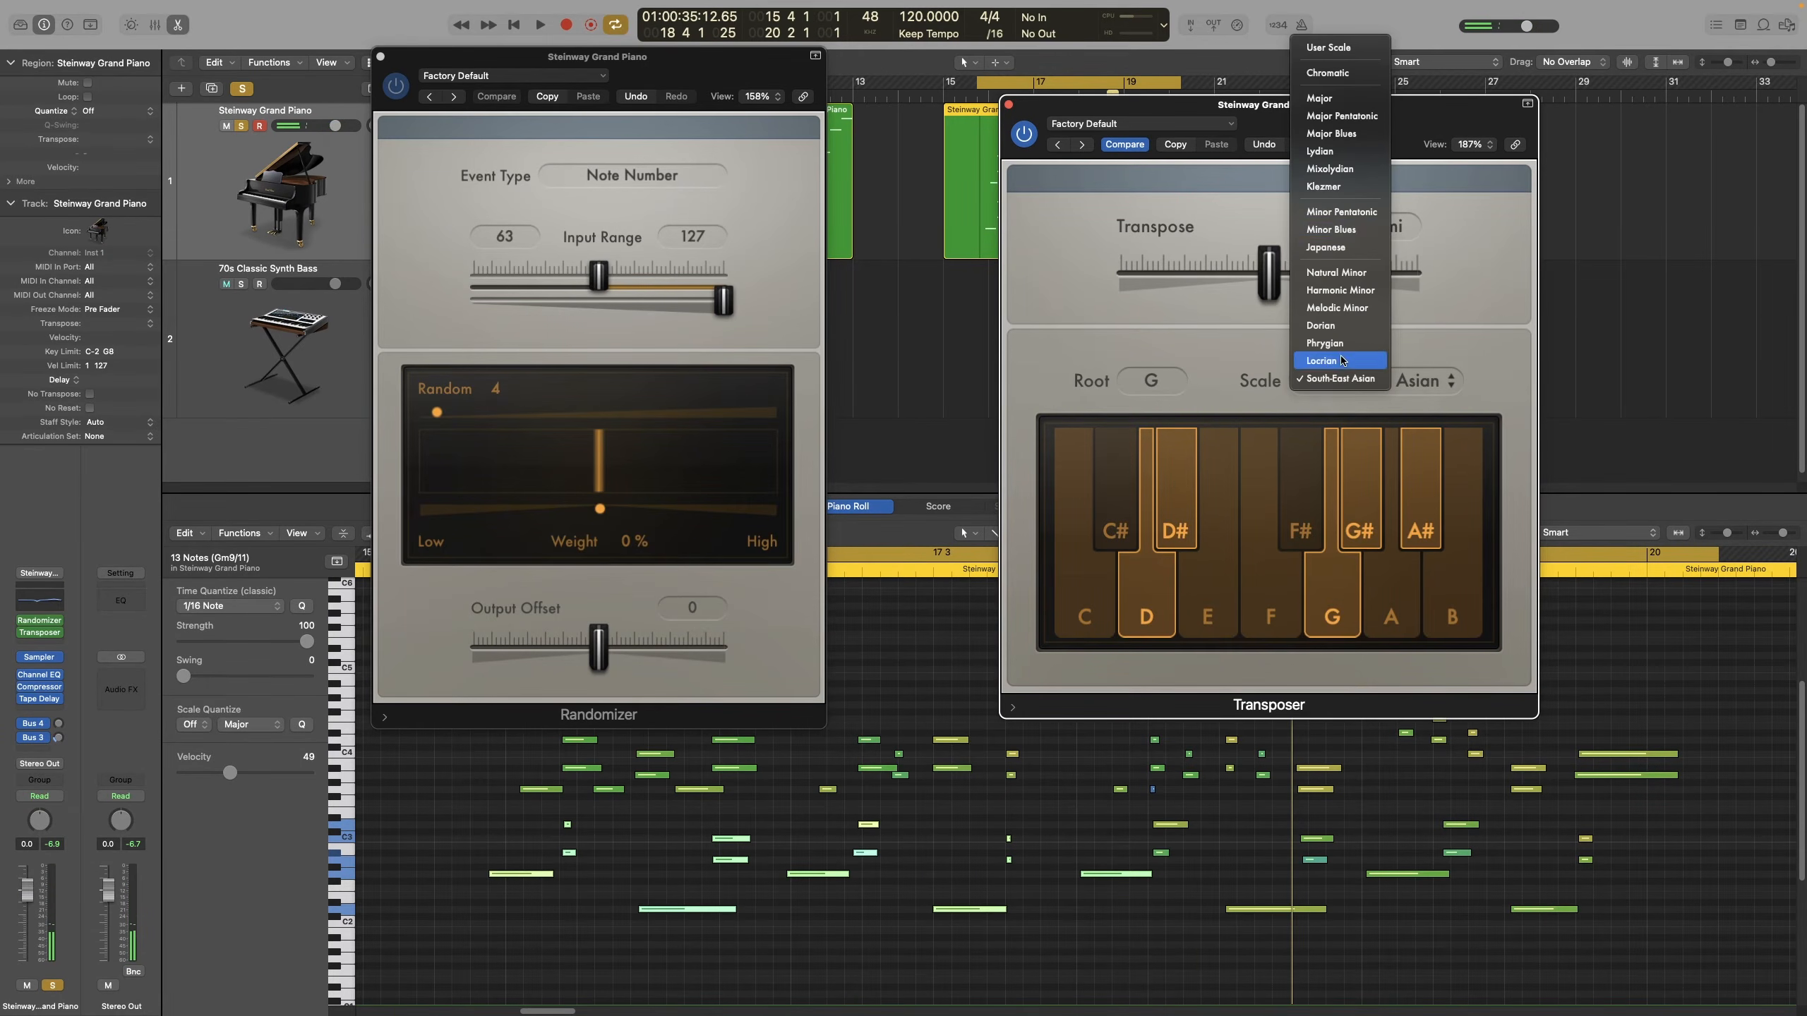
click(1321, 152)
key(space)
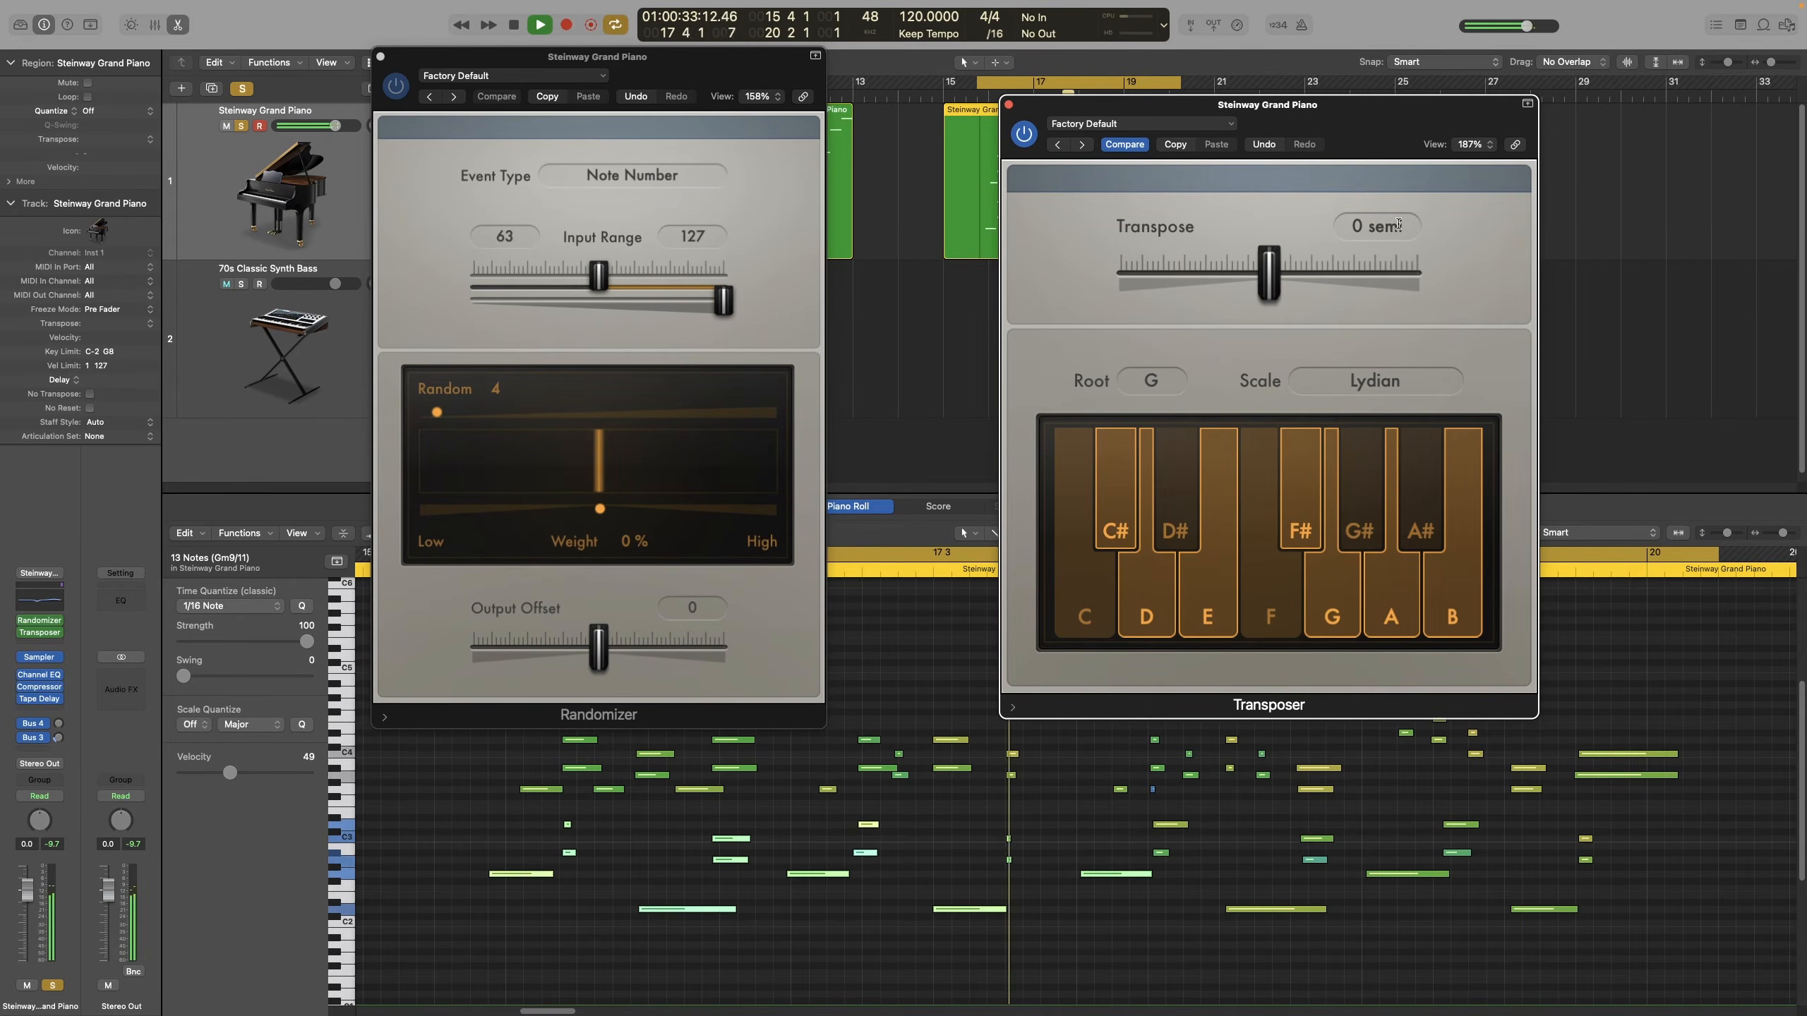
key(space)
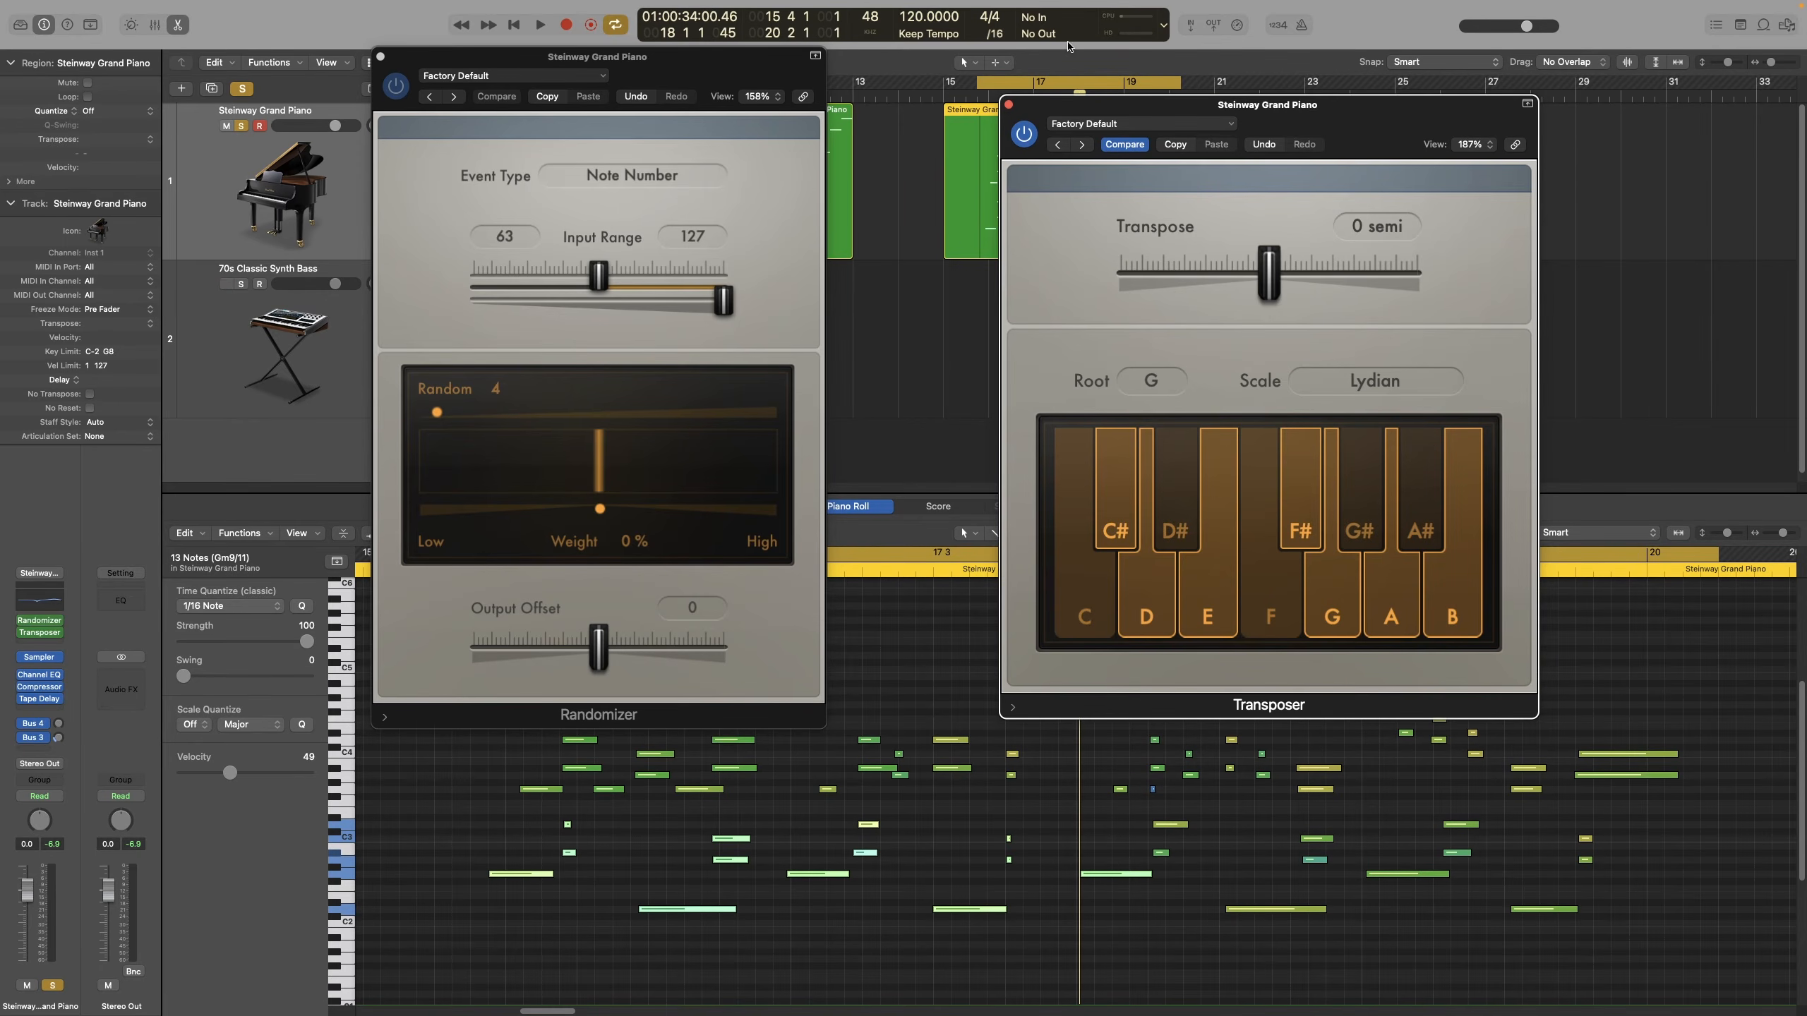
Close the Transposer and Randomizer windows, solo the synth bass region and set the cycle range to its length
click(1009, 105)
click(381, 57)
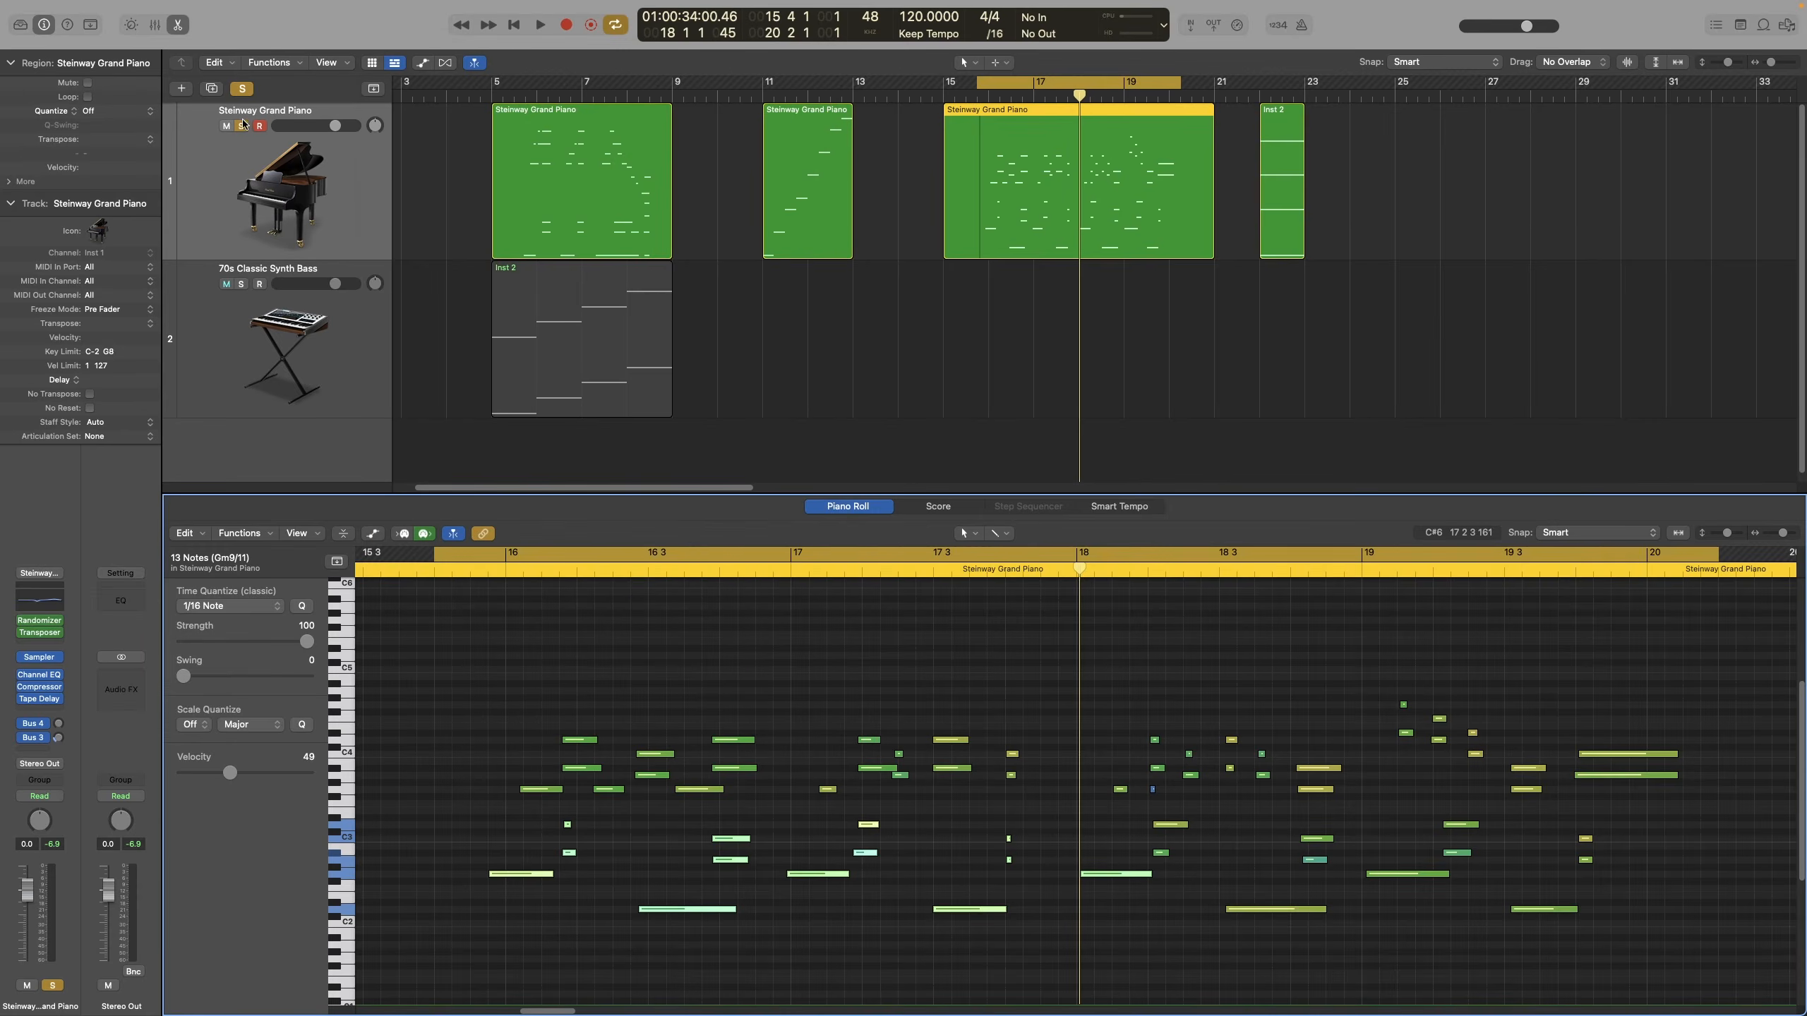
click(616, 353)
key(s)
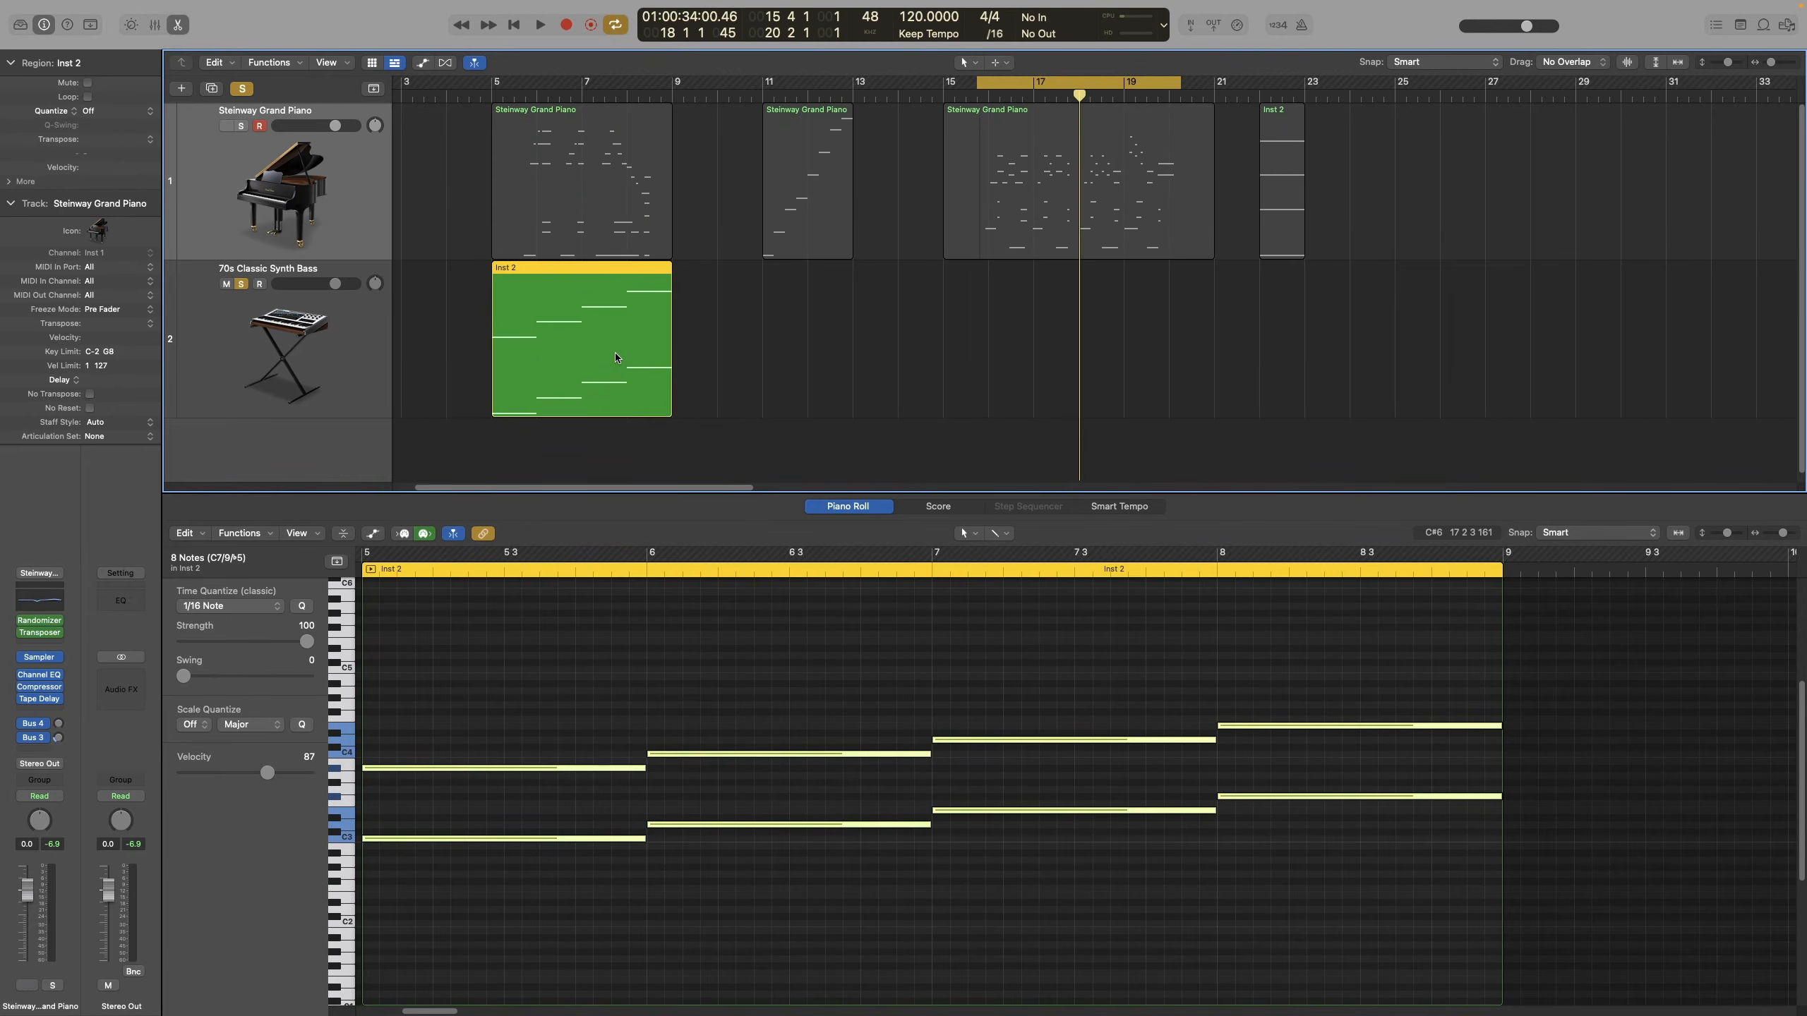
key(u)
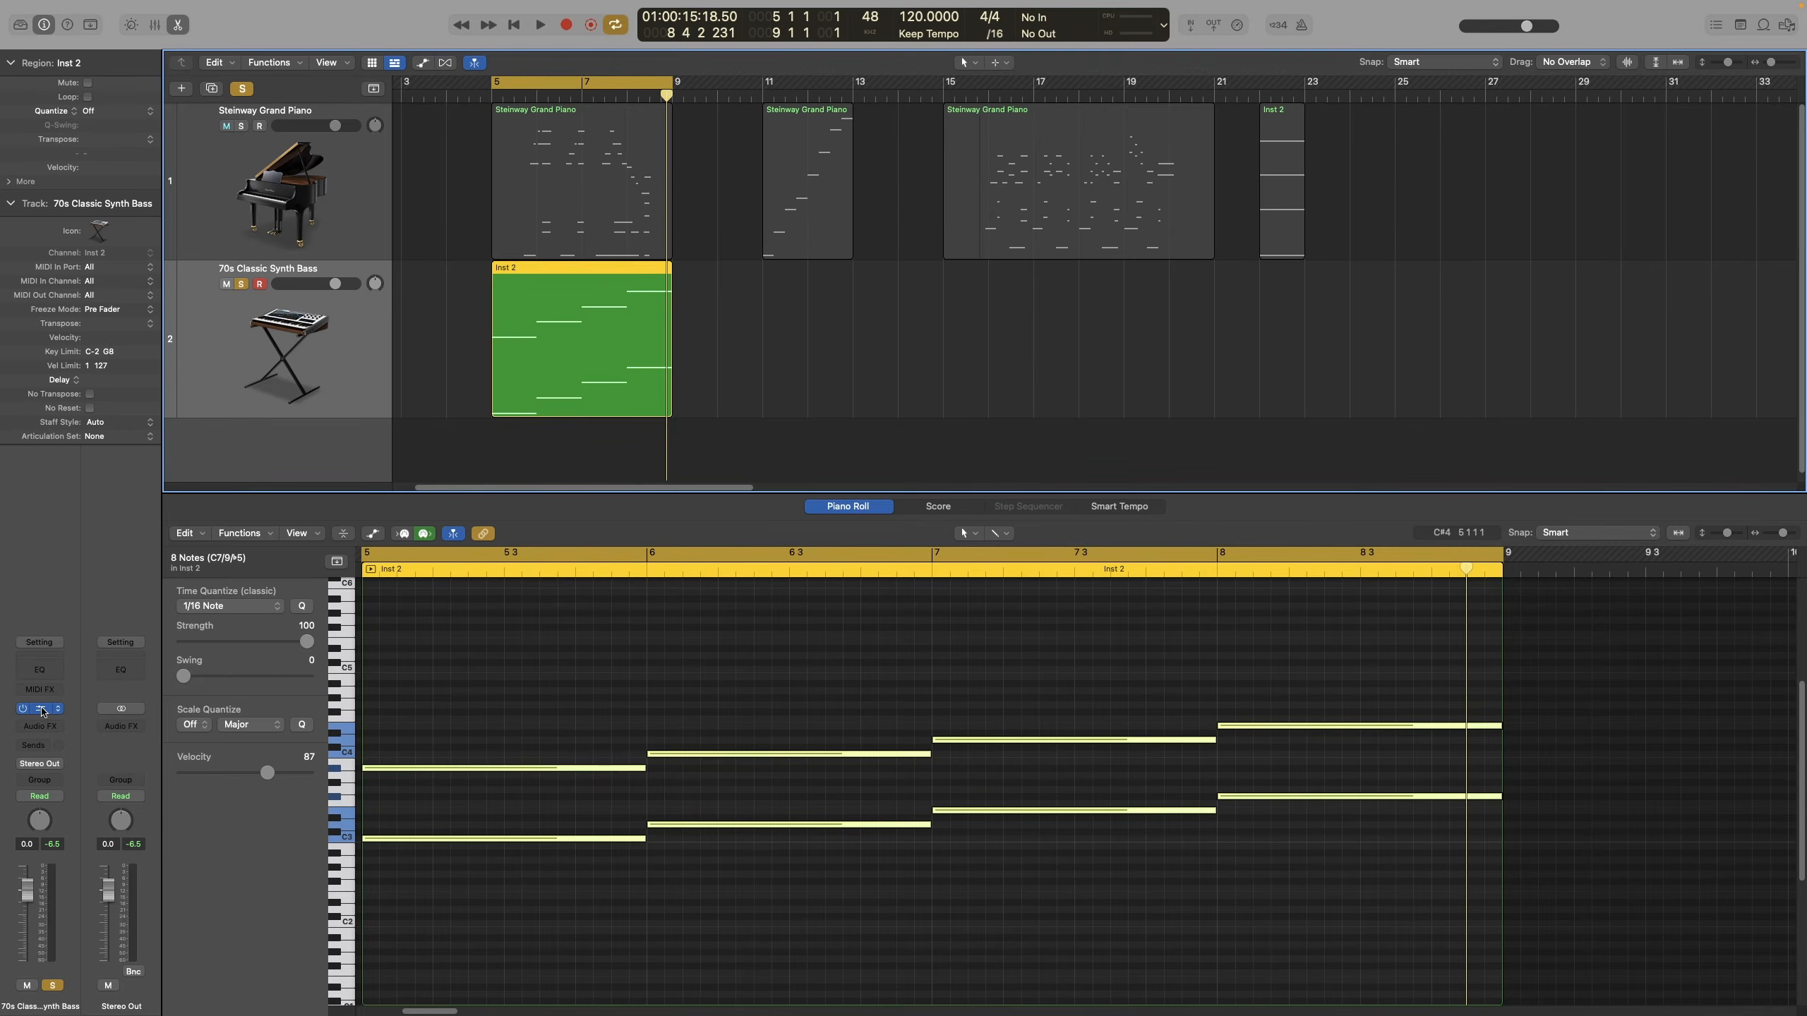
Open the Alchemy instrument on the synth bass track in Simple view and place its window clear of the track headers
click(41, 708)
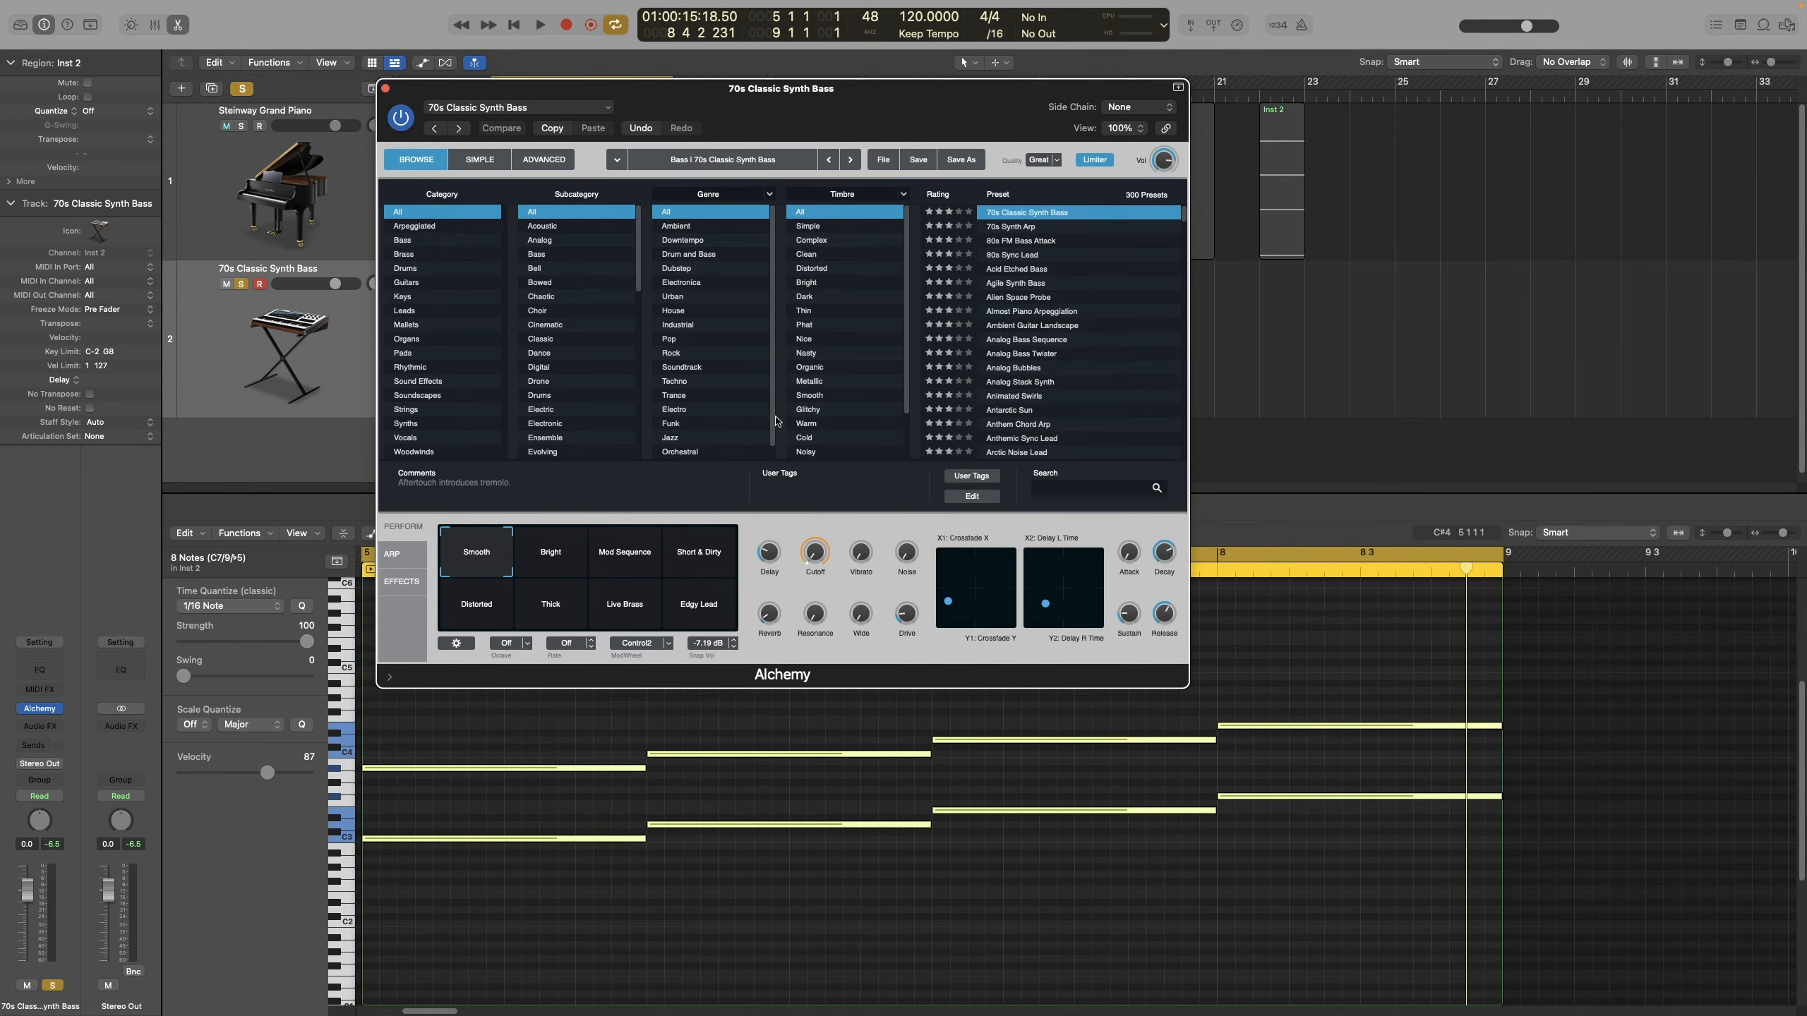
click(476, 159)
drag(541, 88, 791, 83)
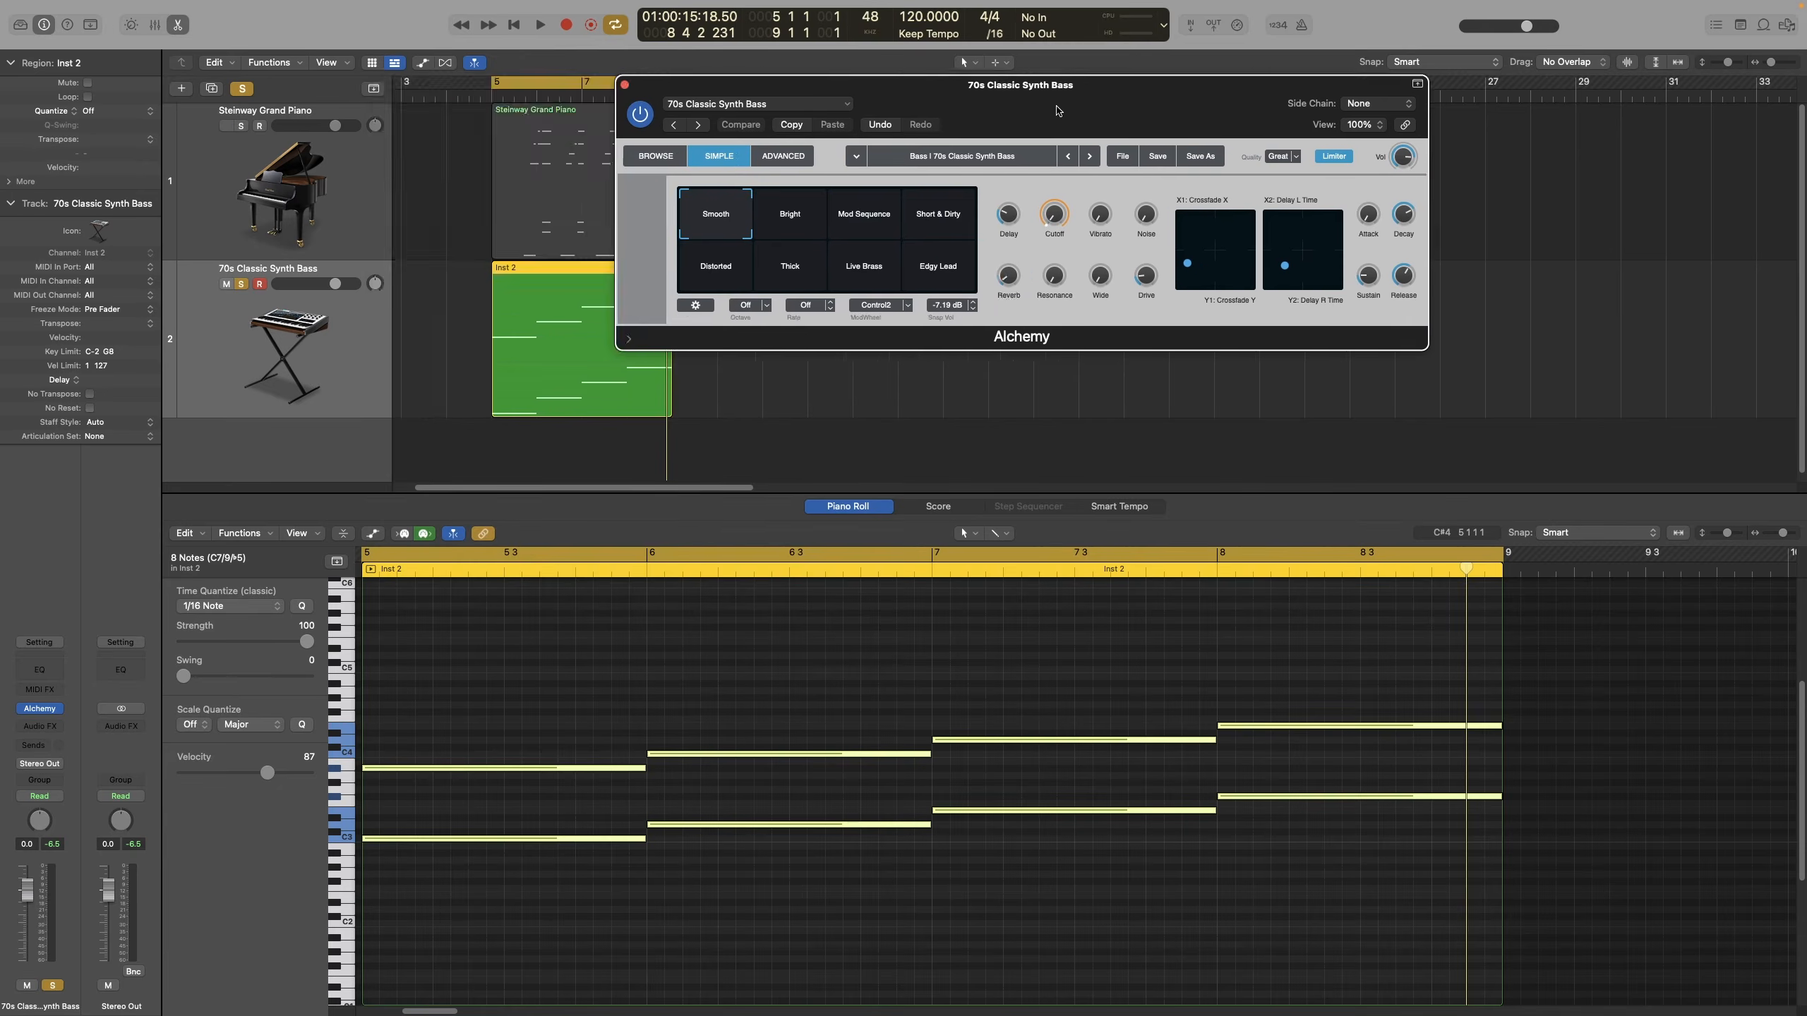
Play the synth bass loop while raising Alchemy's Cutoff, stop playback and turn the Cutoff back down
key(space)
mouse_move(1062, 225)
drag(1062, 225, 1065, 206)
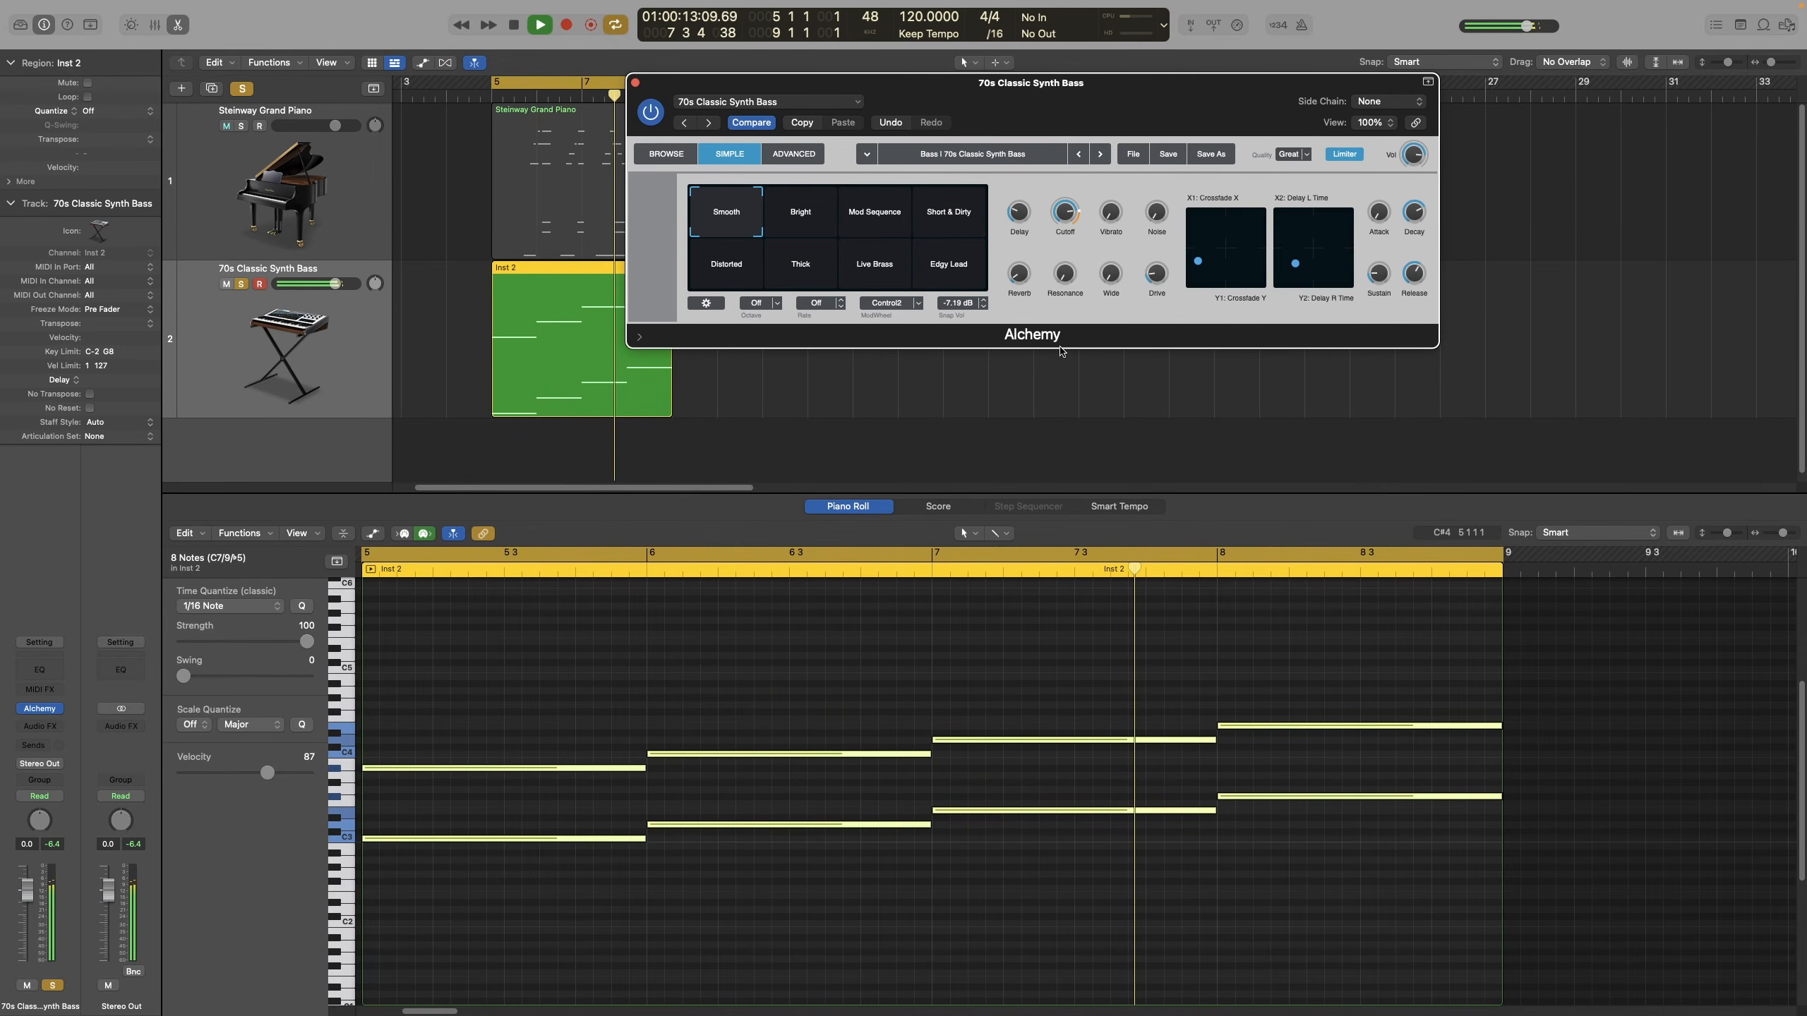
key(space)
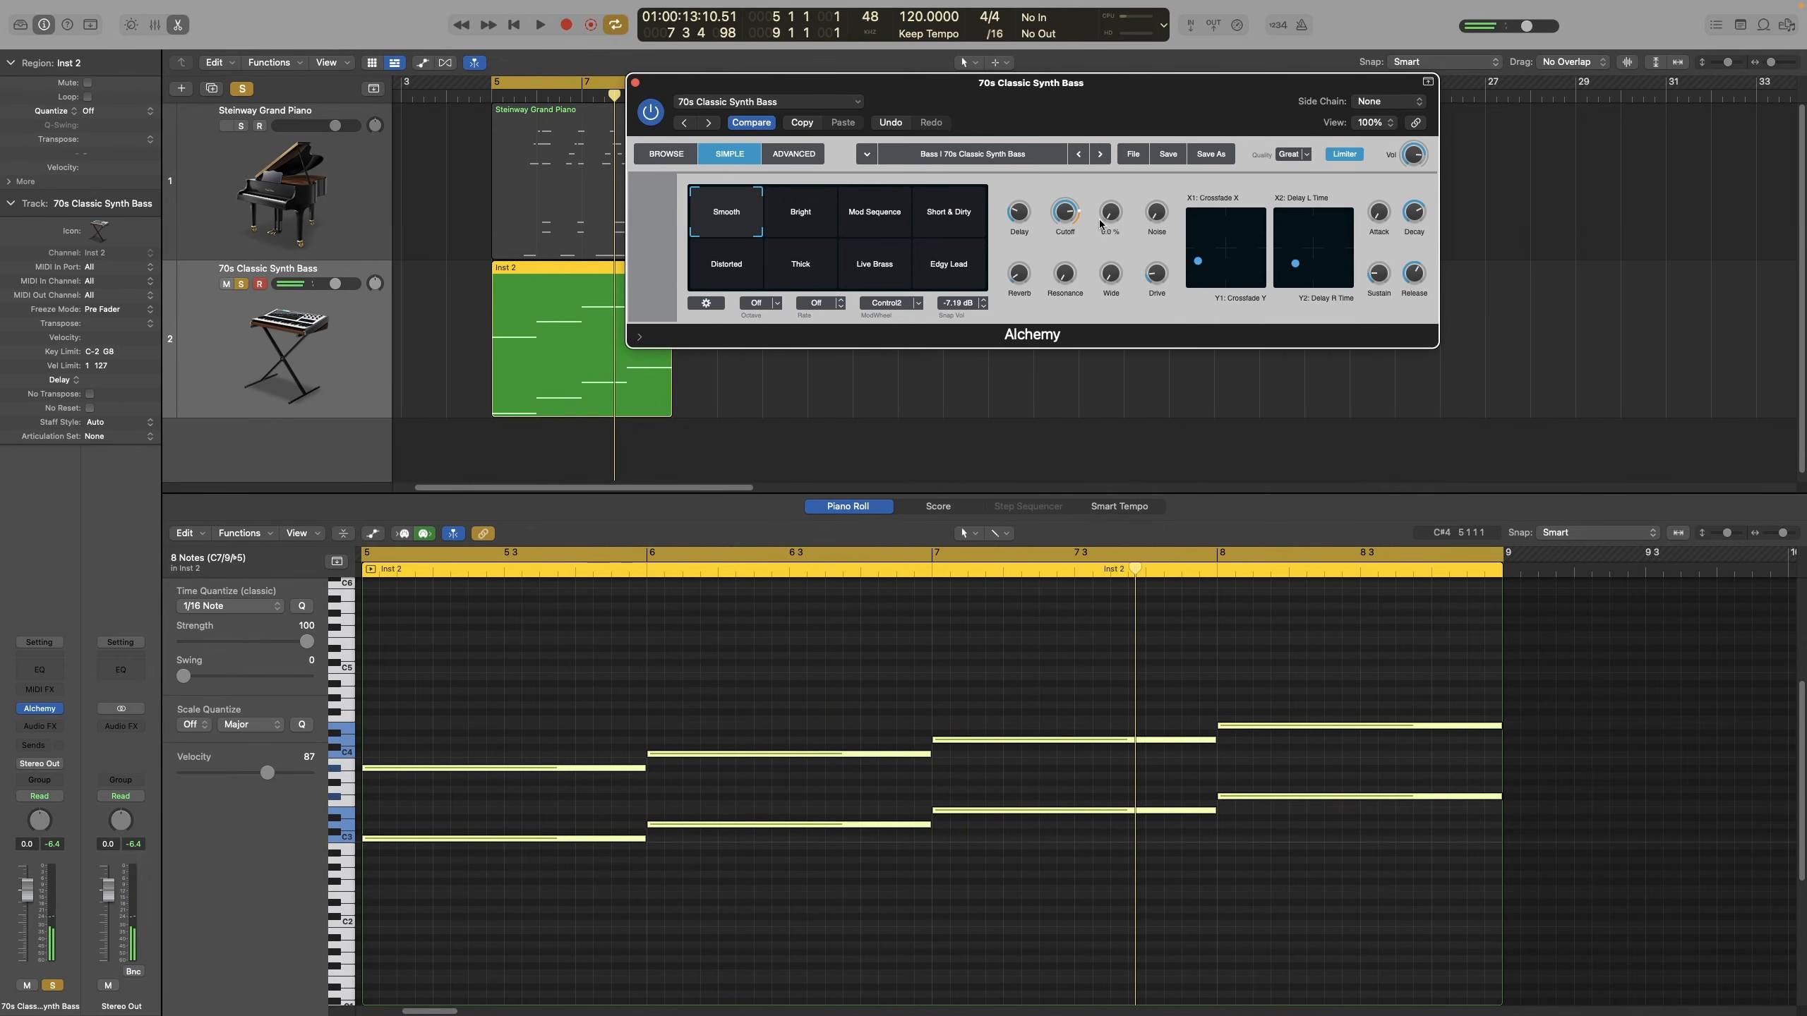
drag(1068, 215, 1048, 371)
Insert Randomizer and Modulator MIDI plug-ins on the synth bass track, with the Modulator ahead of the Randomizer
click(39, 726)
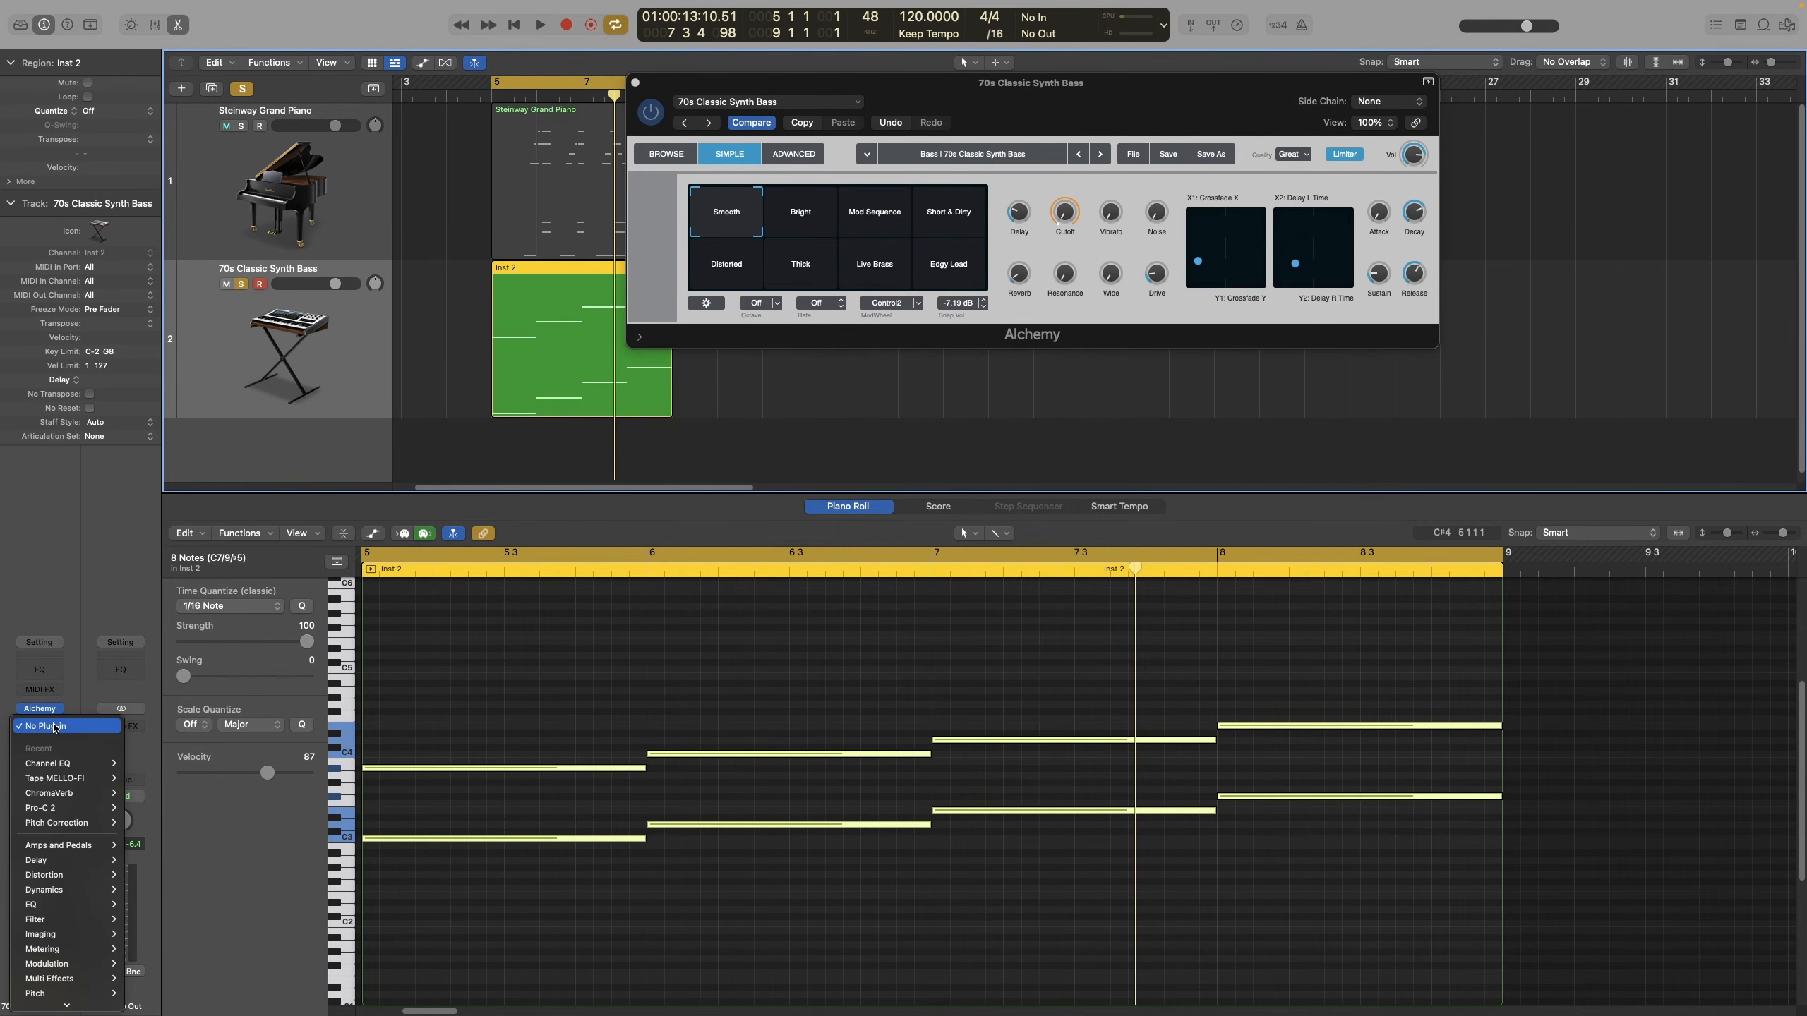
click(96, 643)
click(39, 689)
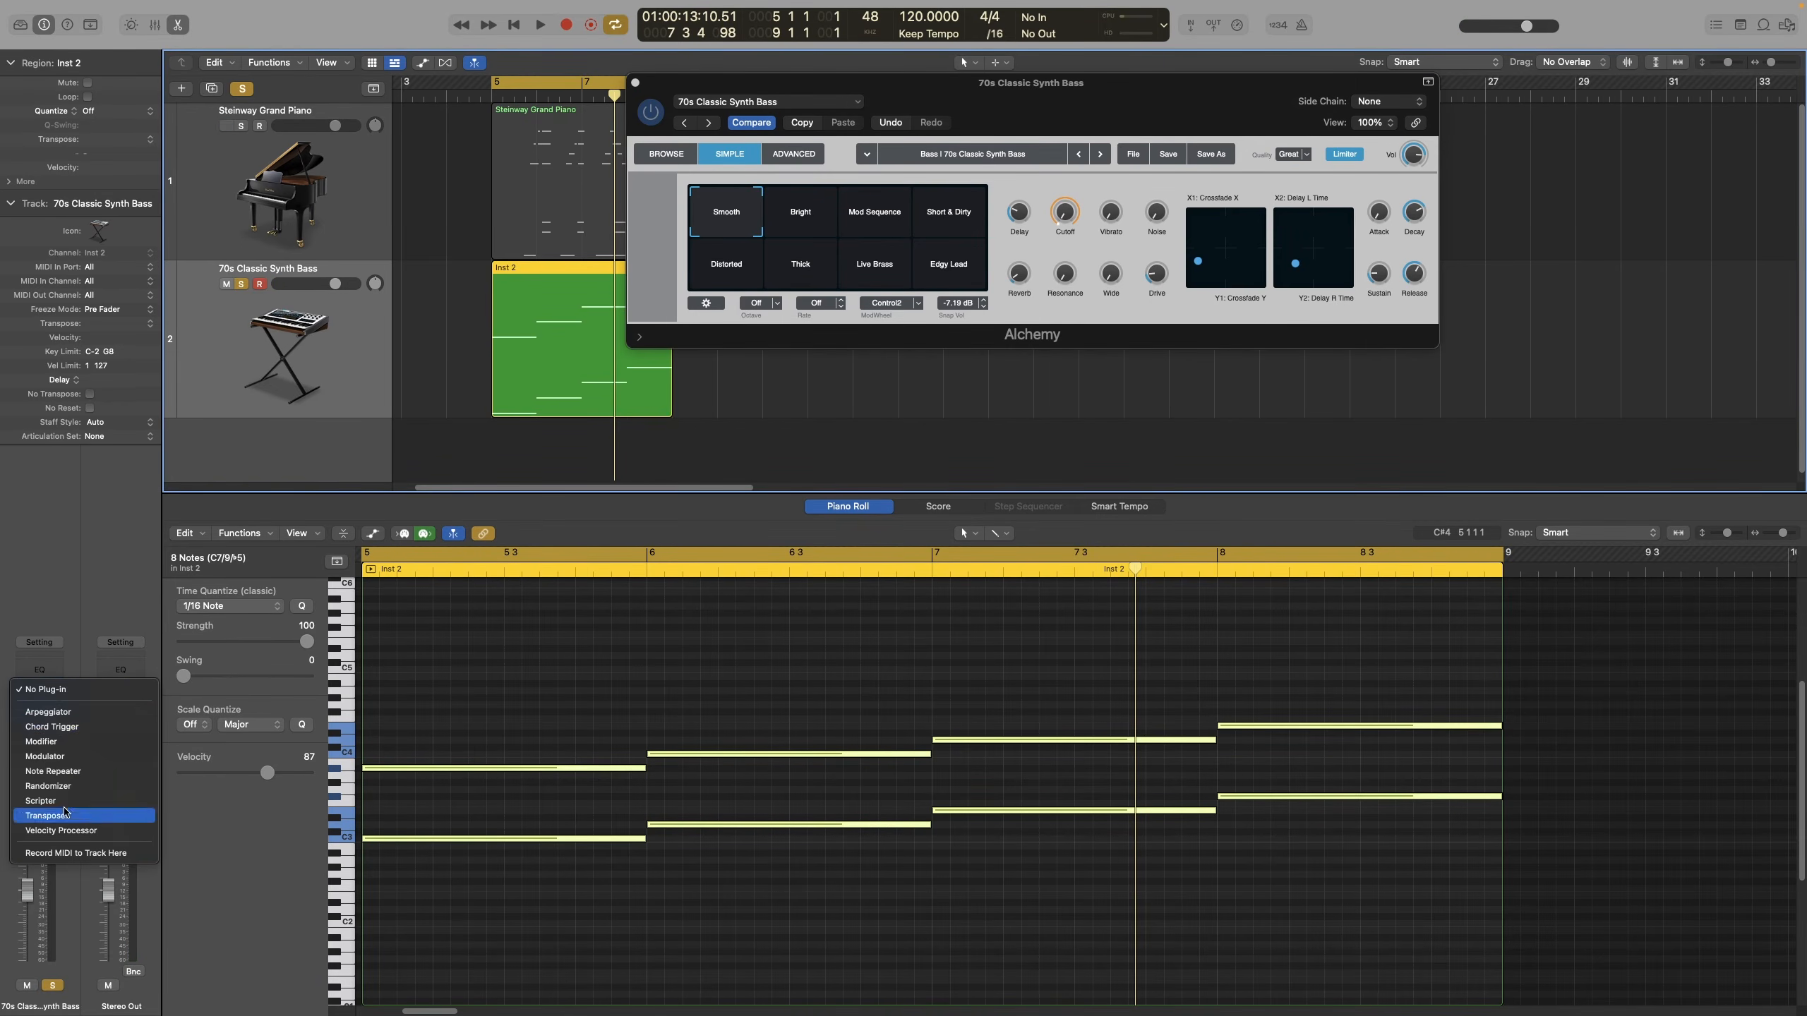
click(68, 786)
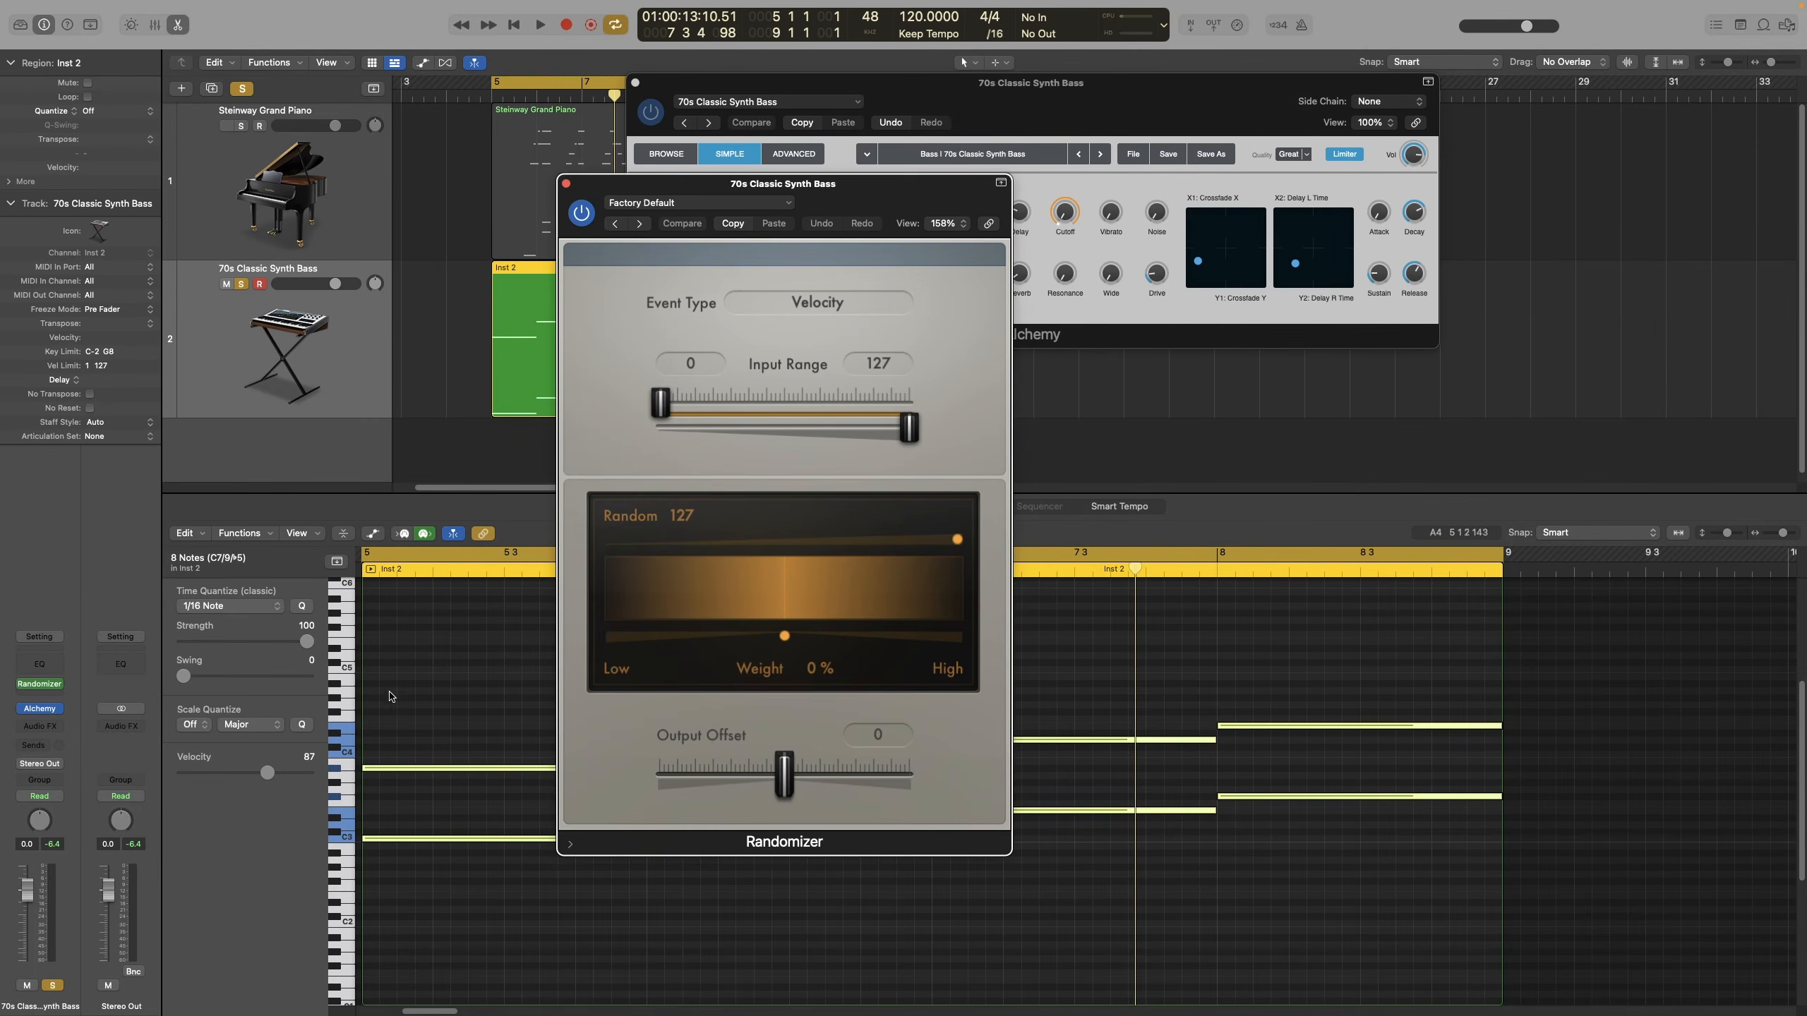
click(43, 689)
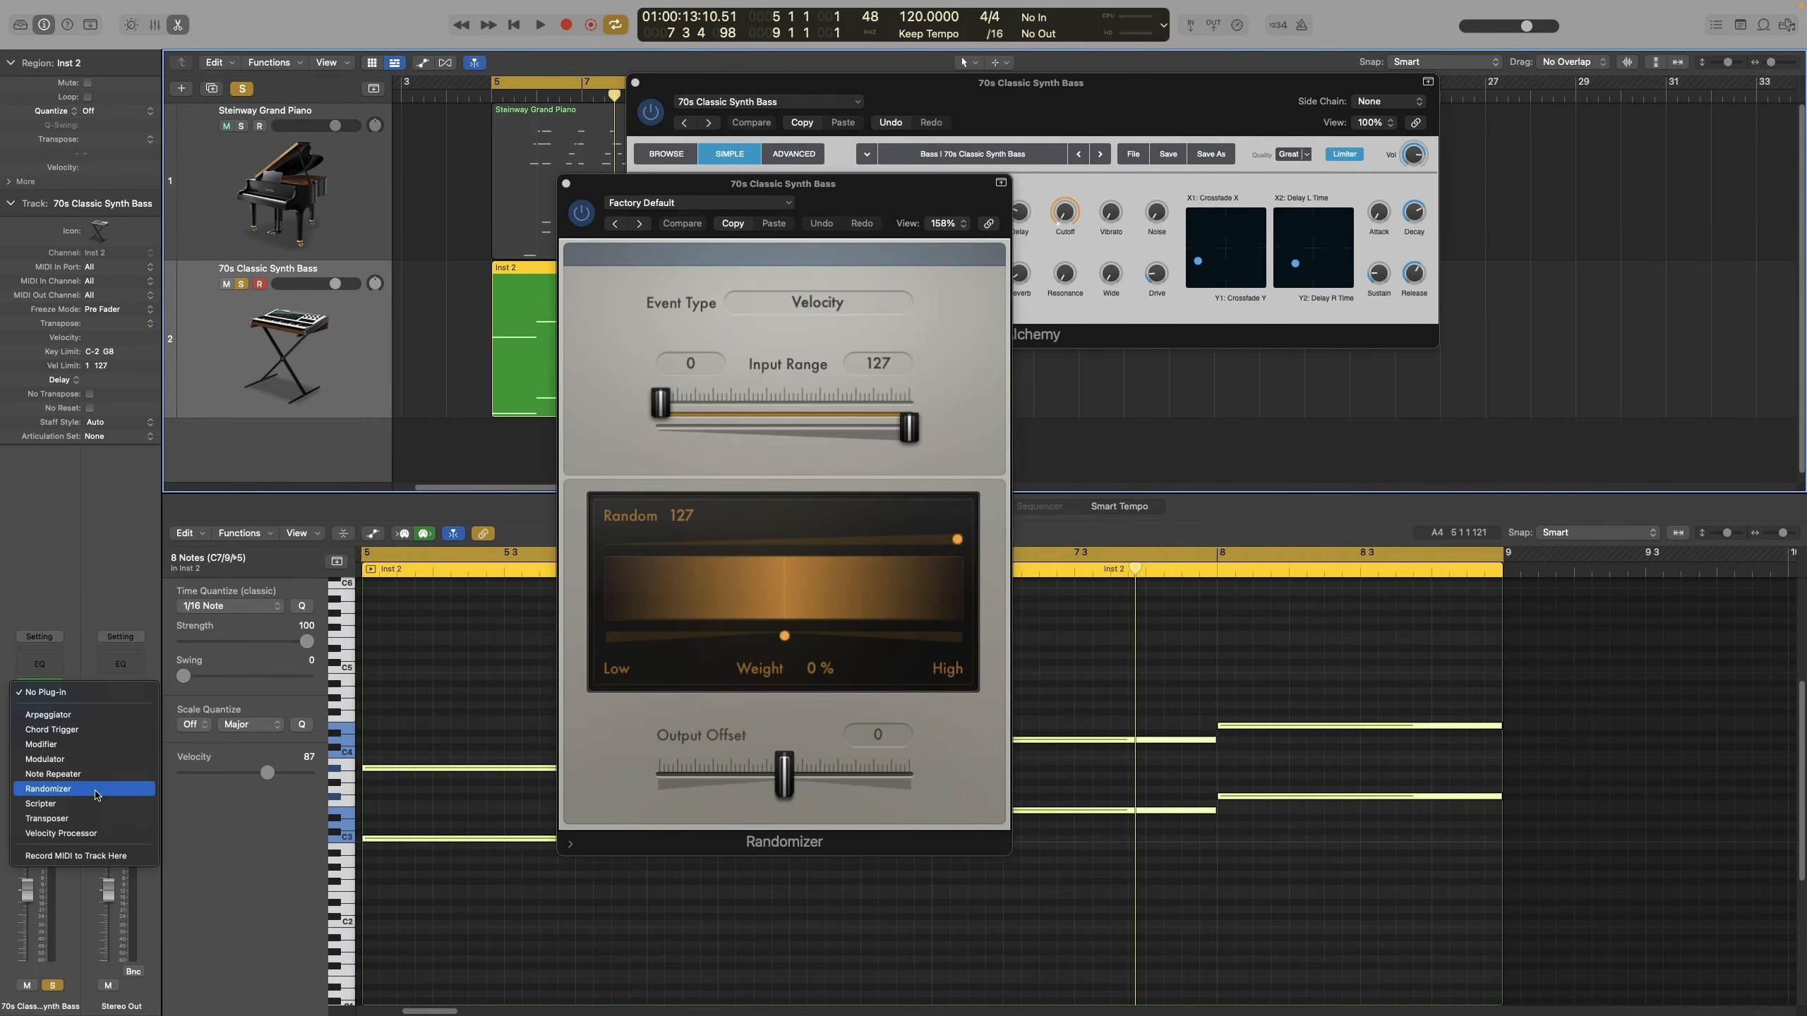
click(105, 765)
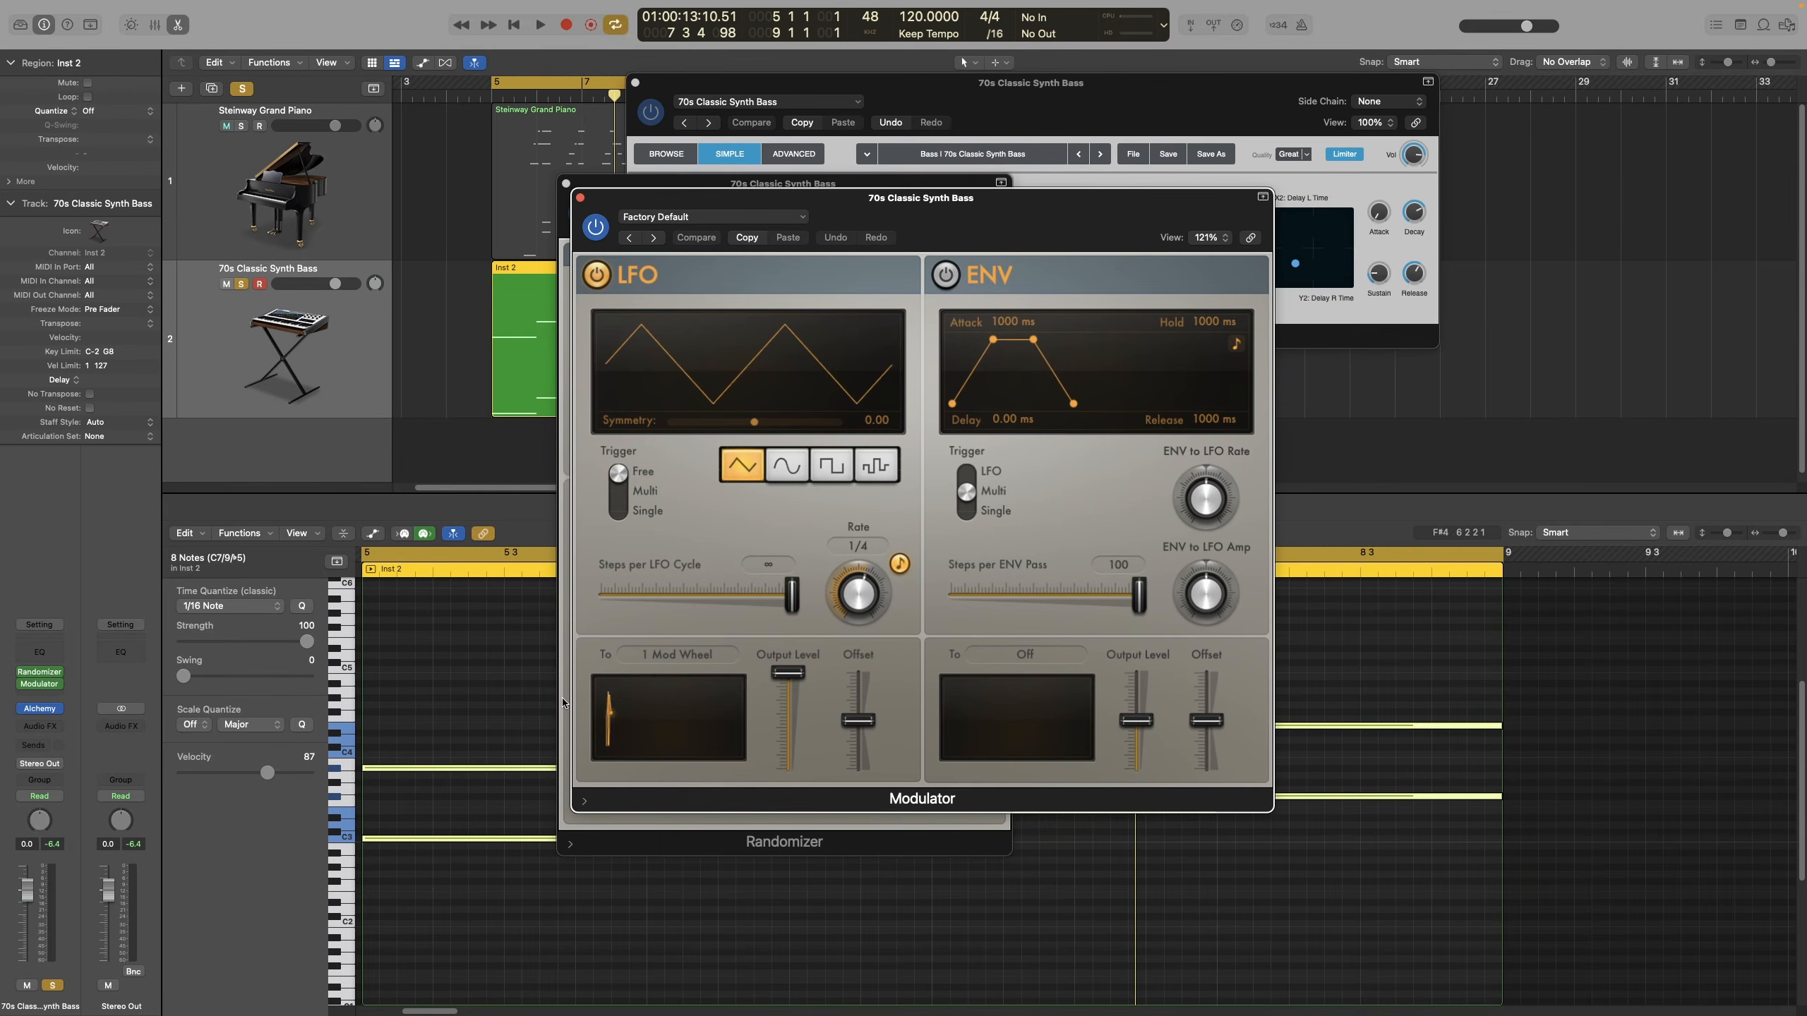
drag(41, 689, 40, 669)
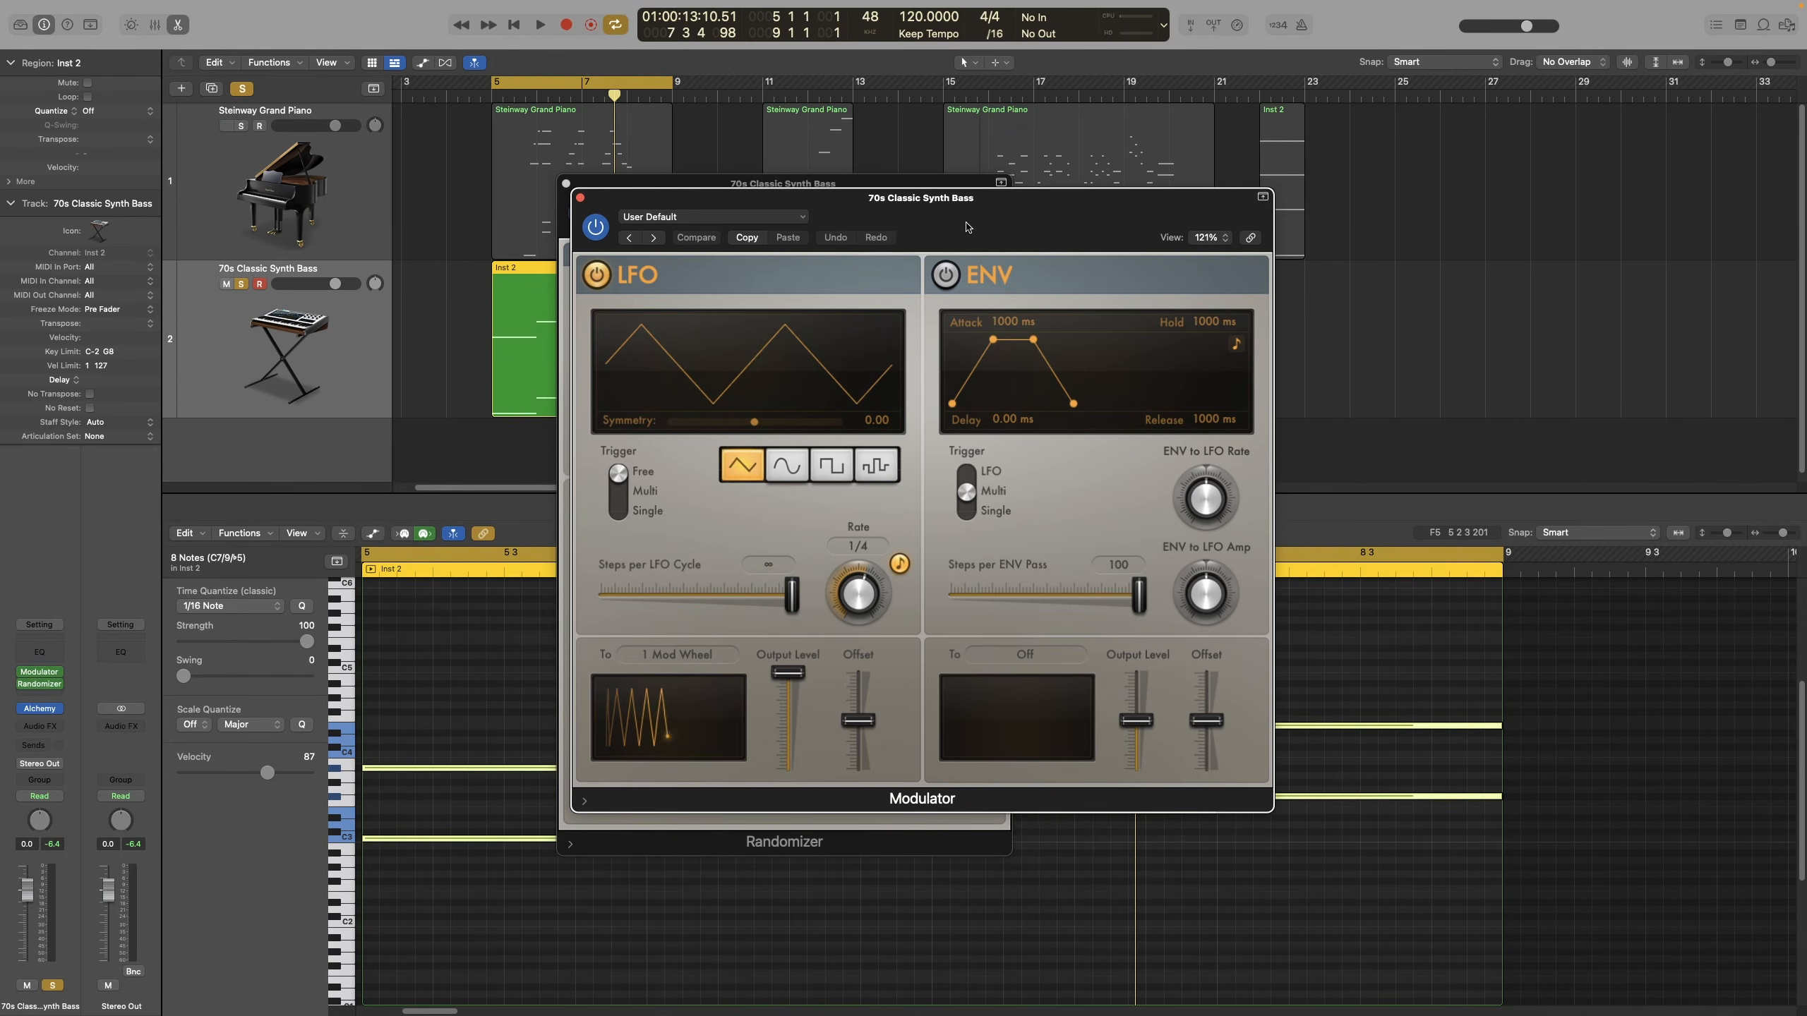
Spread out the Modulator, Randomizer and Alchemy windows and set the Randomizer's event type to 1 Mod Wheel
drag(971, 227, 1406, 338)
drag(781, 196, 309, 77)
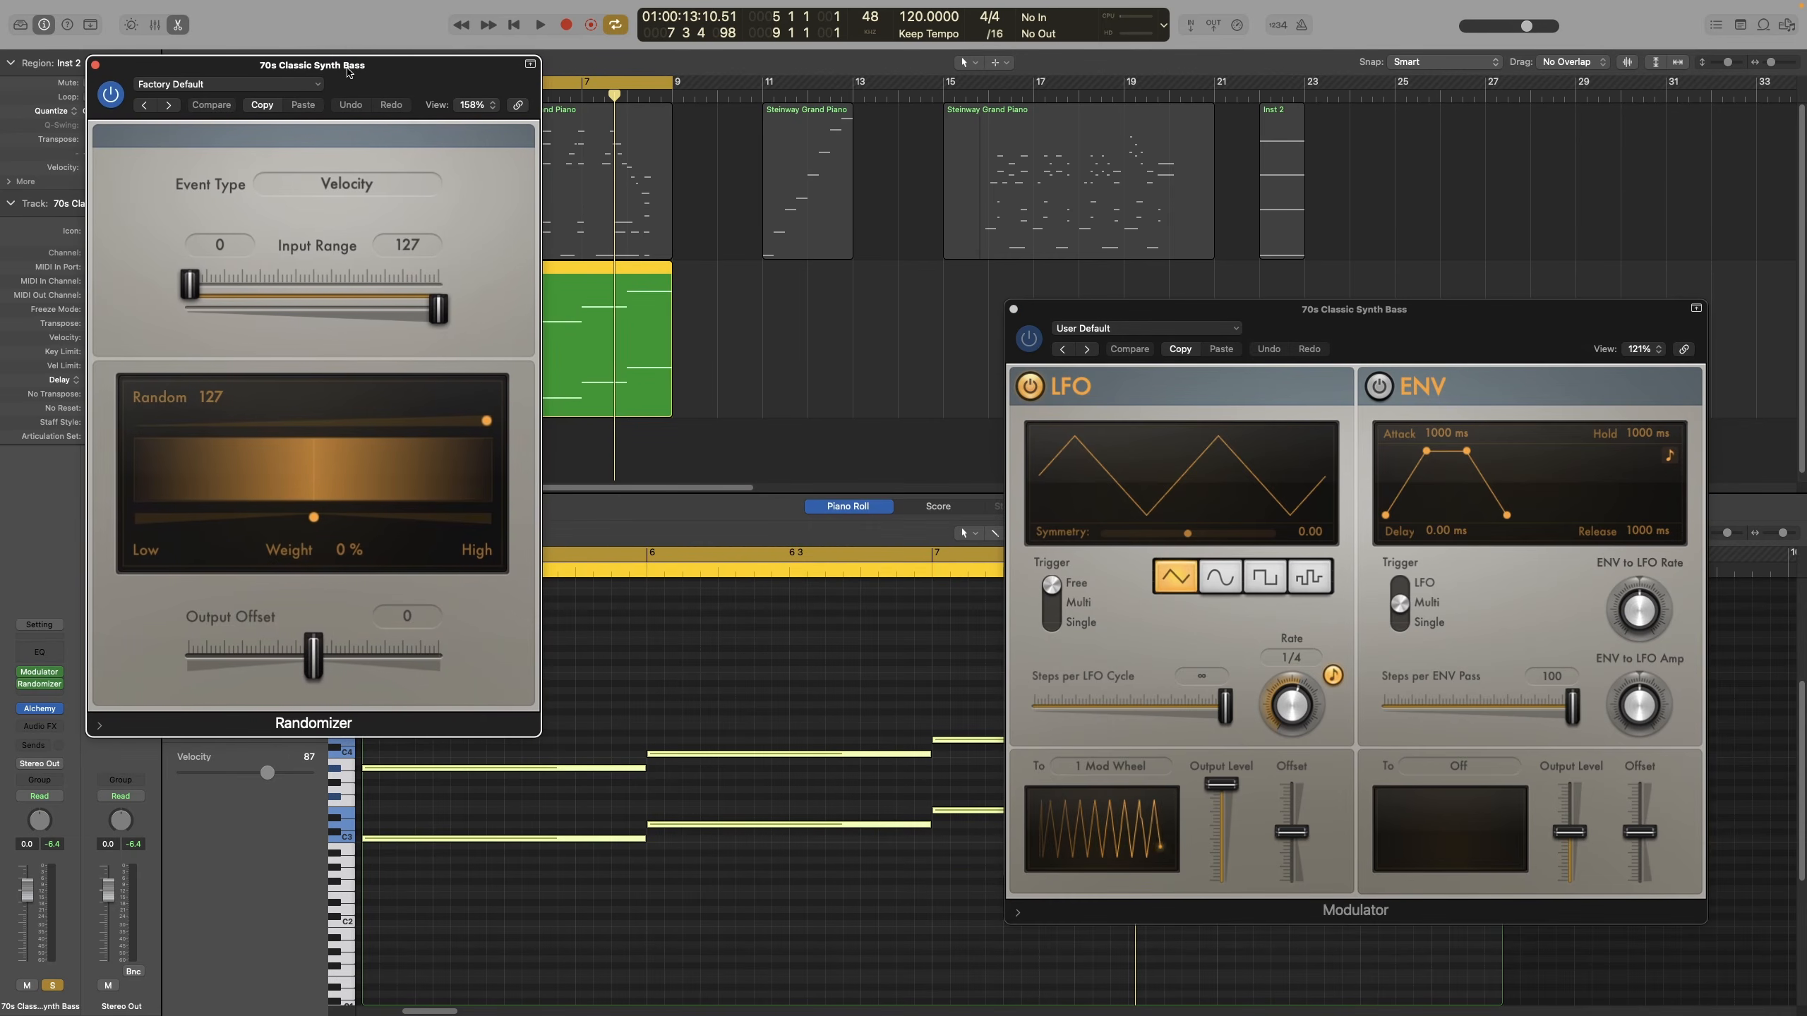
drag(891, 99, 987, 87)
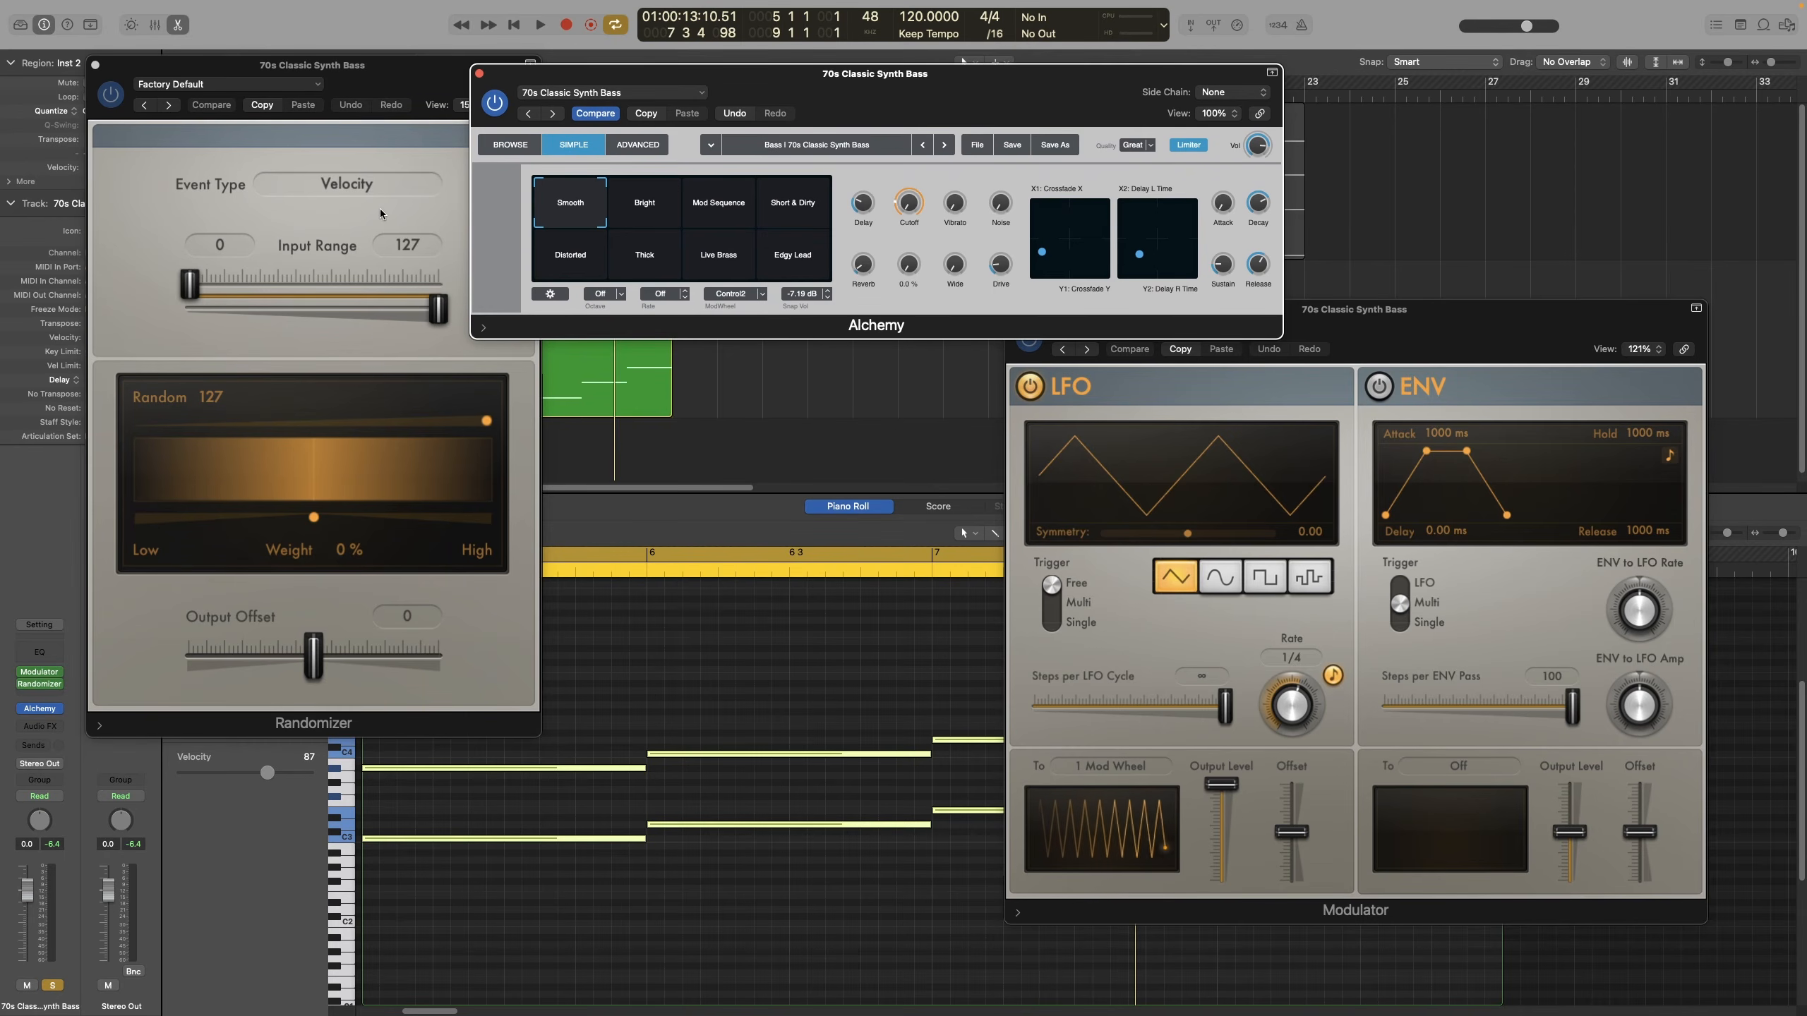
click(284, 181)
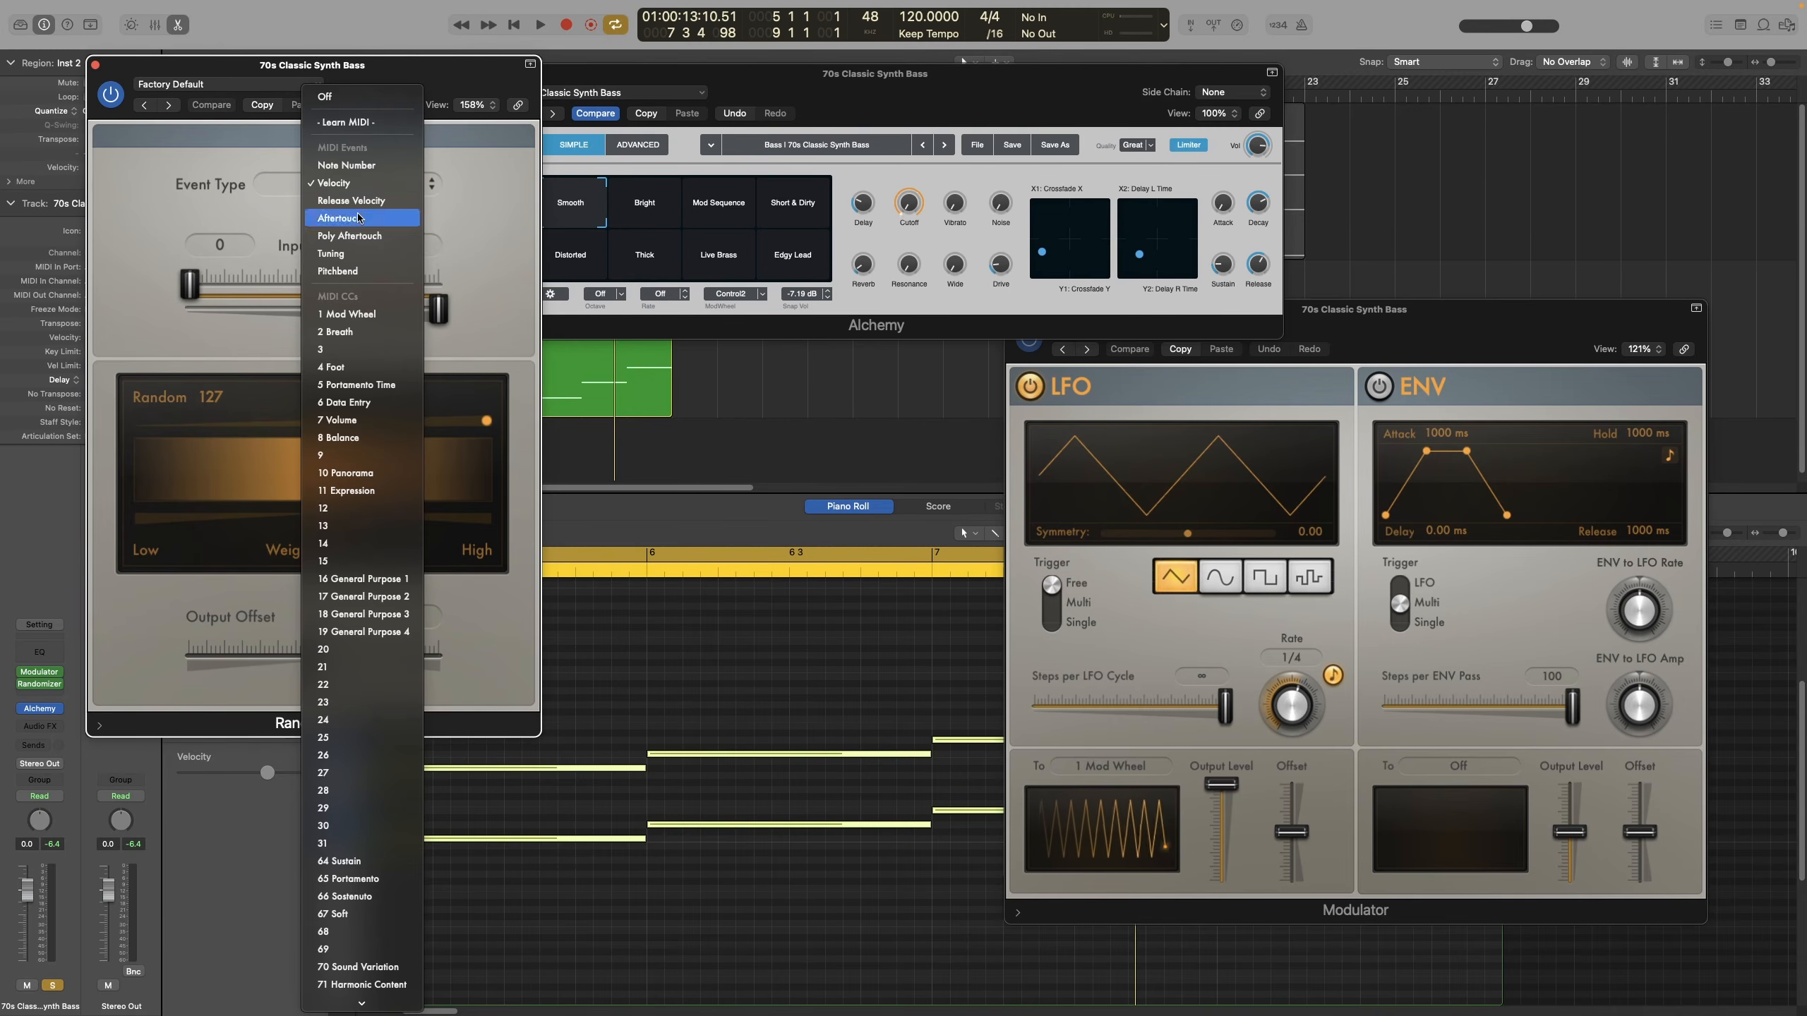
click(360, 316)
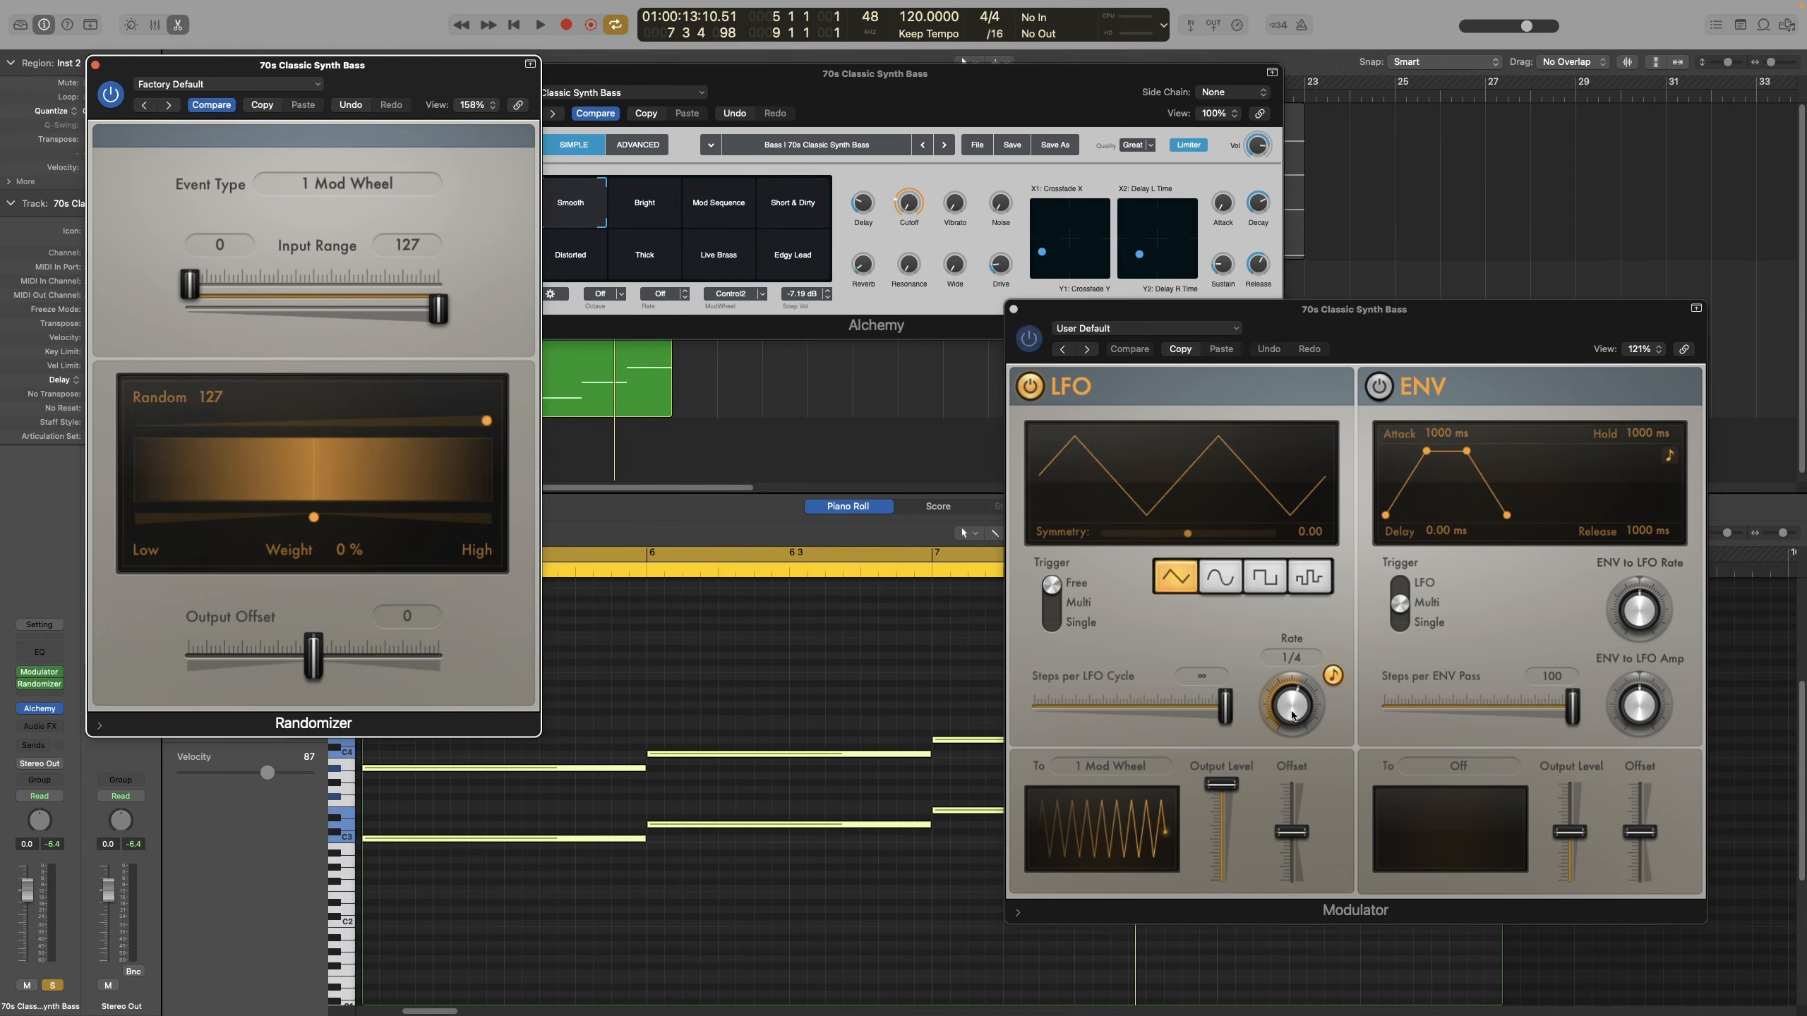
Set the Modulator's LFO rate to 1.5 bars and its steps per LFO cycle to 86
drag(1293, 716, 1291, 744)
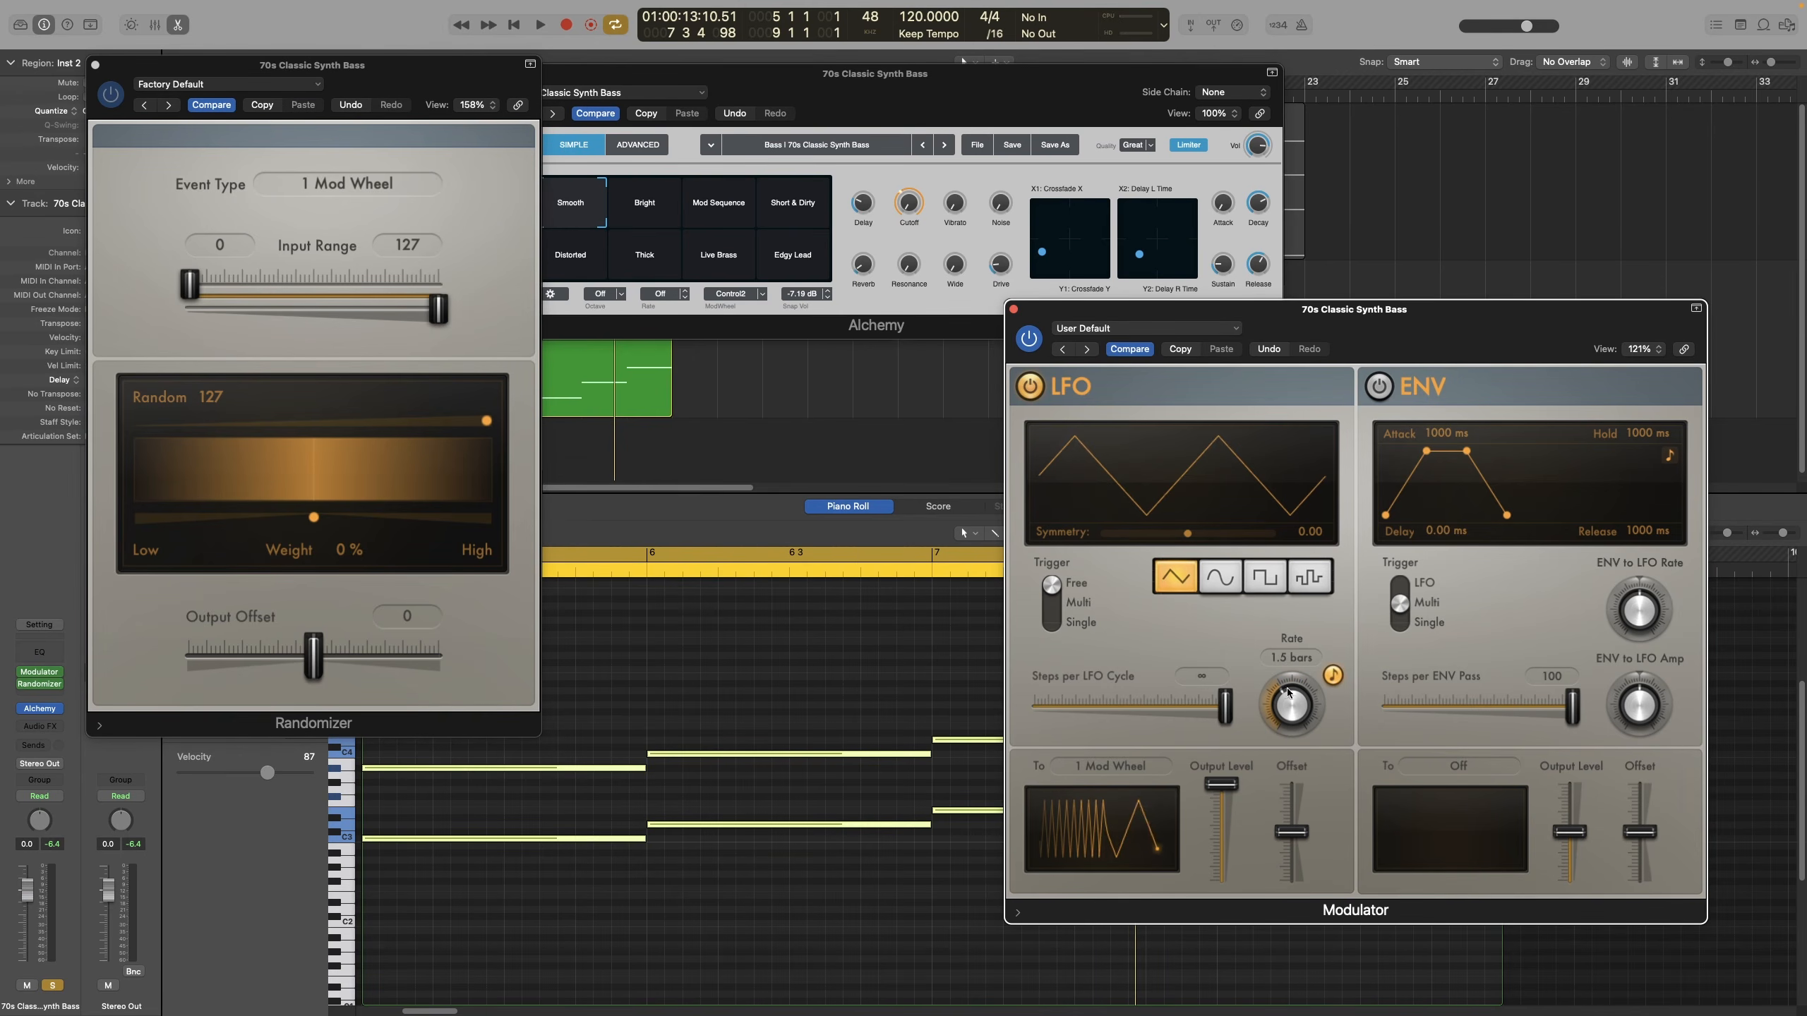
drag(1227, 715, 1214, 715)
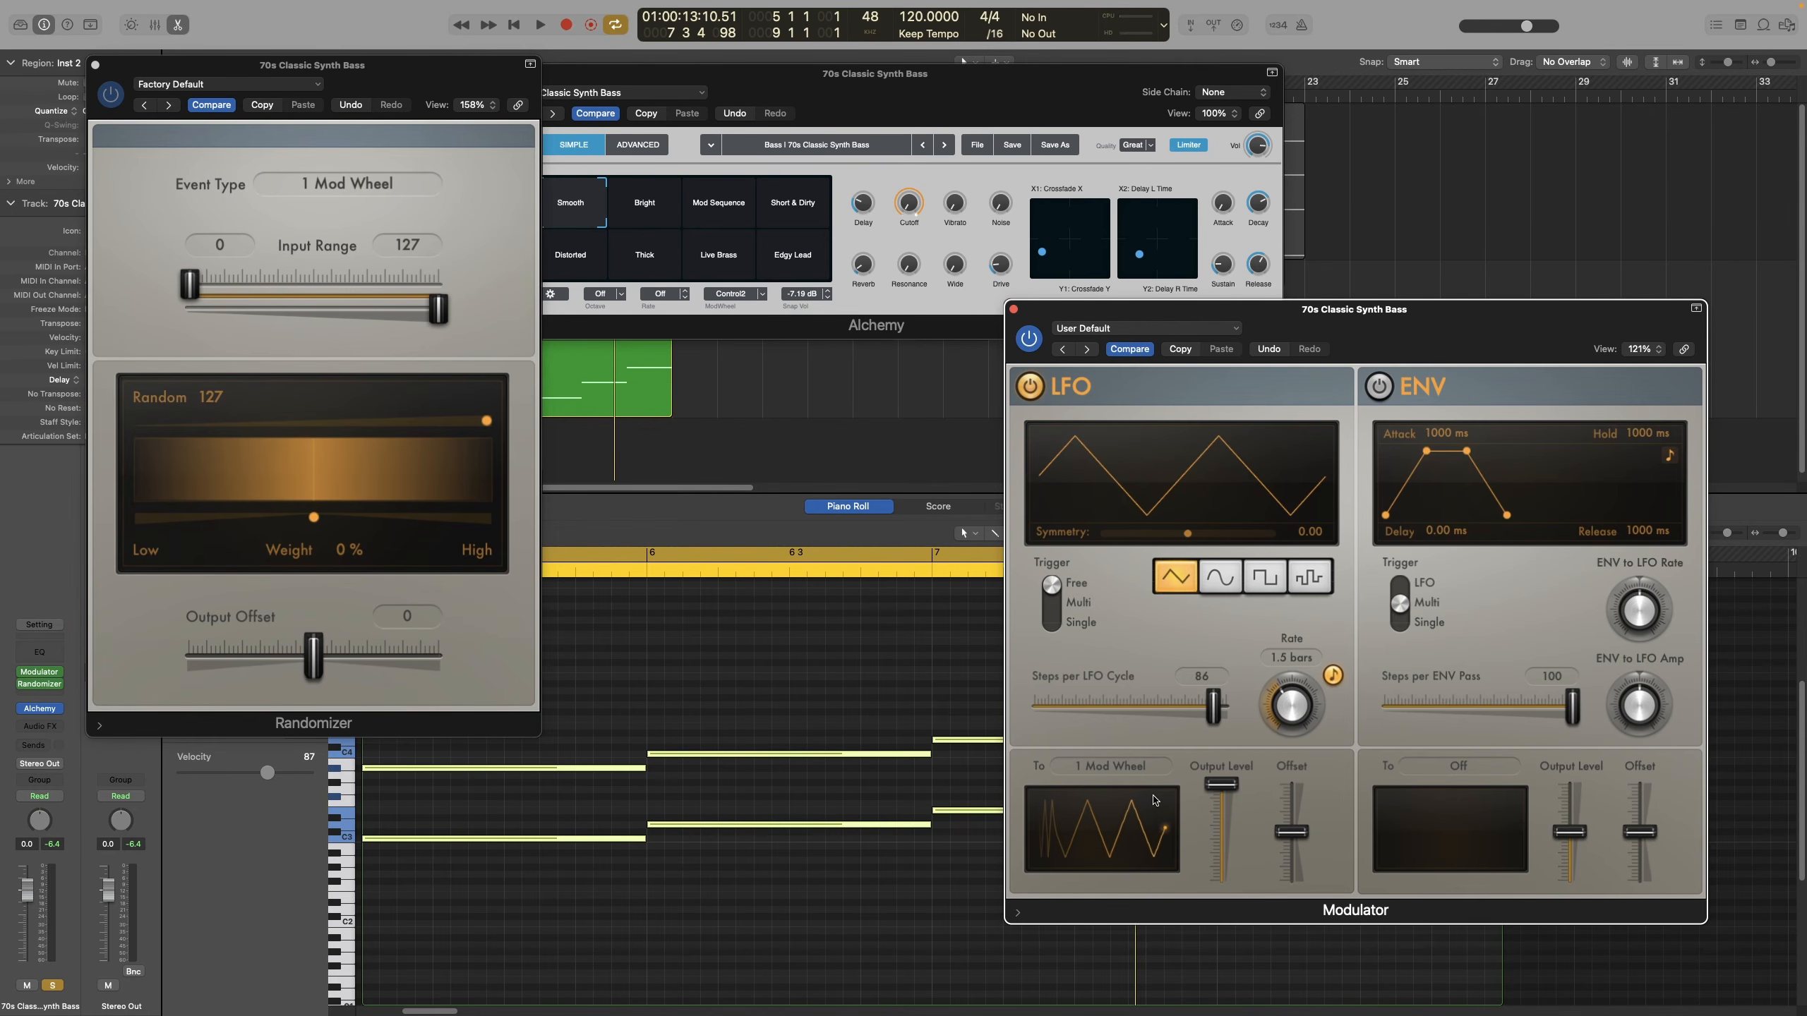
mouse_move(1237, 786)
mouse_move(912, 200)
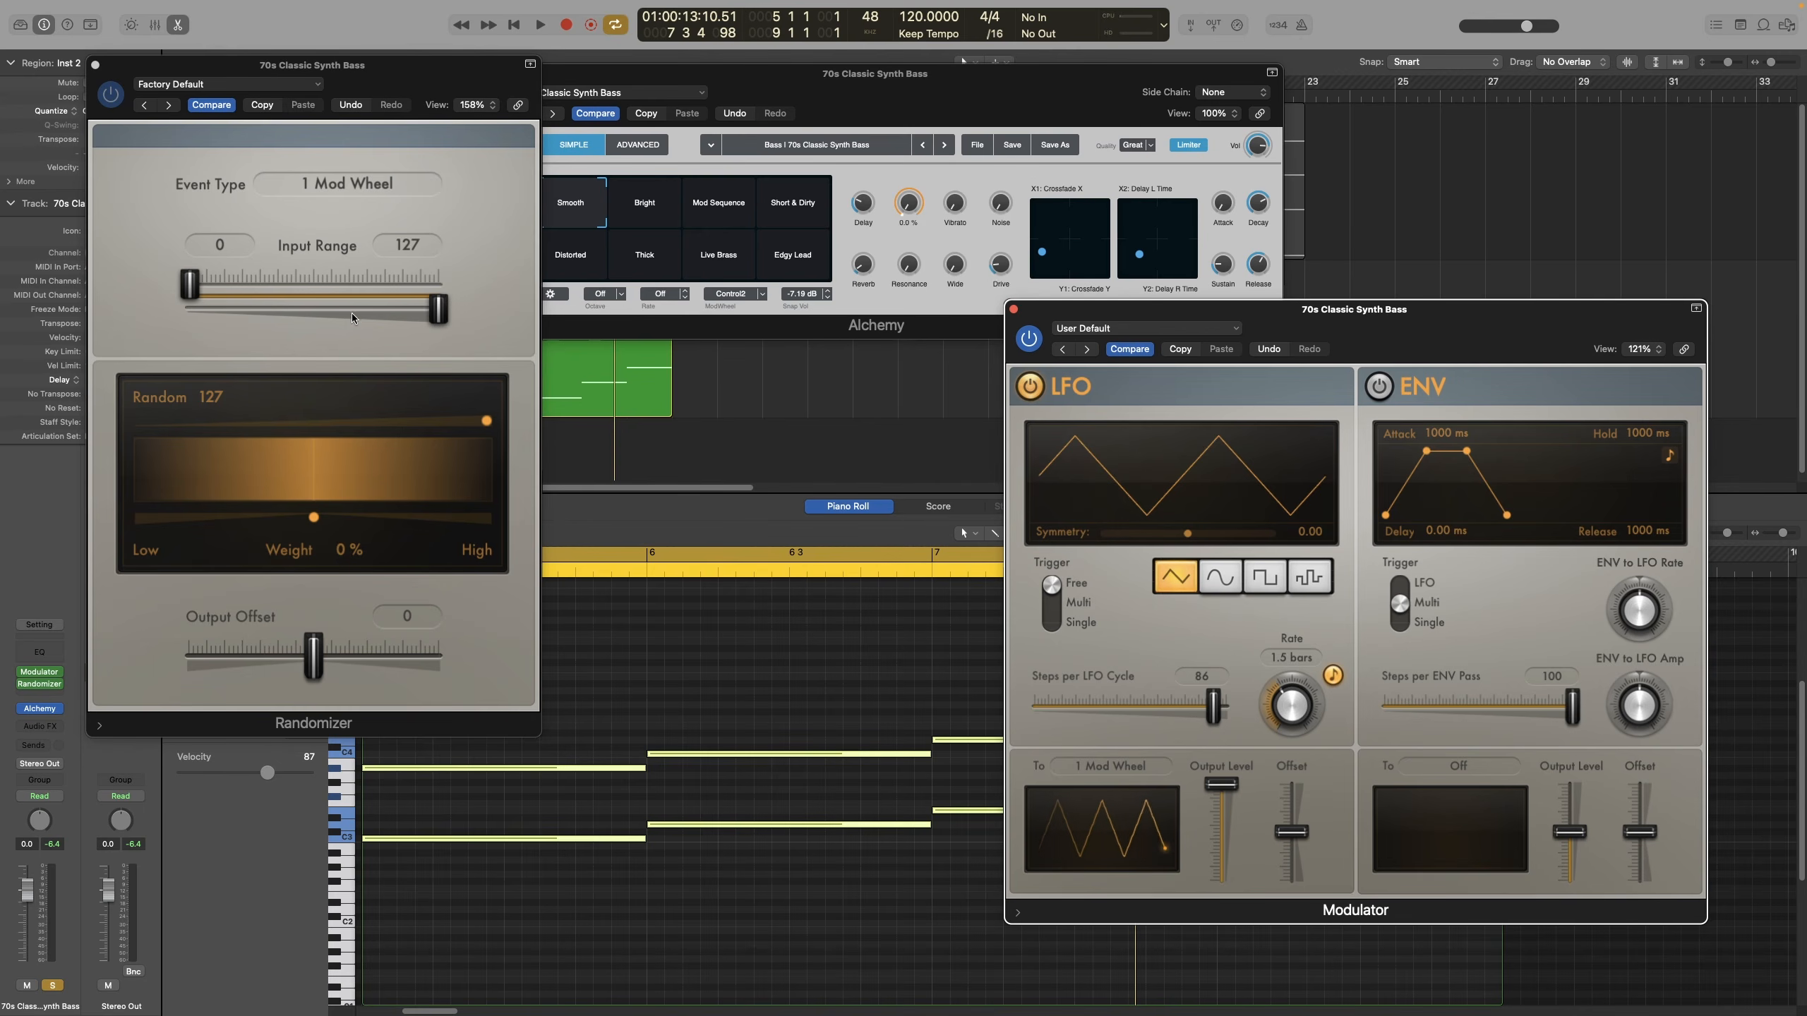
Set the Randomizer's upper input range limit to 83 and Random to 28, and audition the synth bass loop
drag(446, 310, 359, 324)
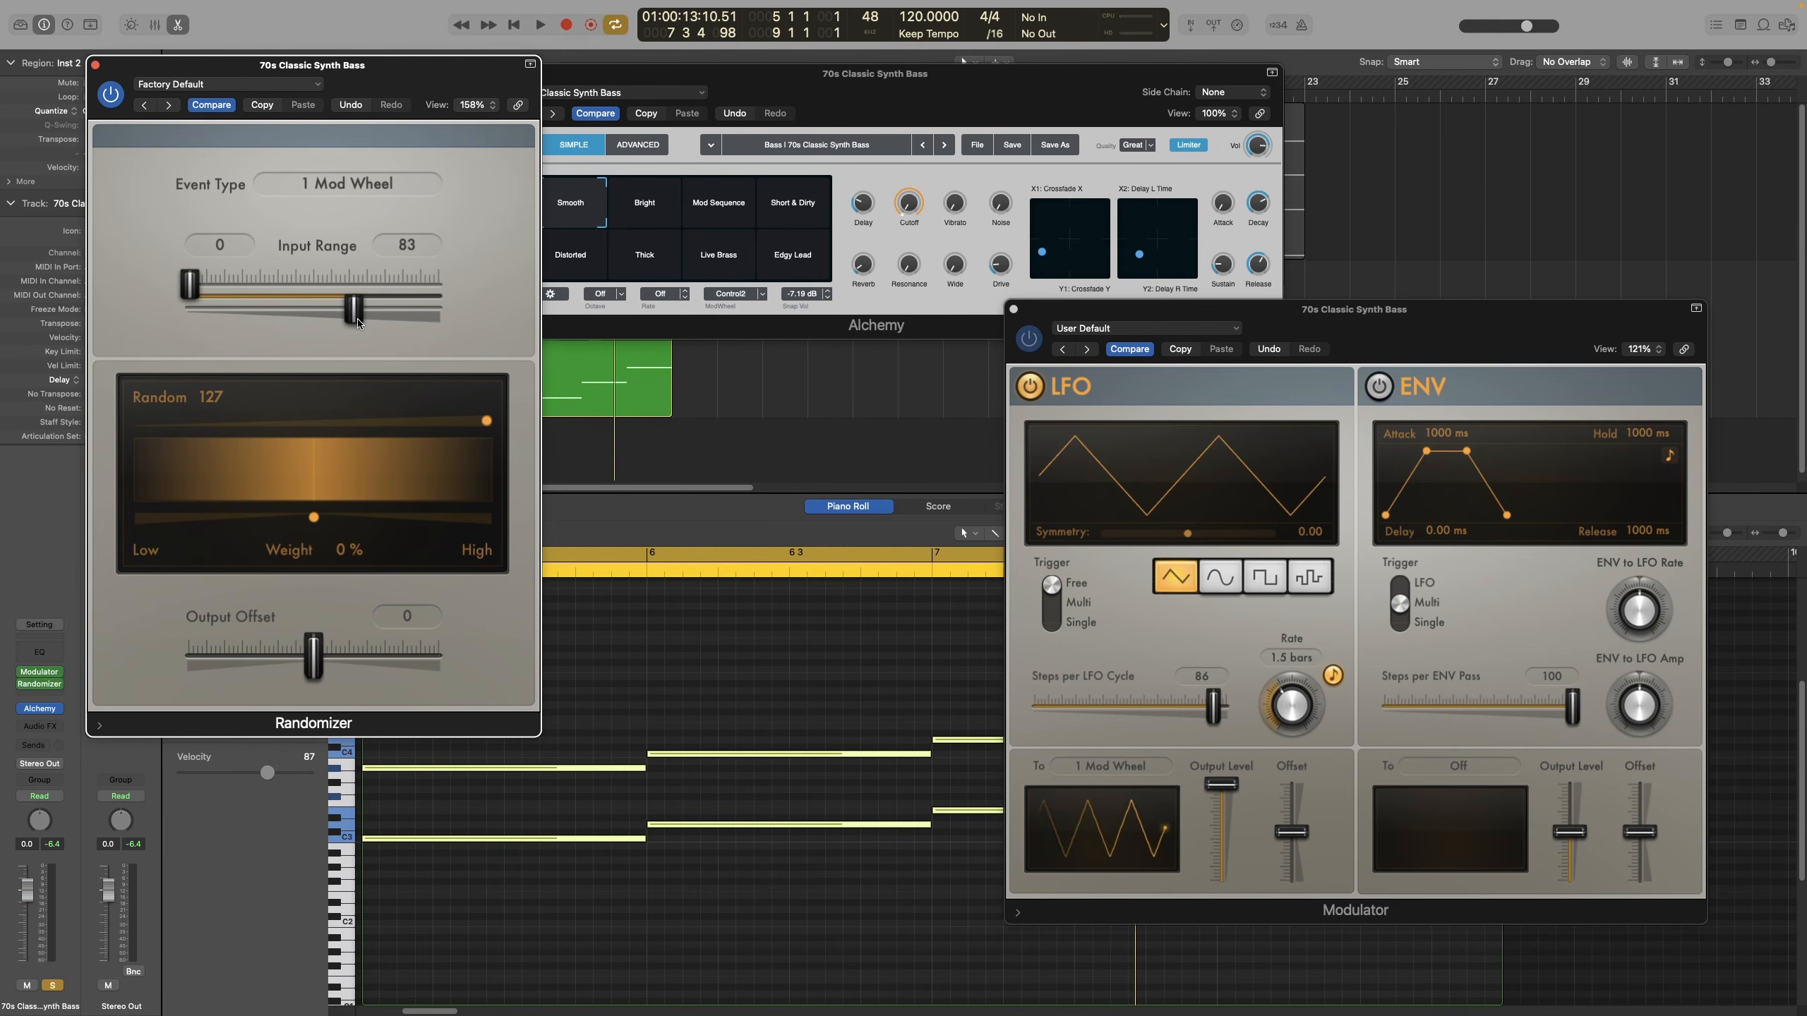
mouse_move(917, 207)
drag(486, 425, 216, 487)
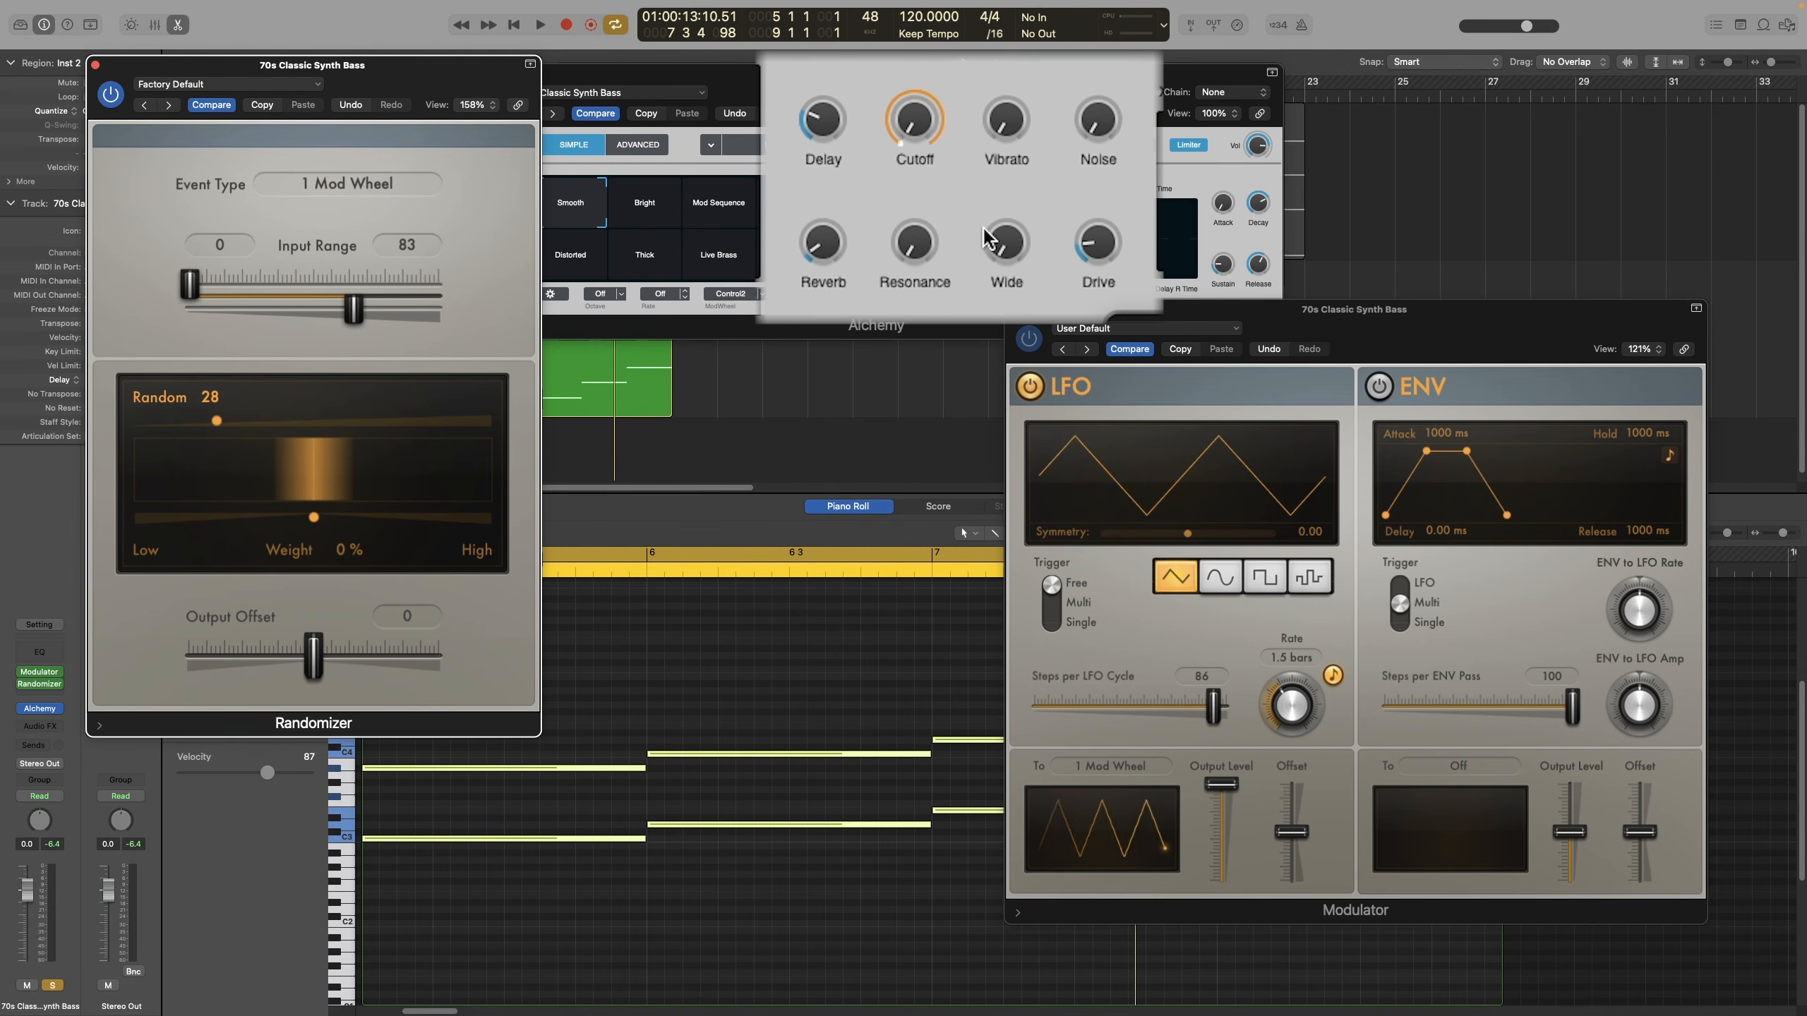
key(space)
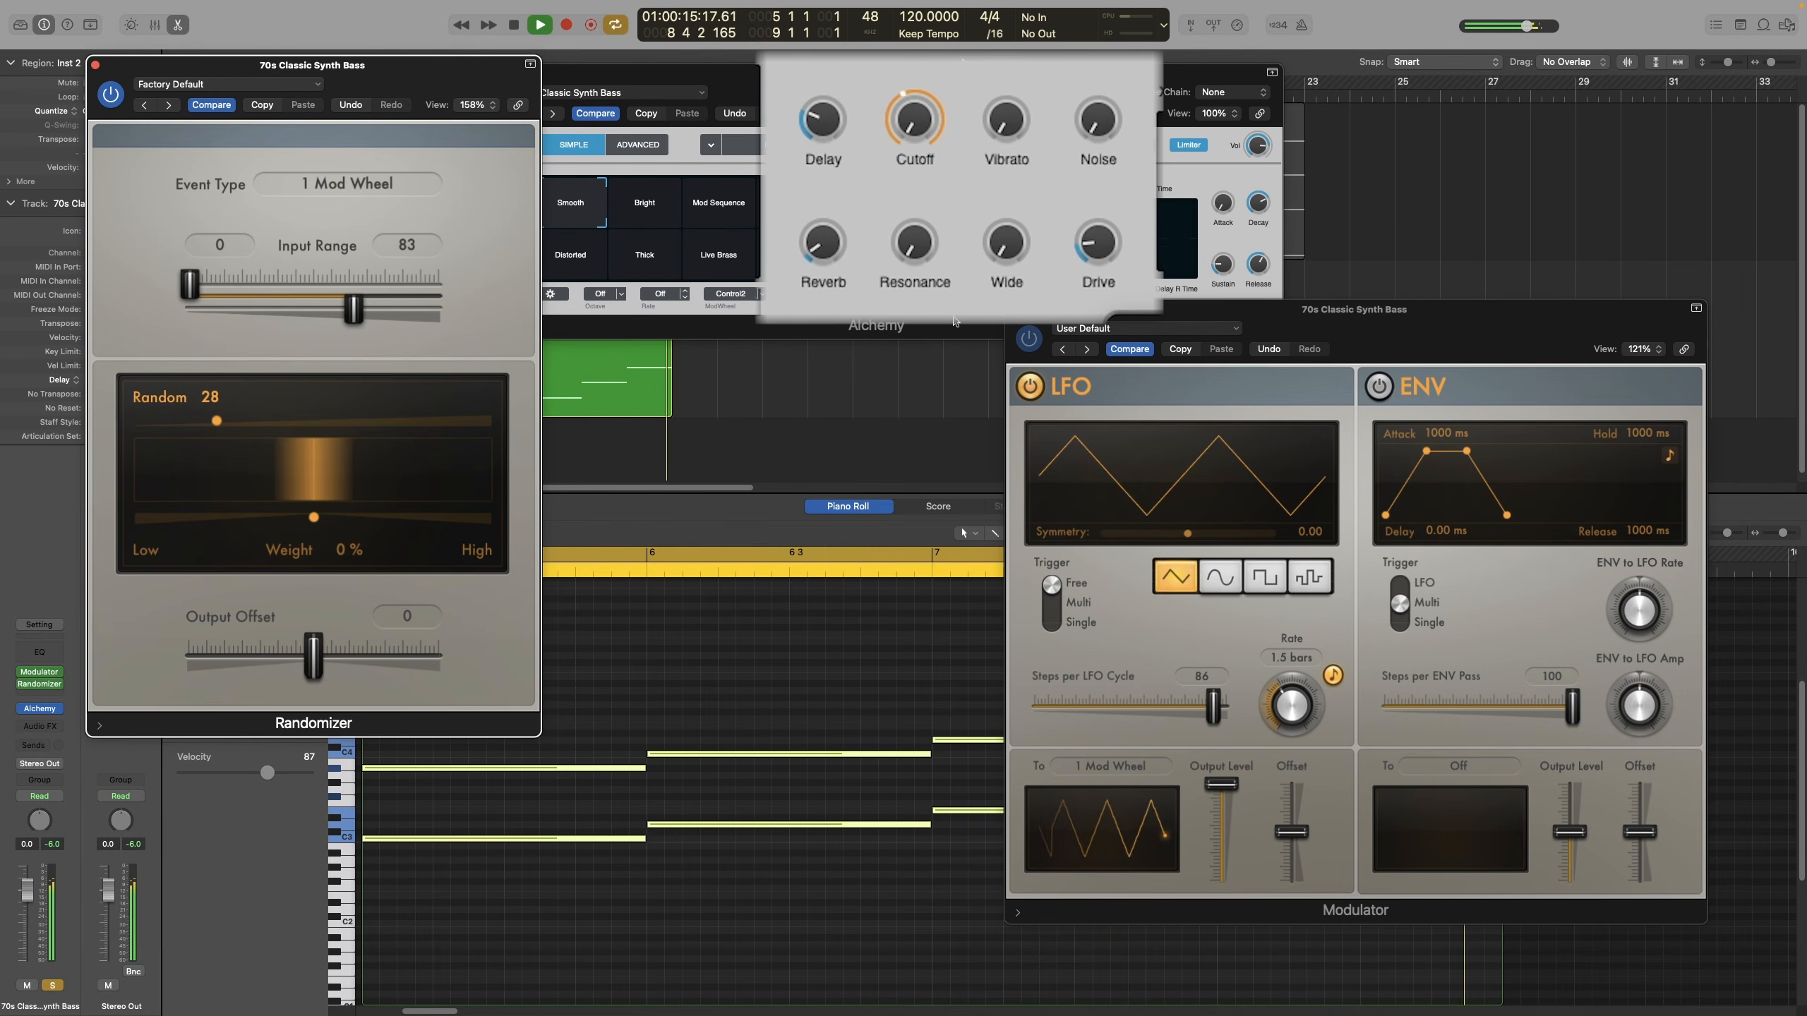
key(space)
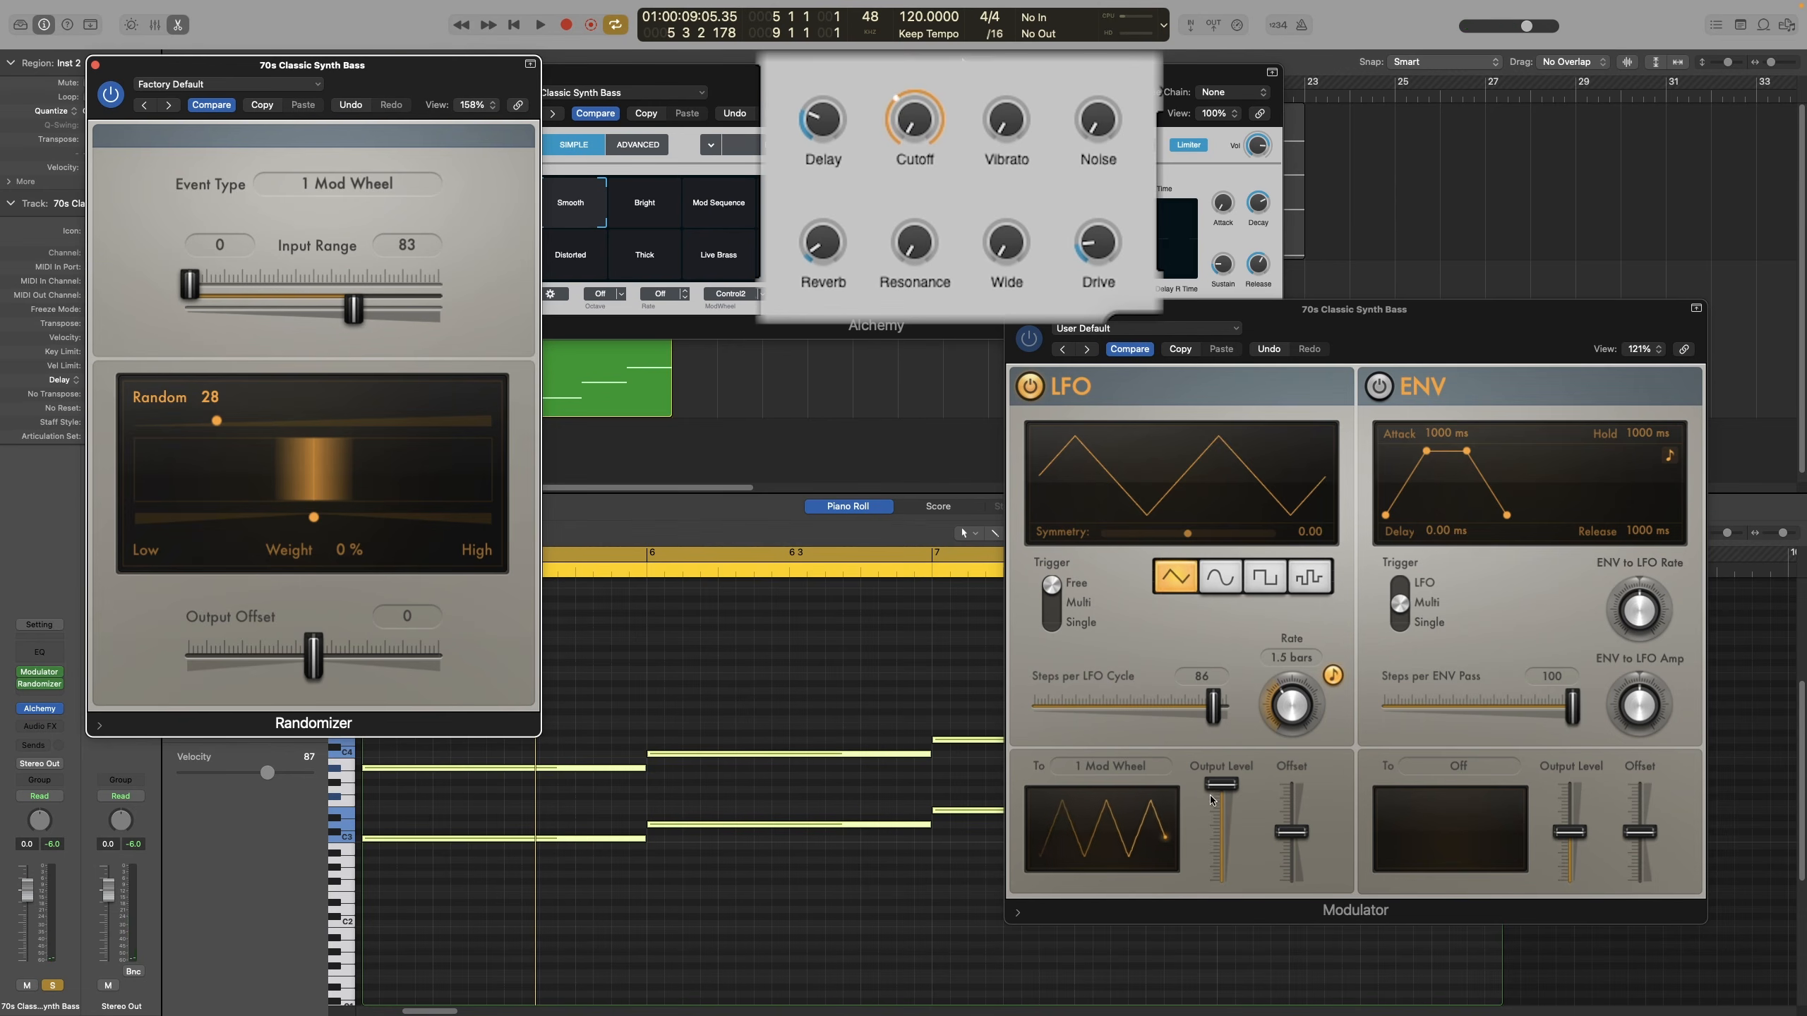
Lower the Modulator's LFO output level to 73 % and play the bass loop again, stopping playback at the end
drag(1229, 790, 1230, 817)
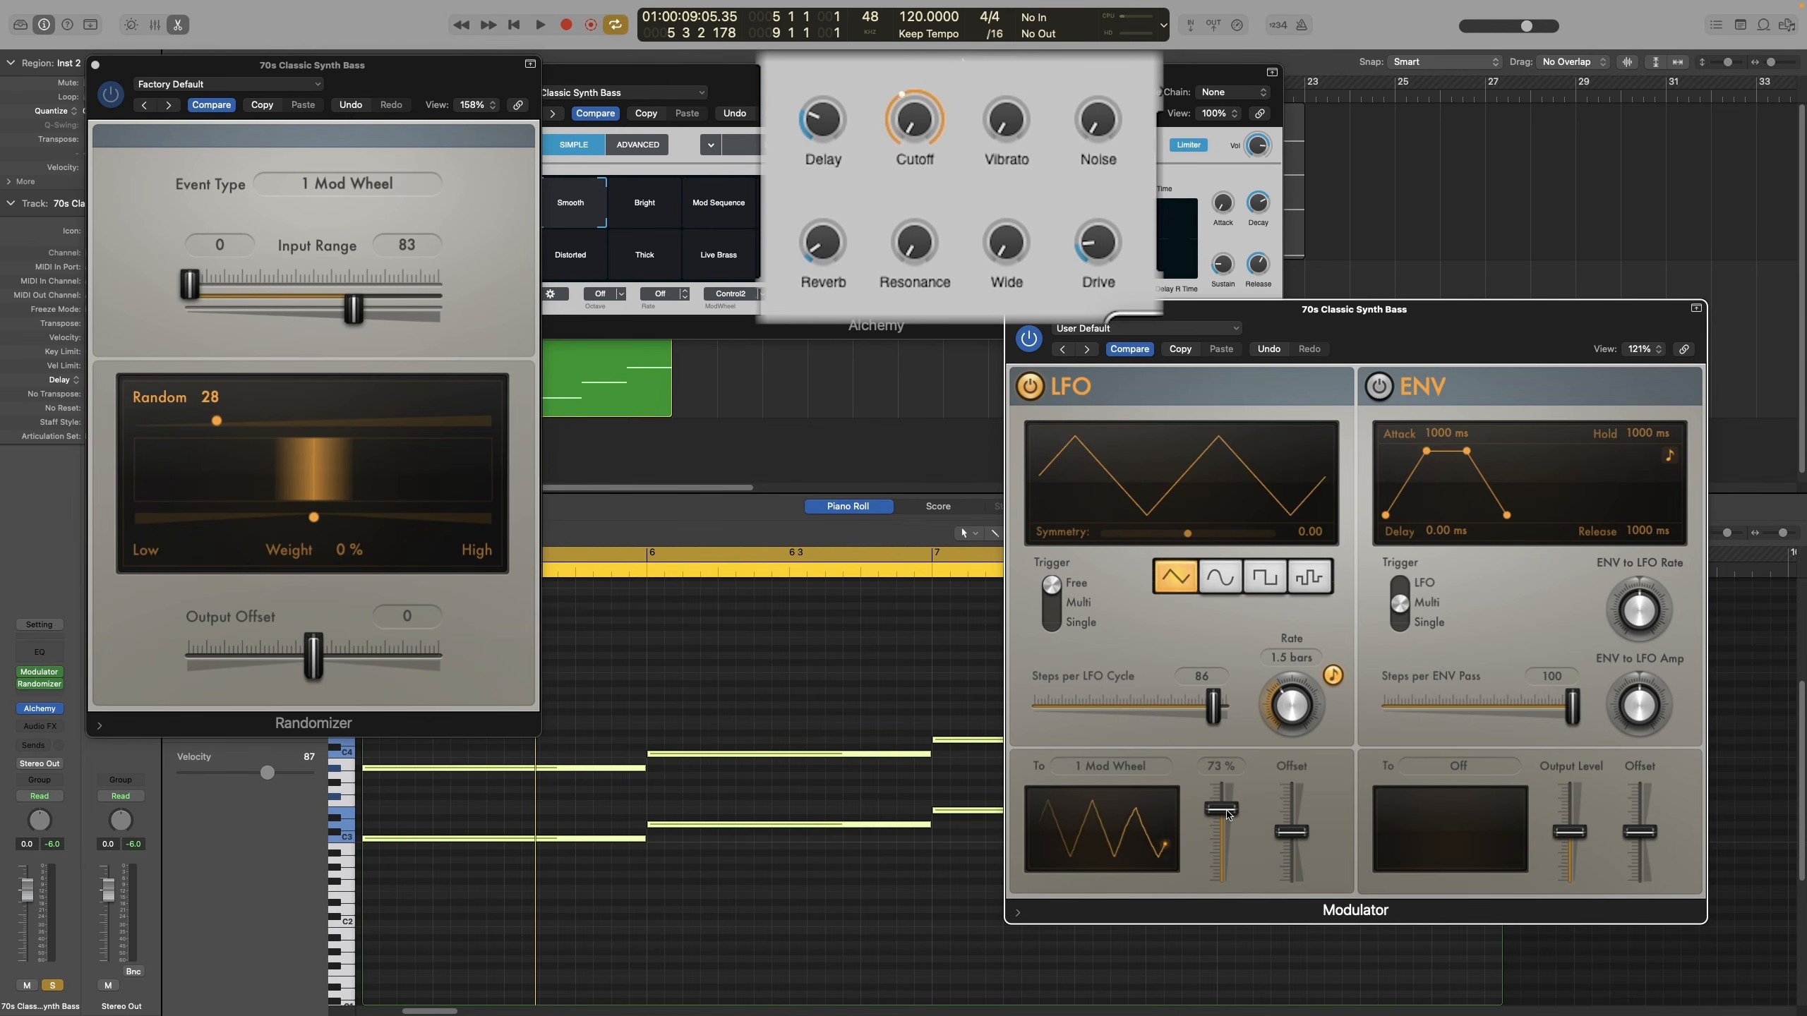
key(space)
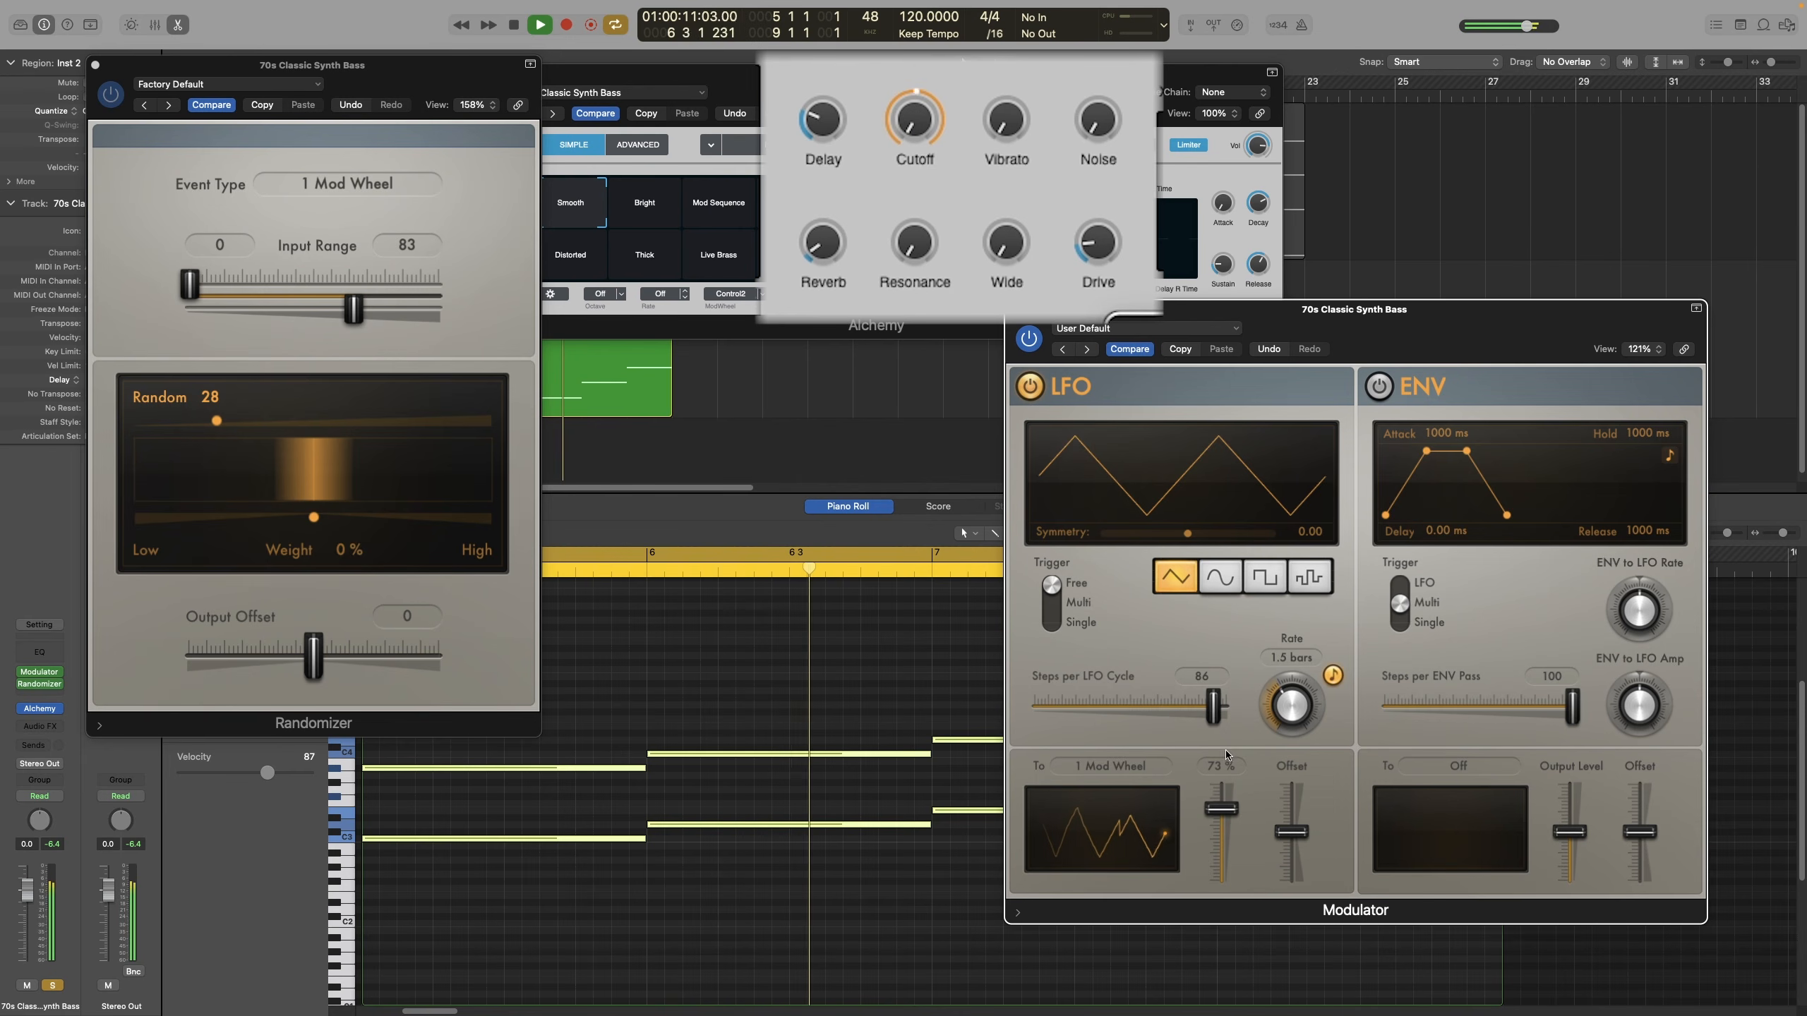
key(space)
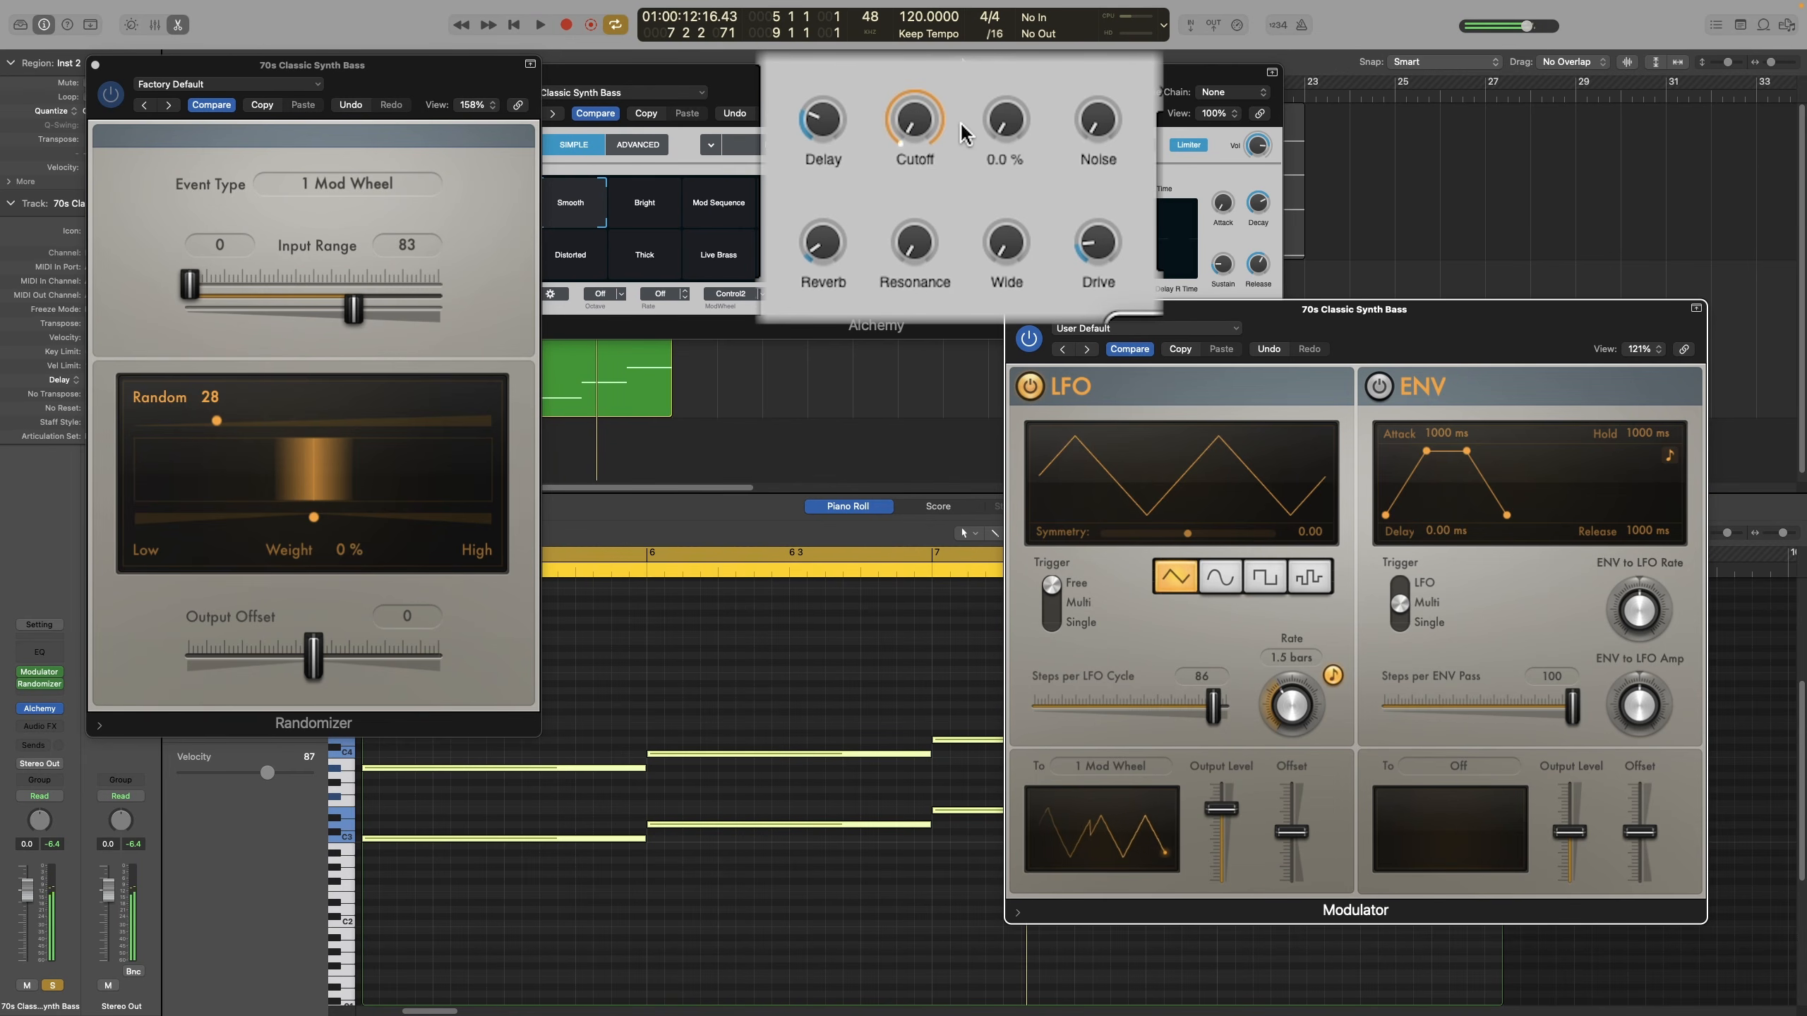